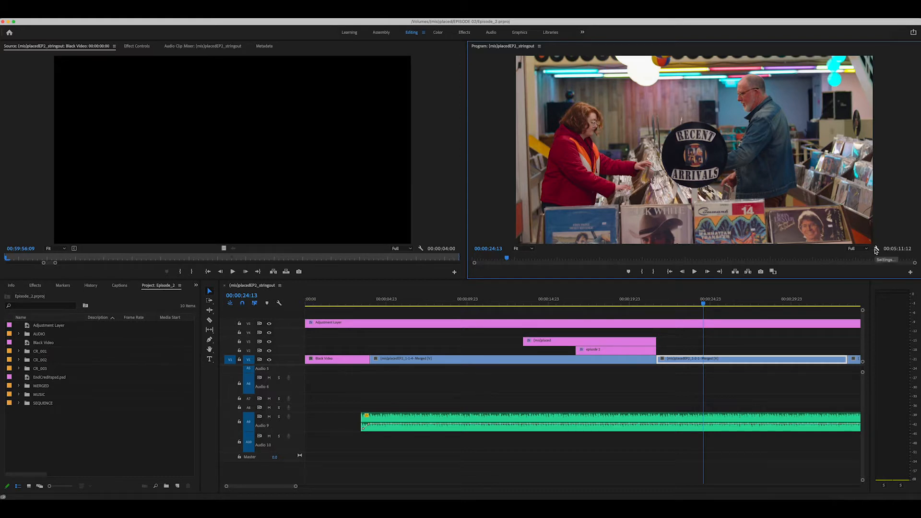
- Step back one frame and turn on Safe Margins guides in the Program Monitor
key(Left)
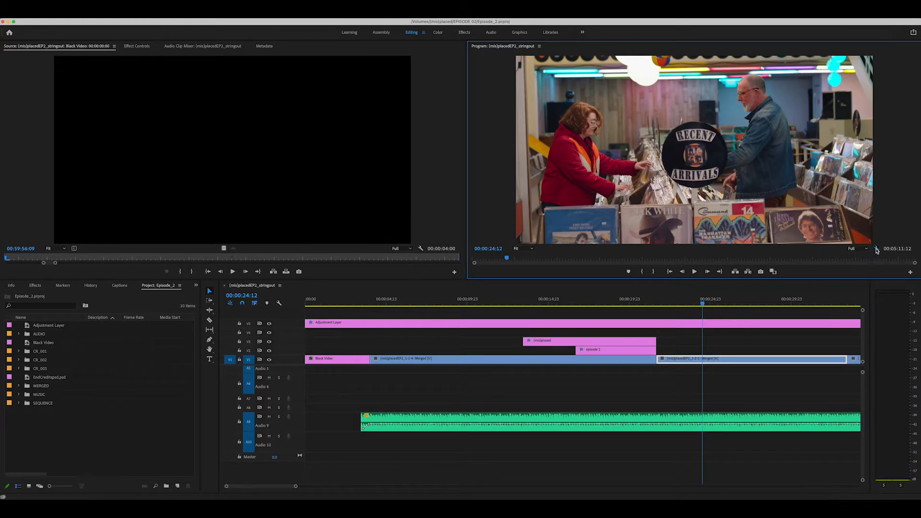
click(876, 249)
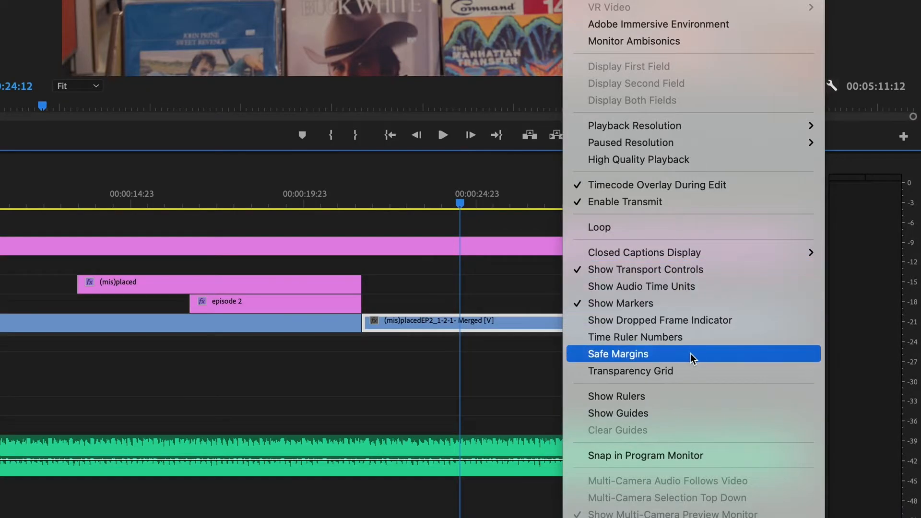
click(685, 358)
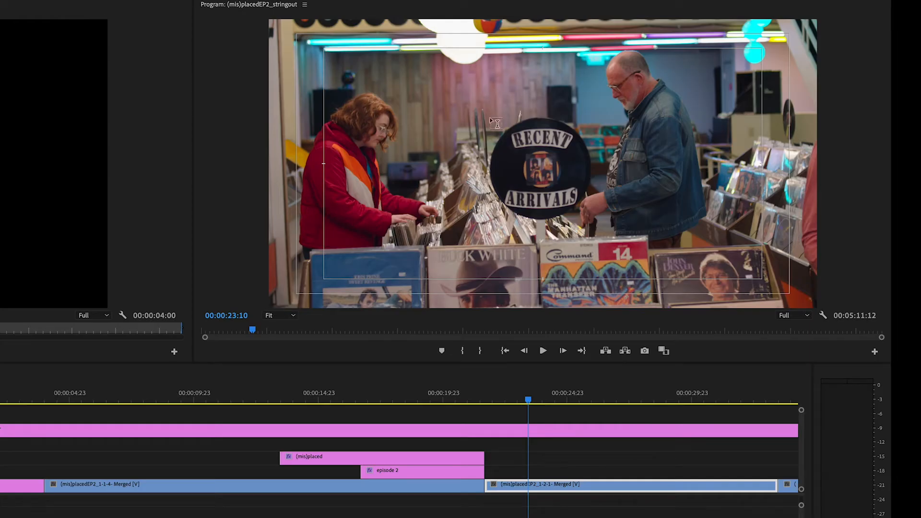
- Type a title reading 'directed by' with the director's name on a second line
click(450, 111)
key(t)
click(450, 110)
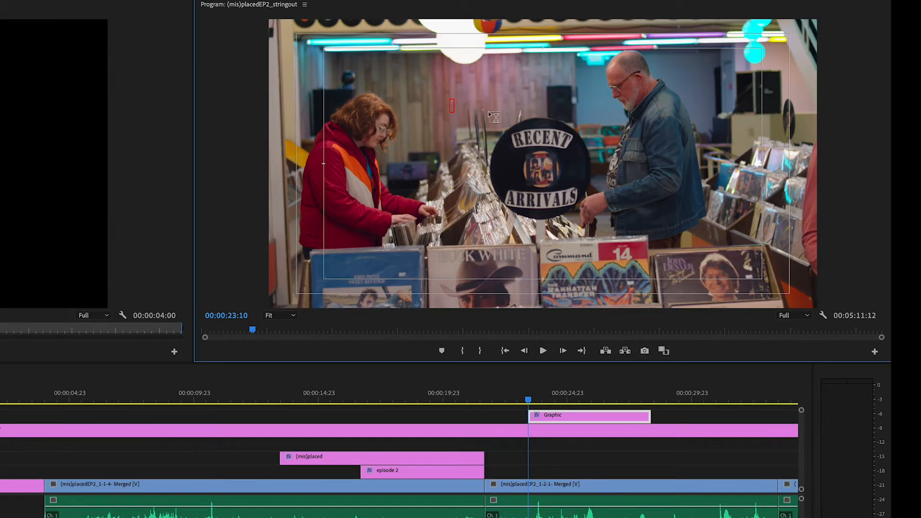
text(directing)
key(BackSpace)
key(BackSpace)
key(BackSpace)
text(ed by)
key(Return)
text(A)
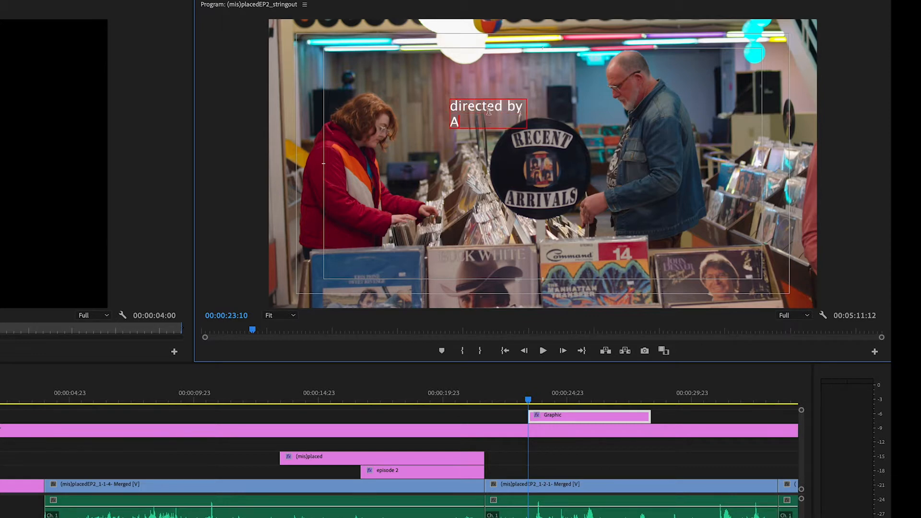
text(dam Olson)
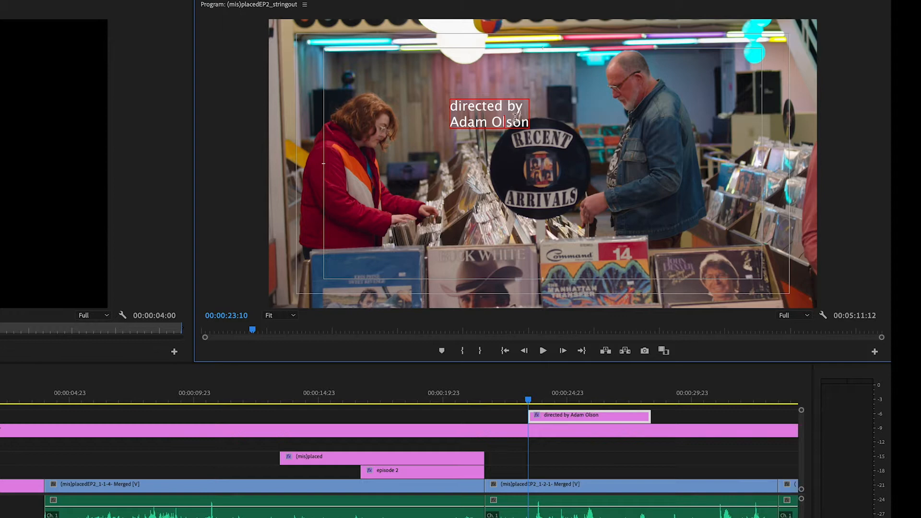
- Finish editing the credit text and drag it slightly higher in the frame
triple_click(515, 118)
click(487, 110)
click(492, 112)
key(Escape)
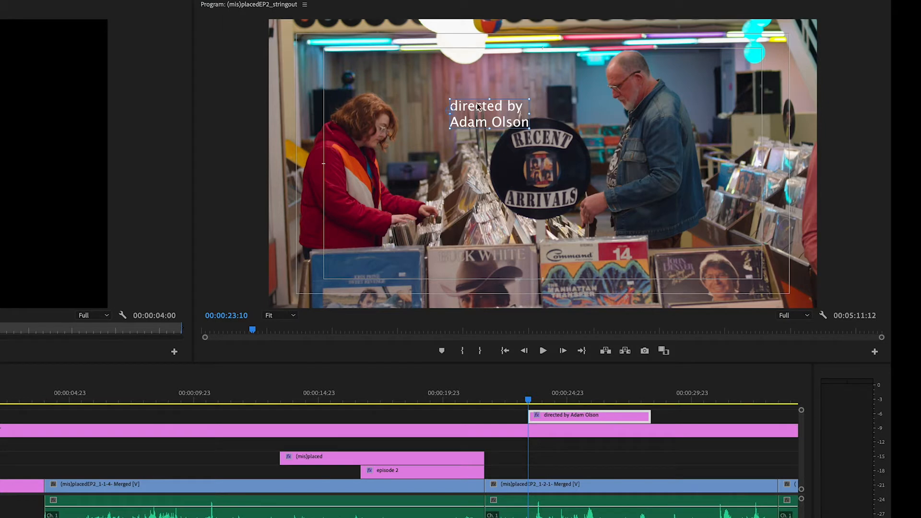
drag(470, 118, 457, 92)
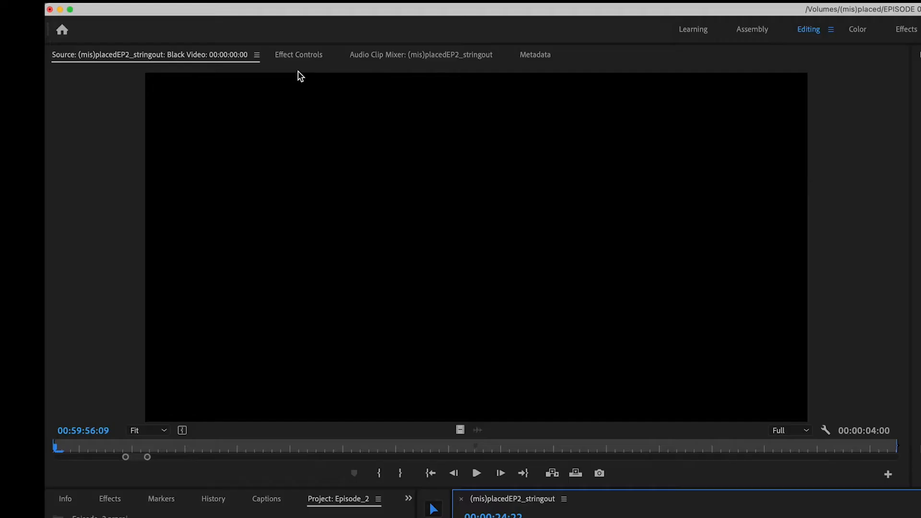
- In Effect Controls, expand the credit's Text properties and pick Avenir as its font
click(289, 57)
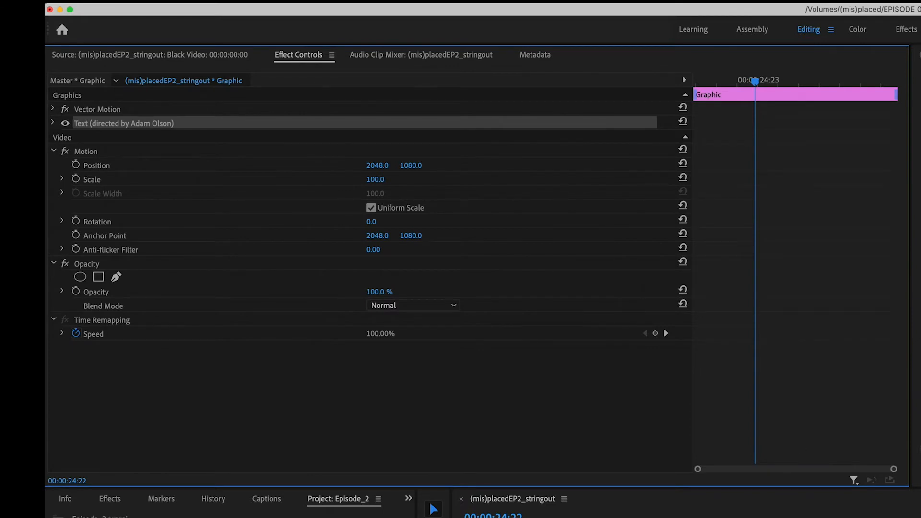
click(53, 124)
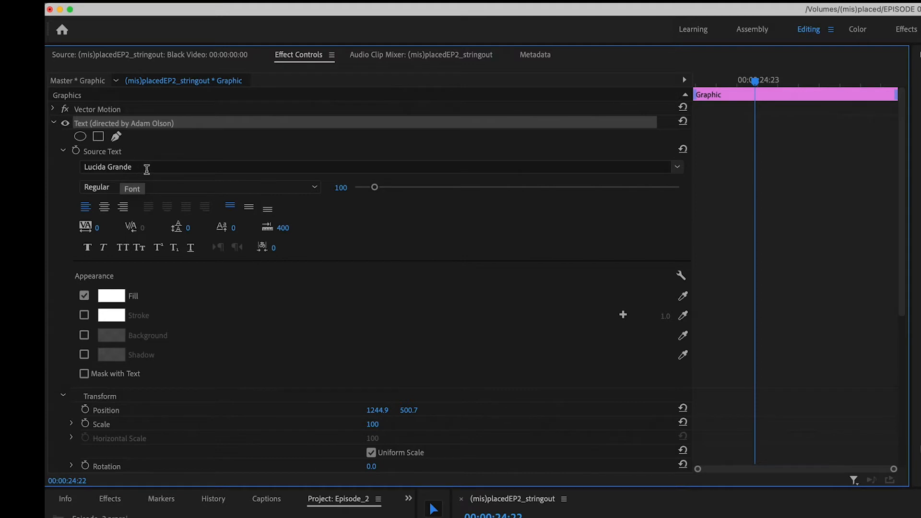
click(191, 168)
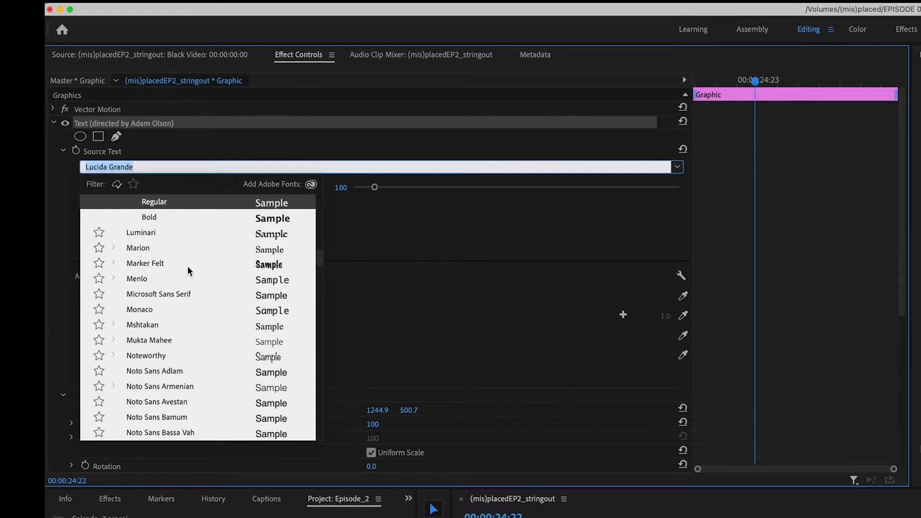
scroll(181, 299, up, 15)
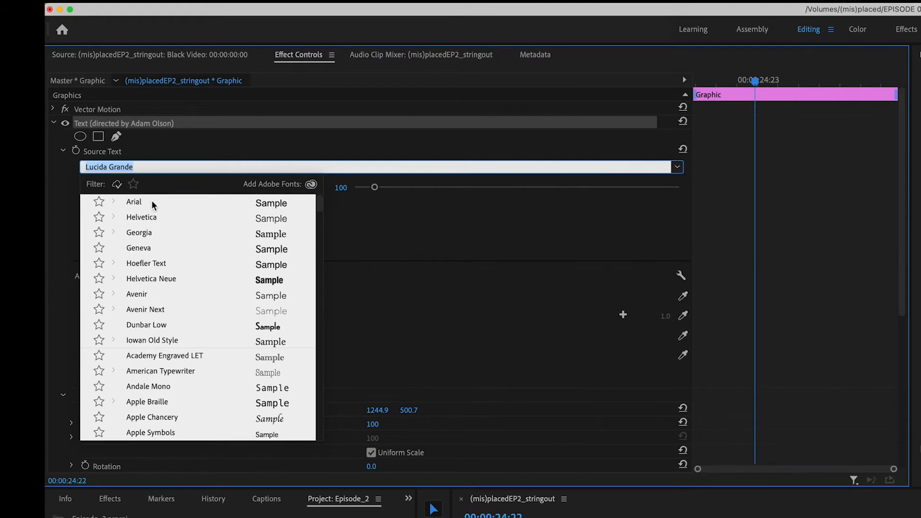
key(Escape)
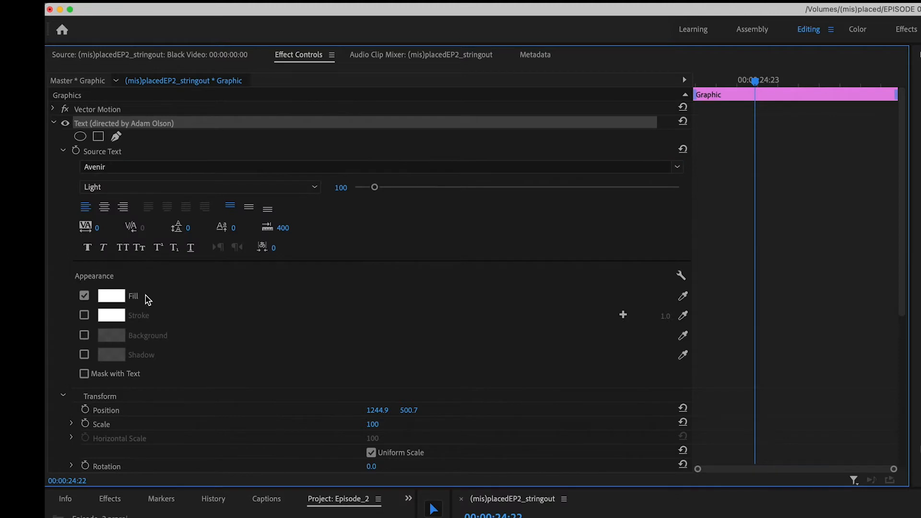
- Switch the credit's font to Futura with the Medium style instead of Condensed Medium
click(115, 167)
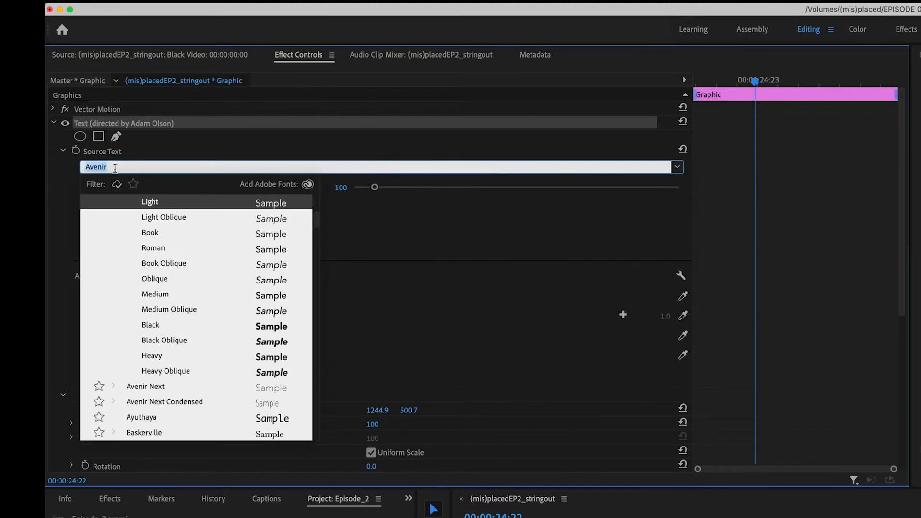
scroll(183, 317, down, 10)
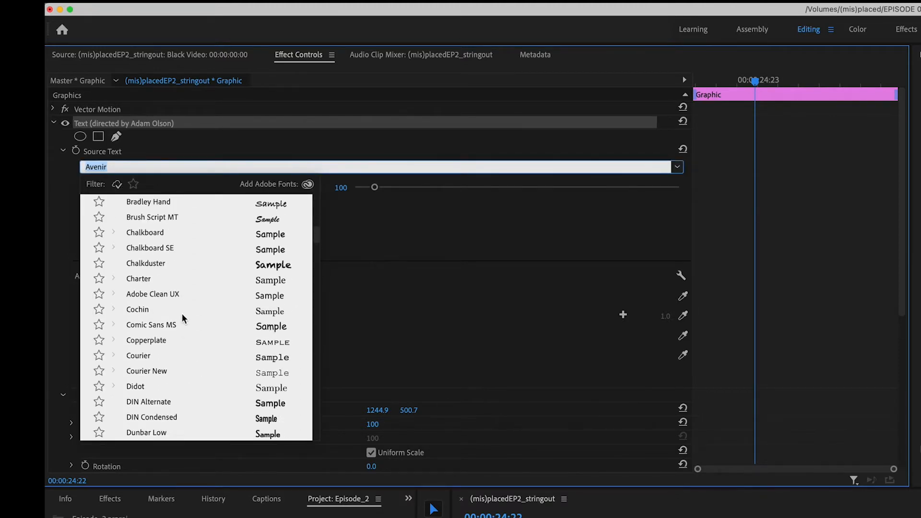
scroll(182, 317, down, 6)
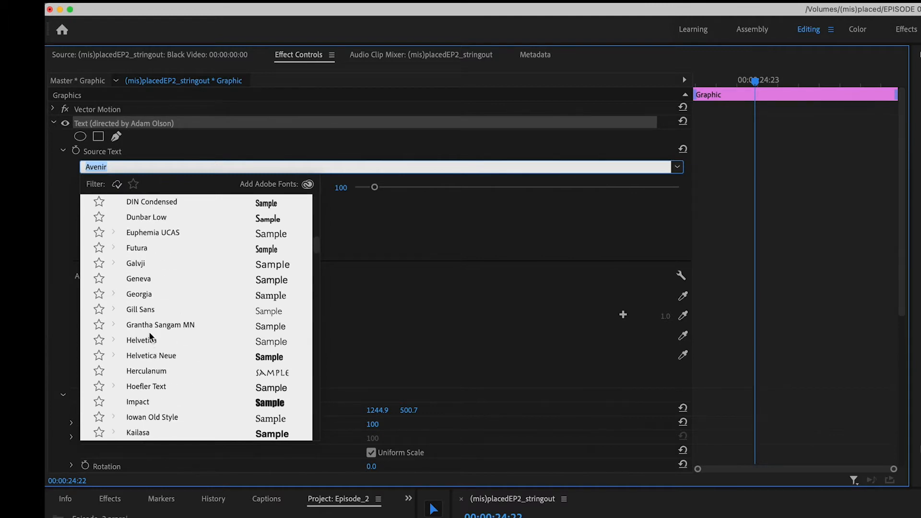
click(145, 247)
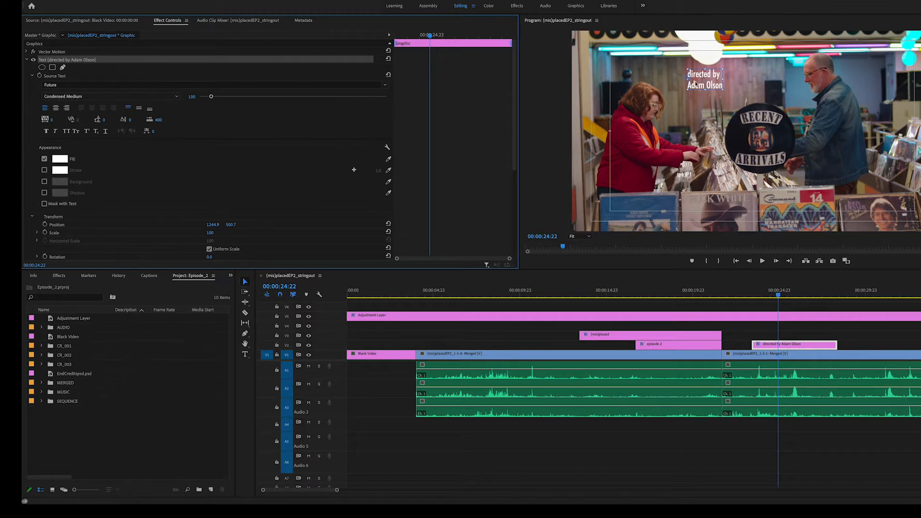
click(56, 97)
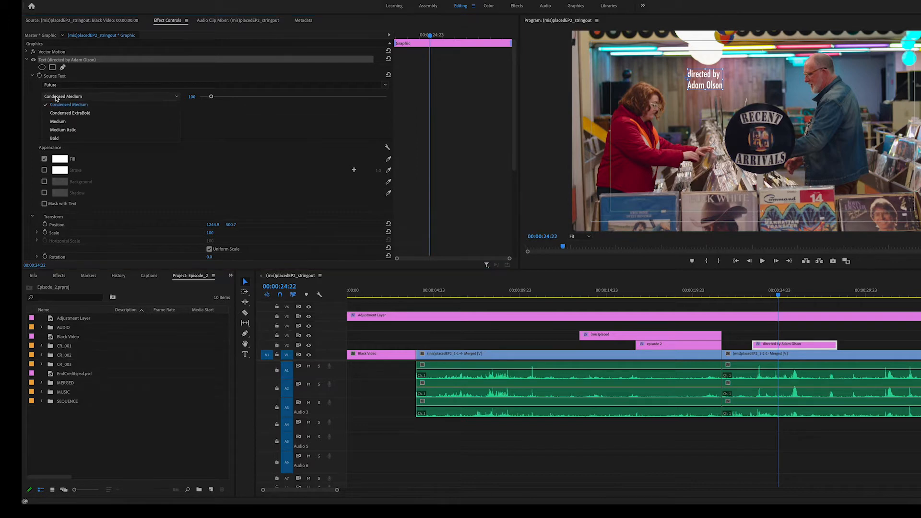
click(58, 121)
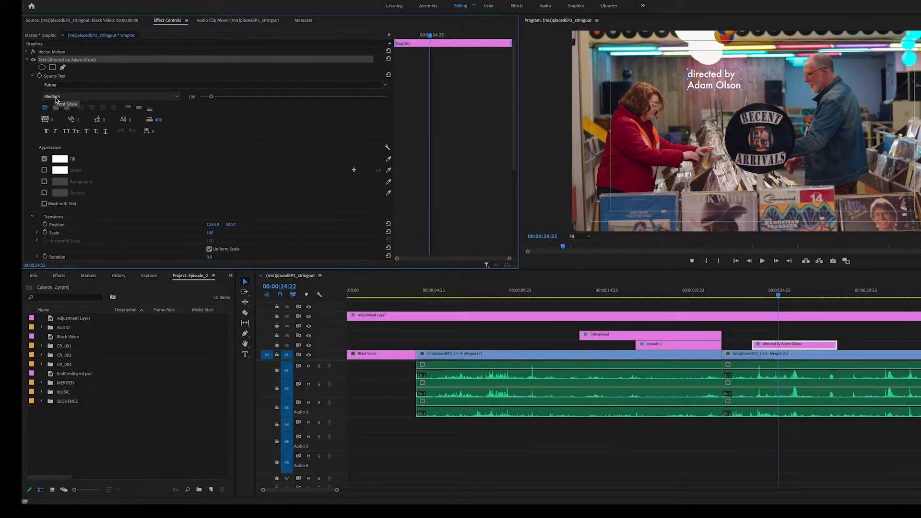
- Raise the credit's font size to 264, drag it to the lower left, and set tracking 20
drag(211, 98, 230, 99)
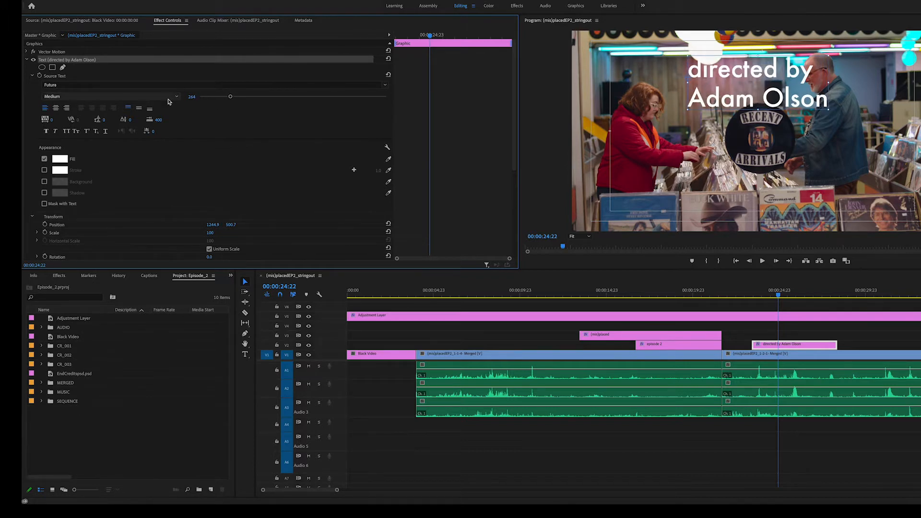
drag(736, 97, 663, 188)
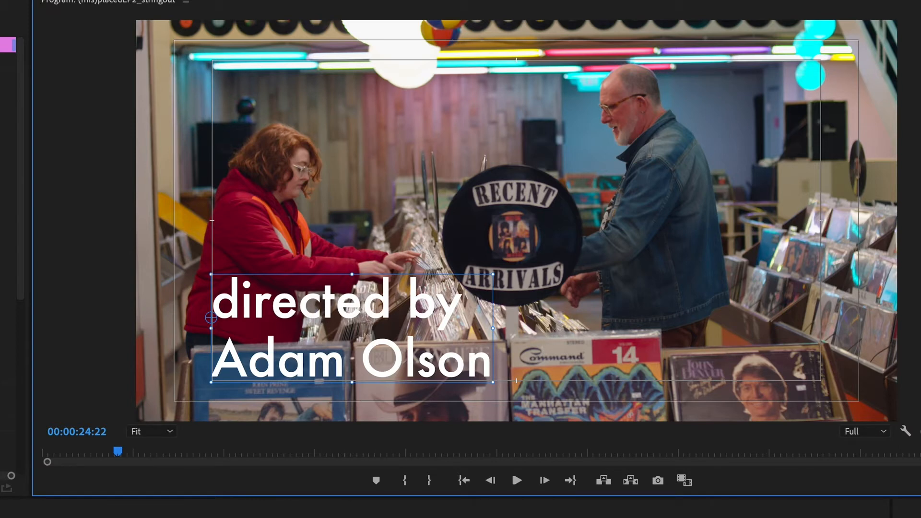
click(7, 249)
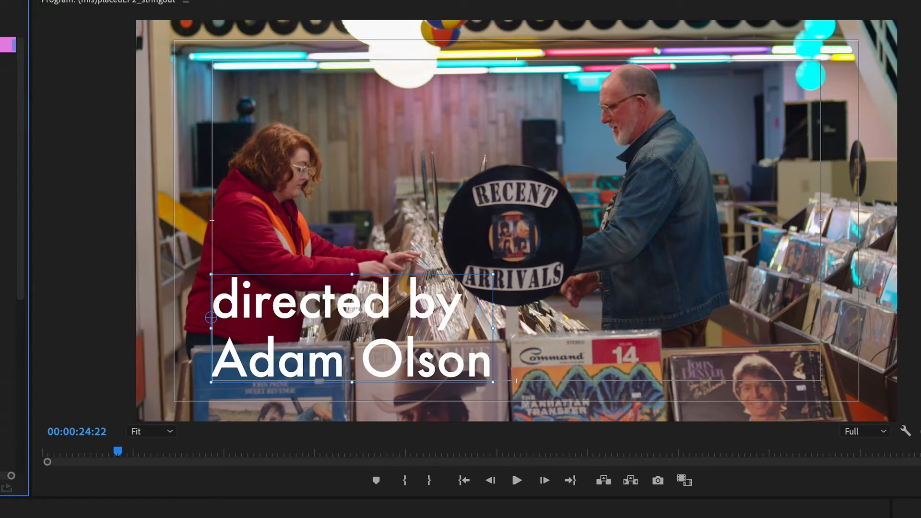
drag(0, 370, 2, 371)
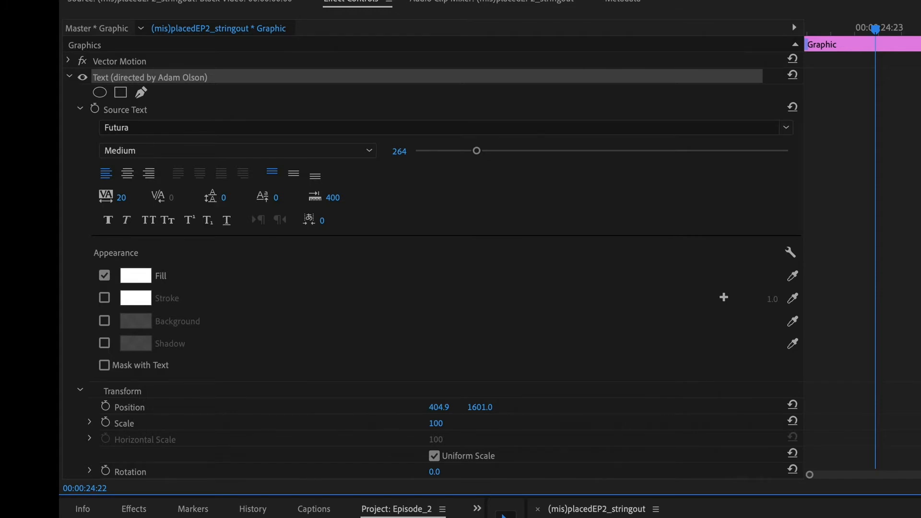
- Set the credit's leading to 25, enable Shadow, and move it up to the frame's top
click(223, 197)
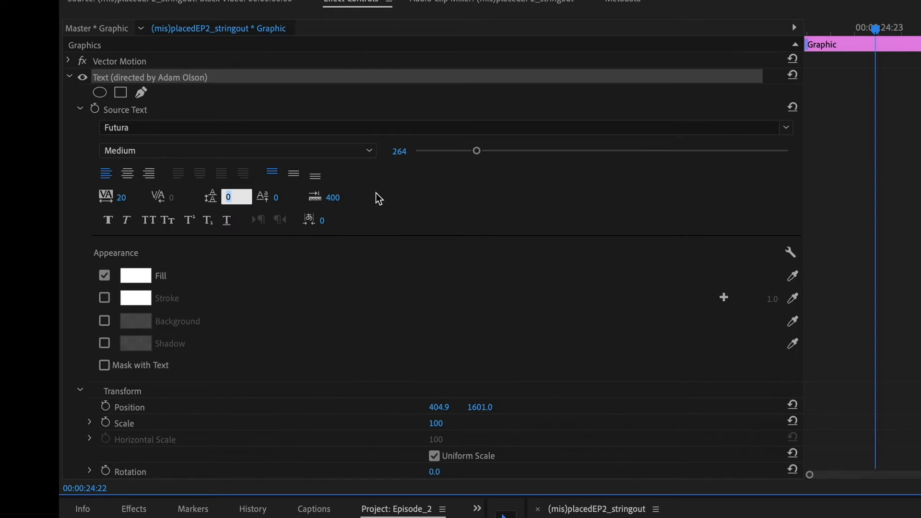
text(25)
key(Return)
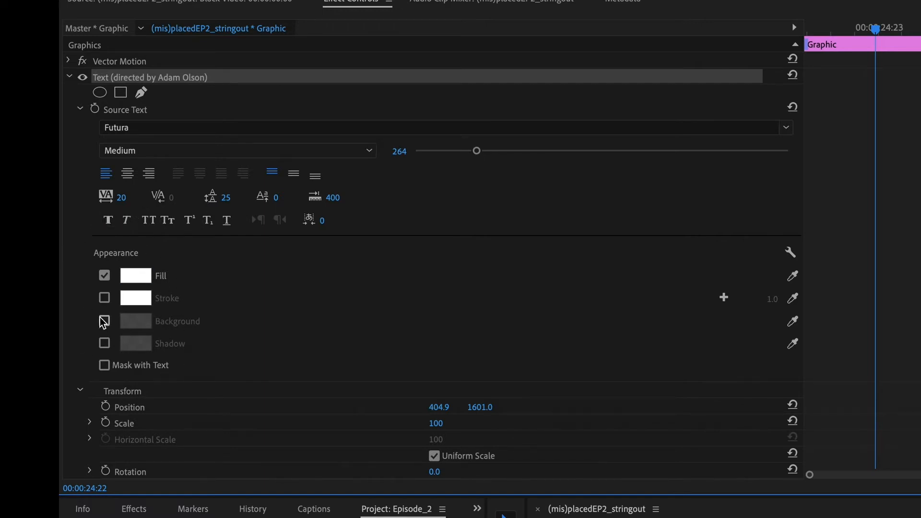
click(104, 344)
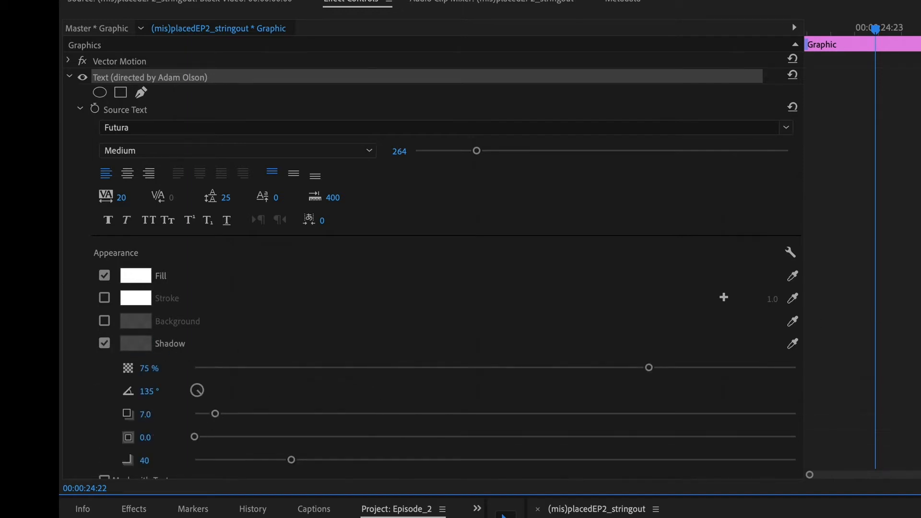
scroll(432, 259, down, 5)
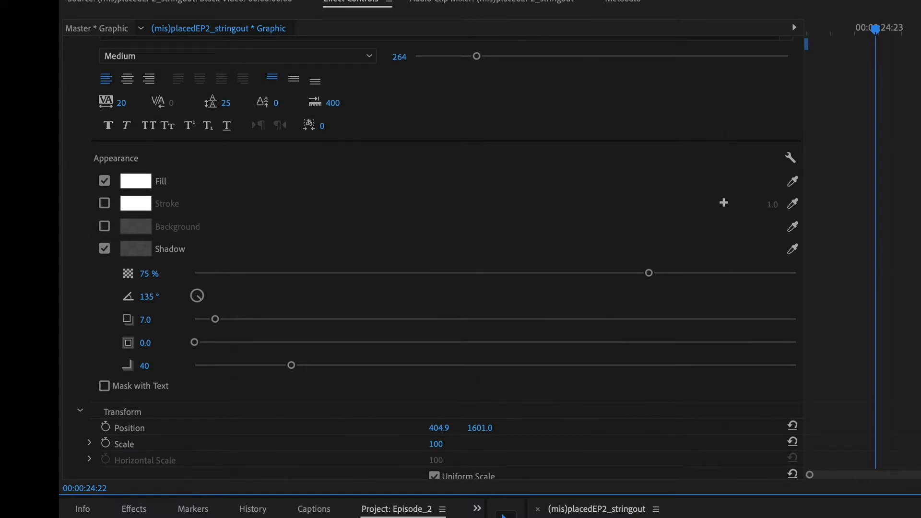
drag(322, 303, 382, 89)
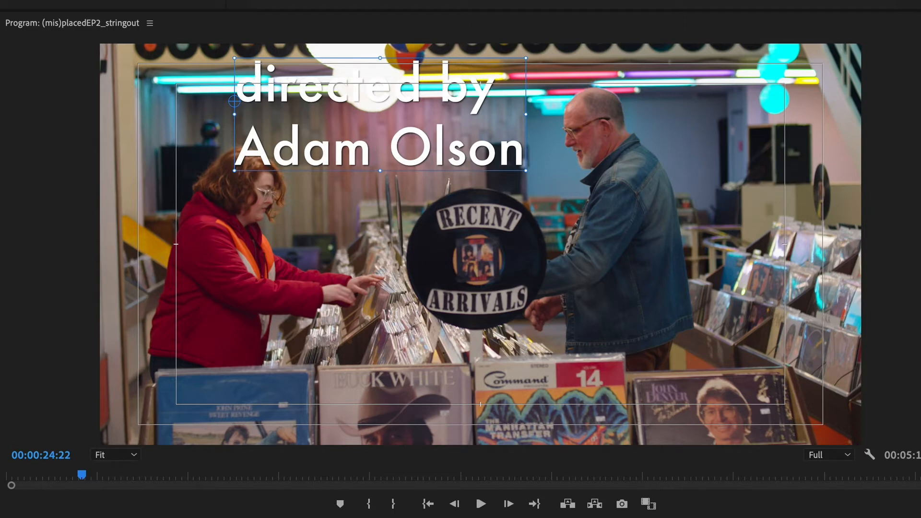
- Move the credit to middle-left, trim the V2 credit clip's end earlier, and scrub to review
drag(339, 141, 279, 379)
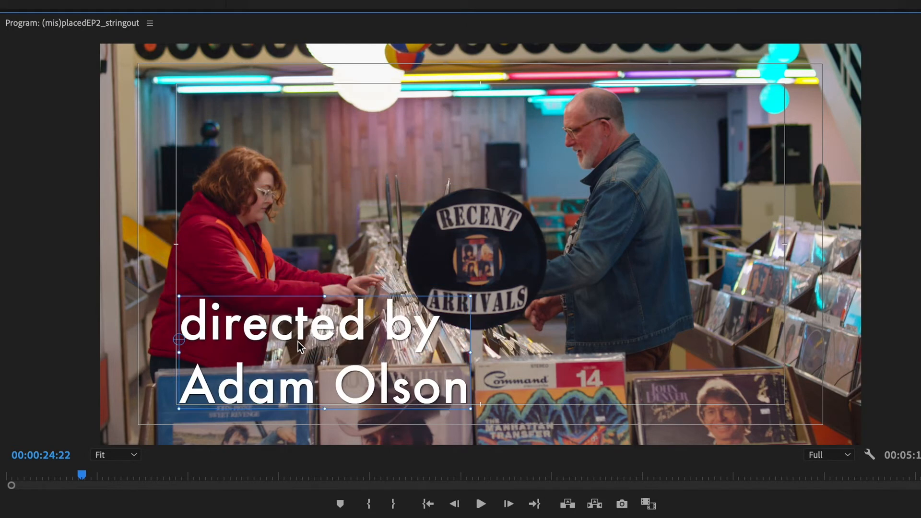
click(294, 247)
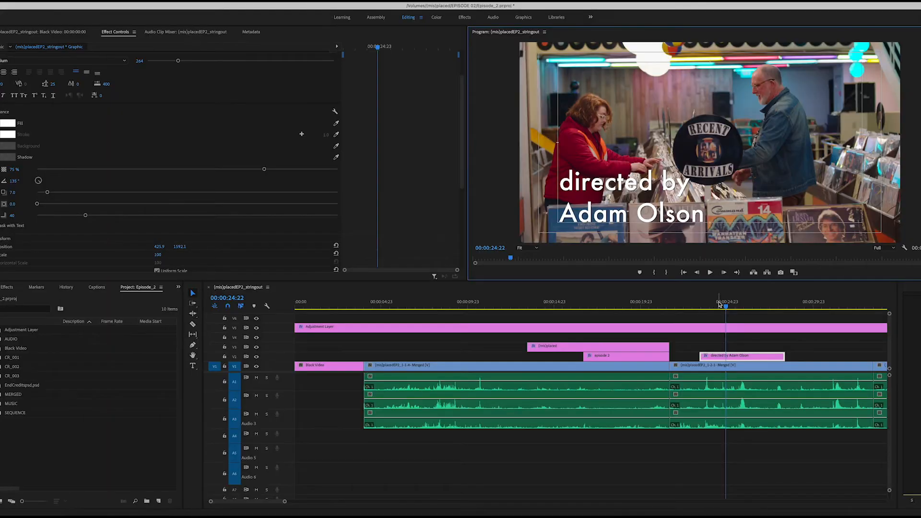
drag(724, 306, 704, 306)
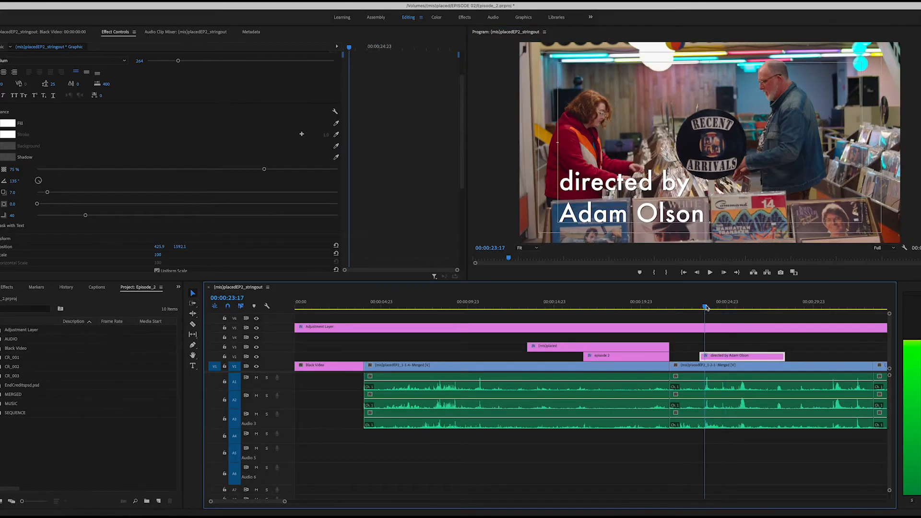
drag(778, 358, 721, 359)
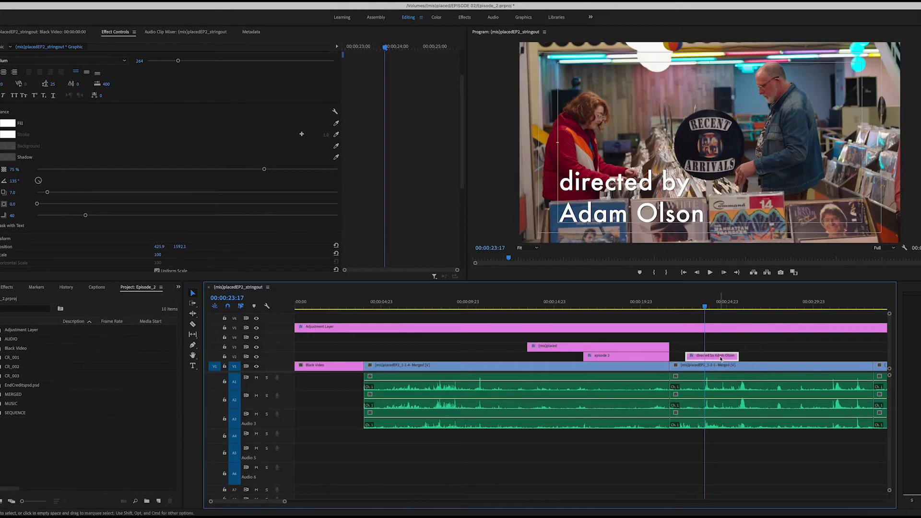
click(657, 306)
click(671, 306)
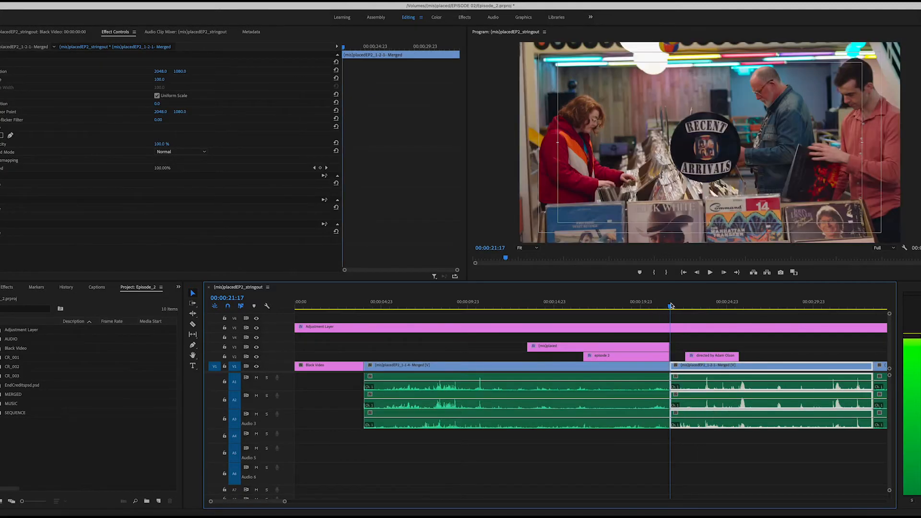
click(682, 306)
drag(686, 306, 762, 305)
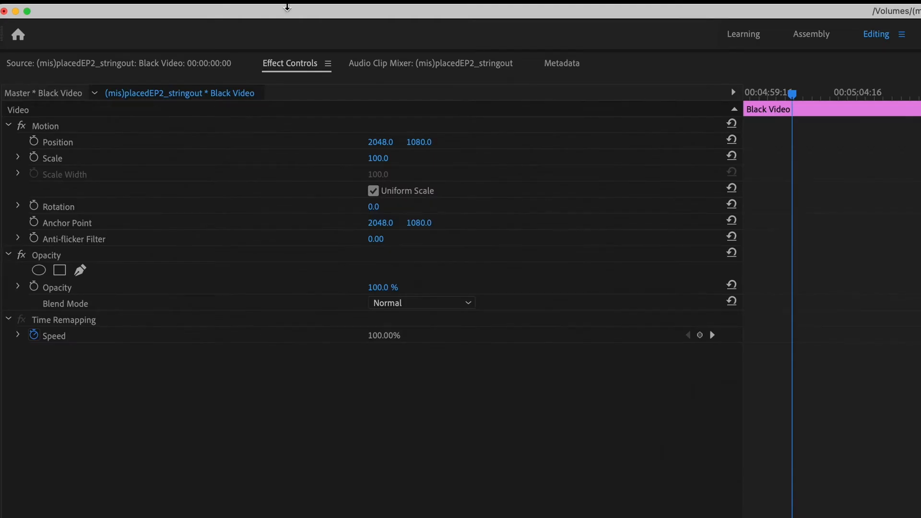
- Show the File > New submenu listing the new item types
click(126, 1)
mouse_move(129, 16)
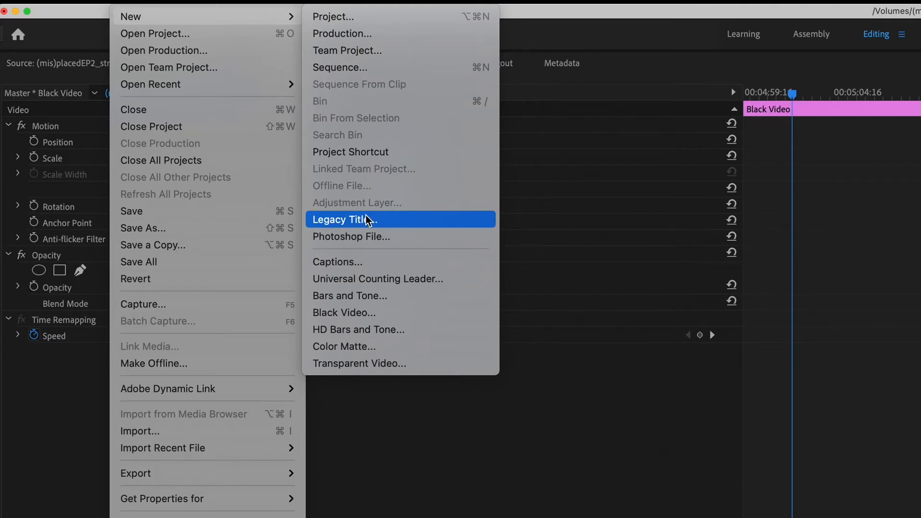
- Create a new 4096×2160 Photoshop file with Square Pixels (1.0) aspect ratio
click(409, 241)
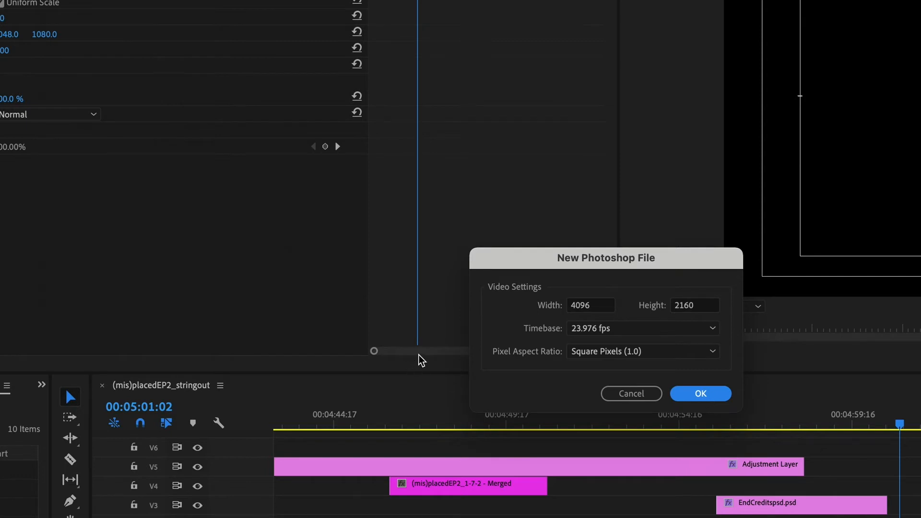
scroll(586, 353, down, 1)
click(580, 353)
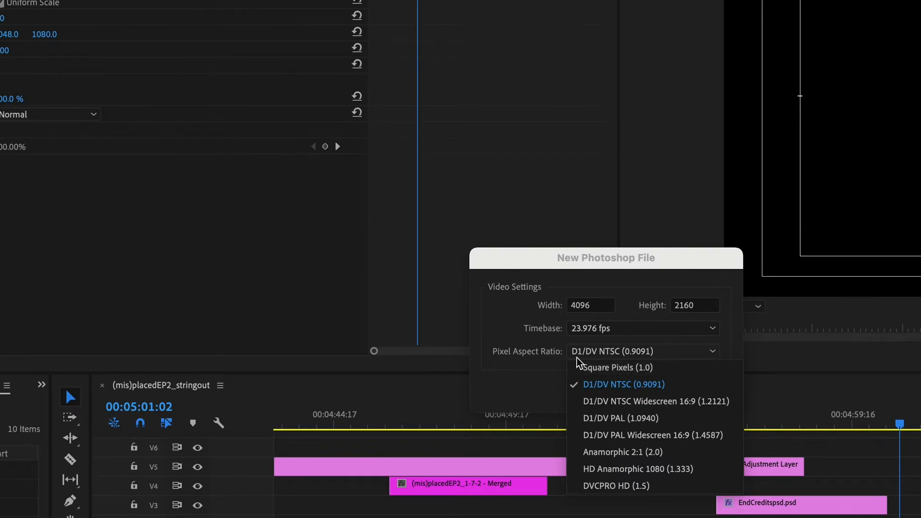
click(623, 367)
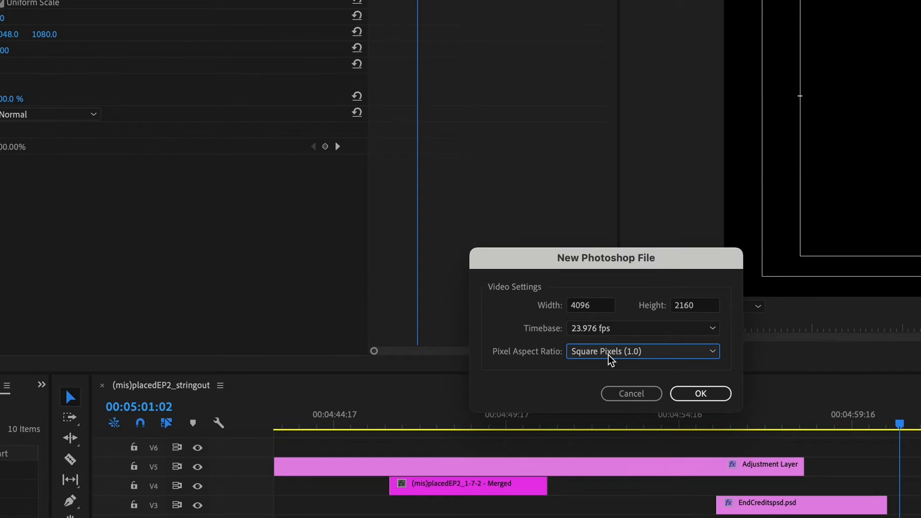
click(636, 353)
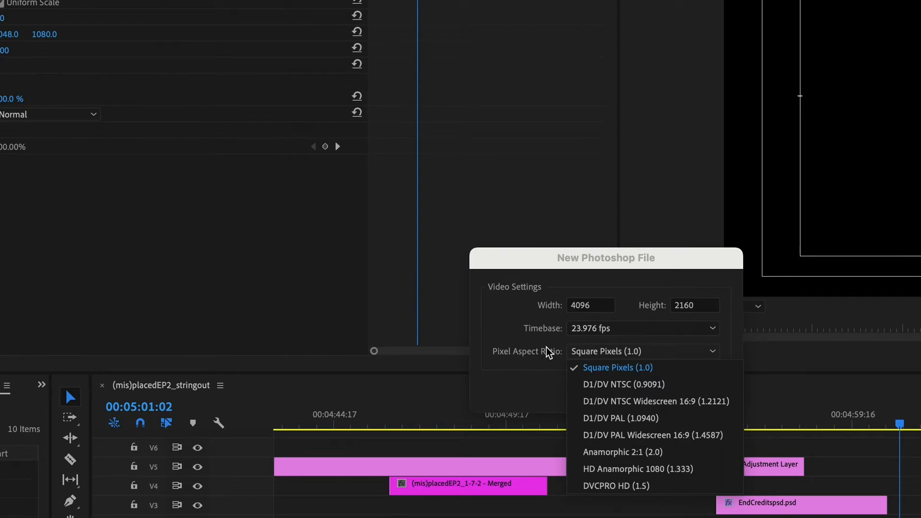
click(536, 390)
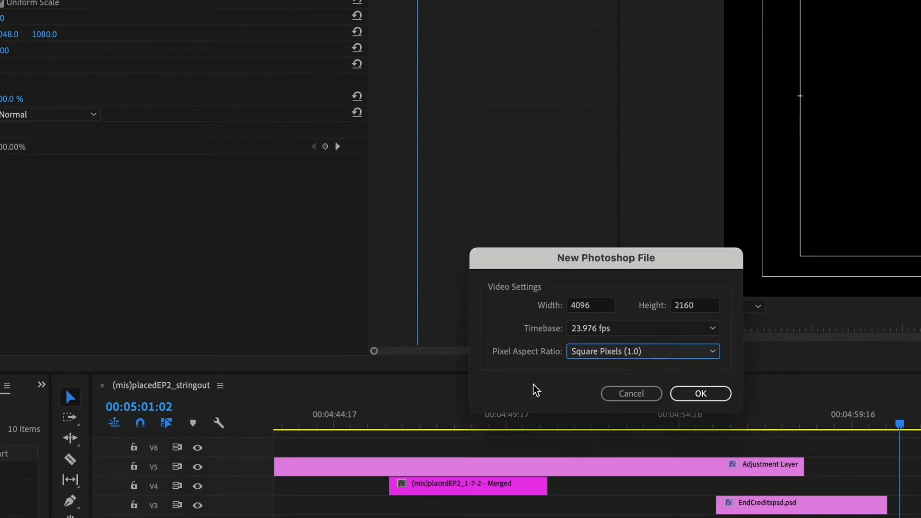
click(717, 394)
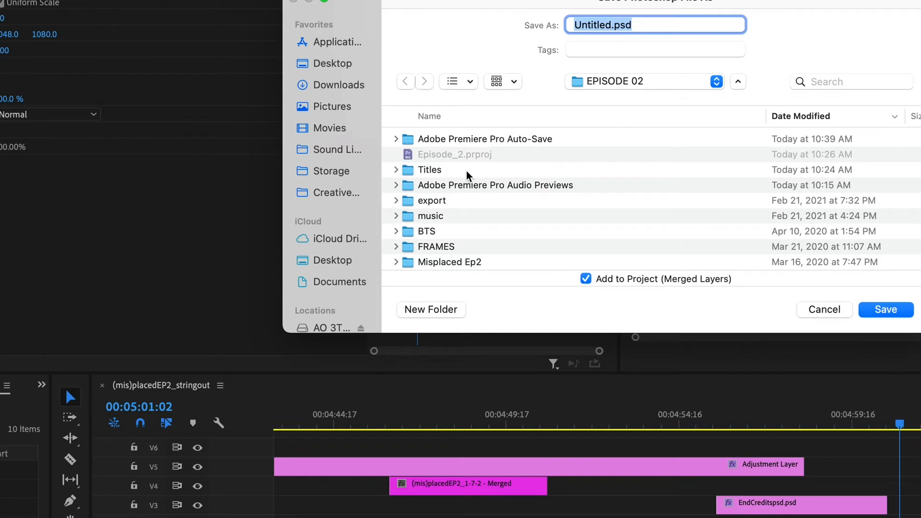
- Save it as end credit 02.psd inside the Titles folder
double_click(430, 170)
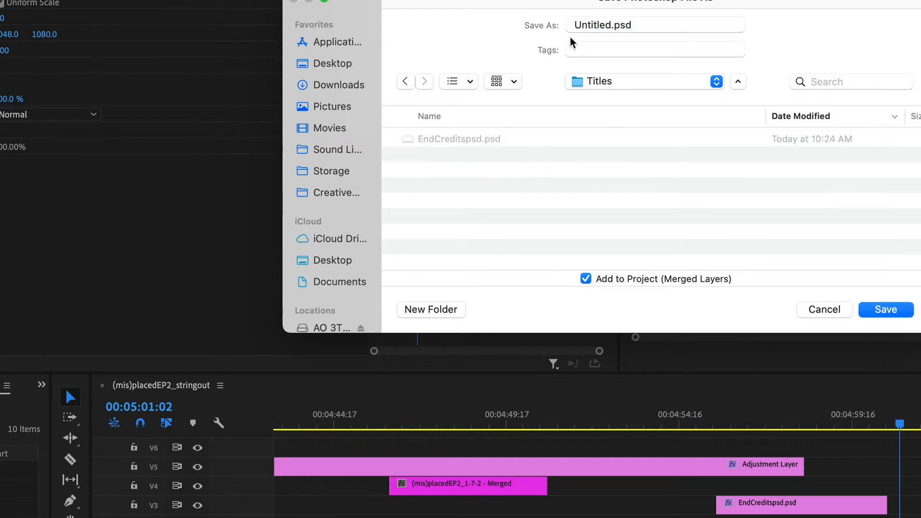
double_click(613, 24)
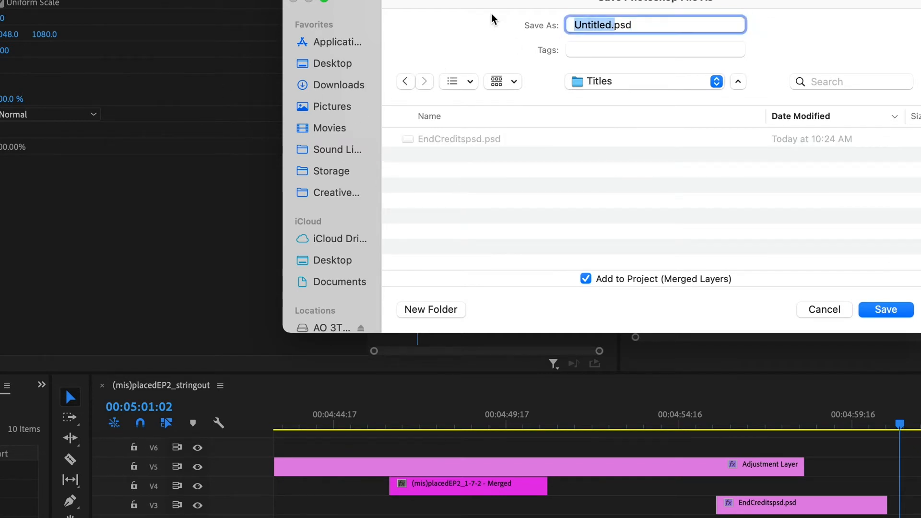
text(end)
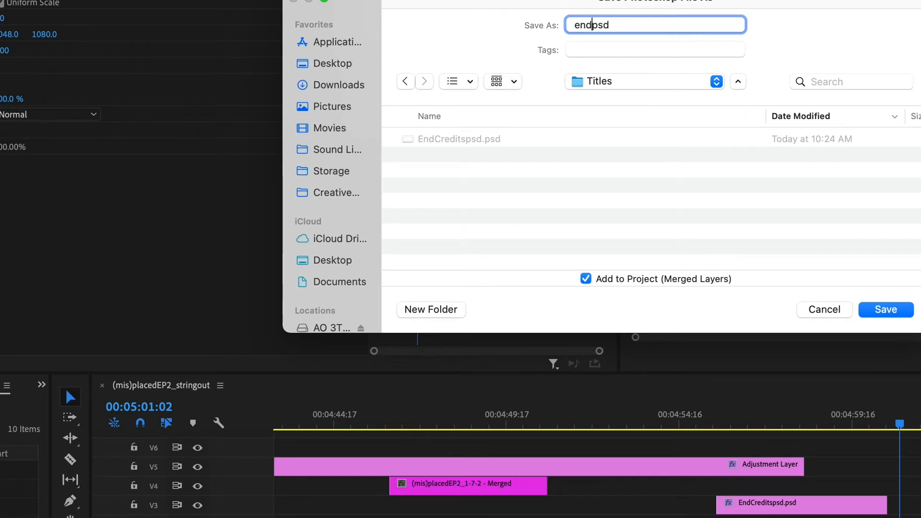
text( credit 02.)
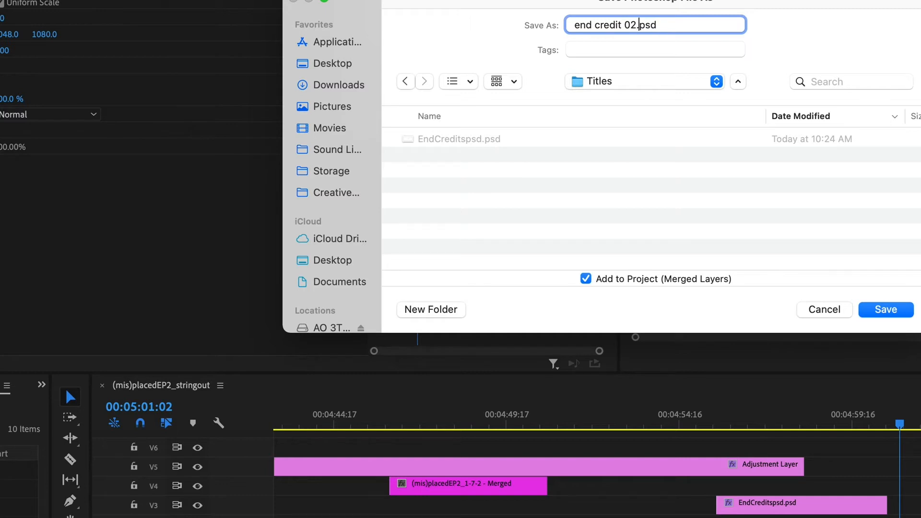
click(900, 310)
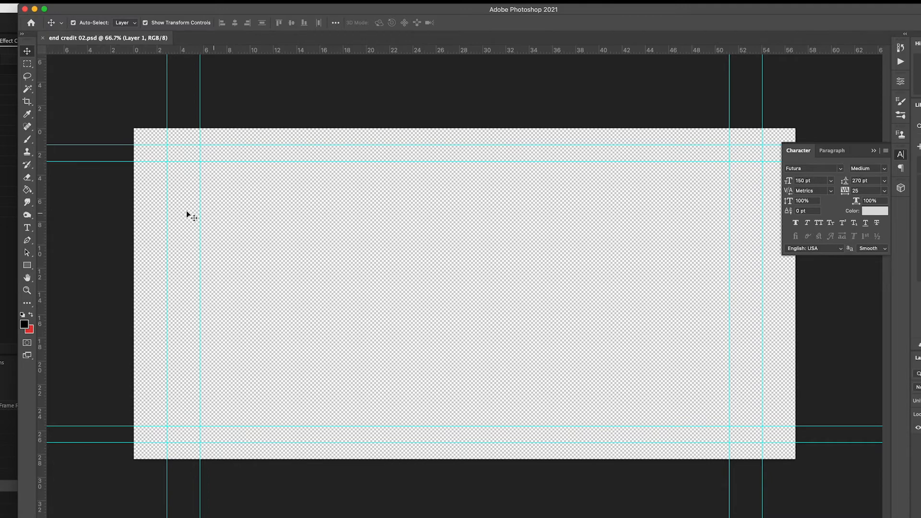
- Fill the transparent end credit 02.psd canvas with black using the Paint Bucket
click(27, 190)
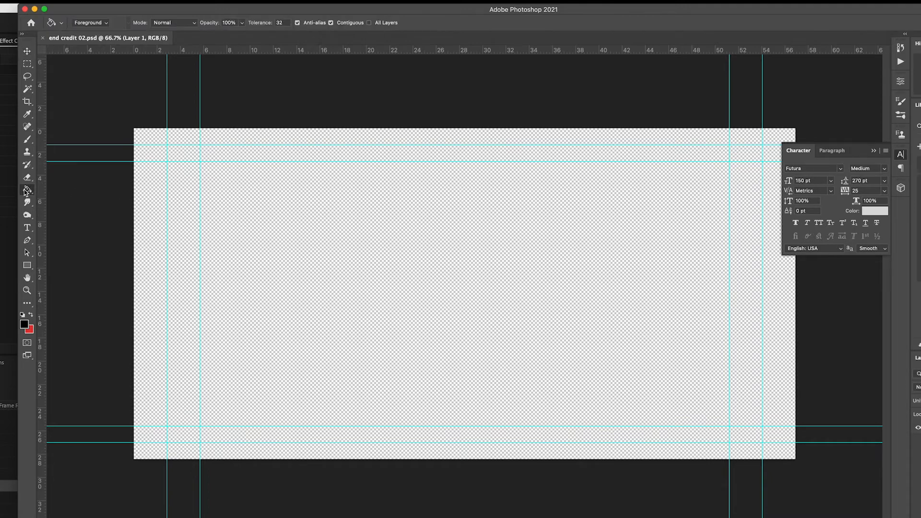
click(345, 273)
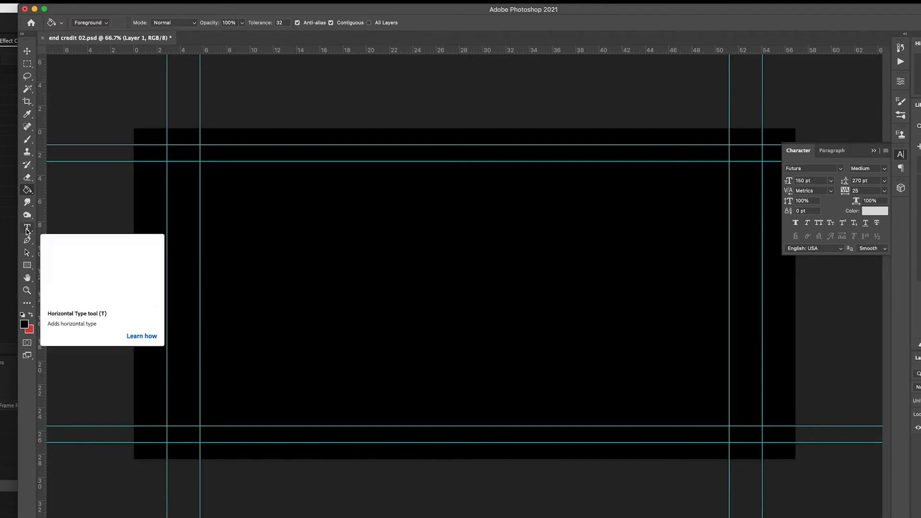
- Add a text block reading 'directed by' with the director's name on a second line
click(27, 229)
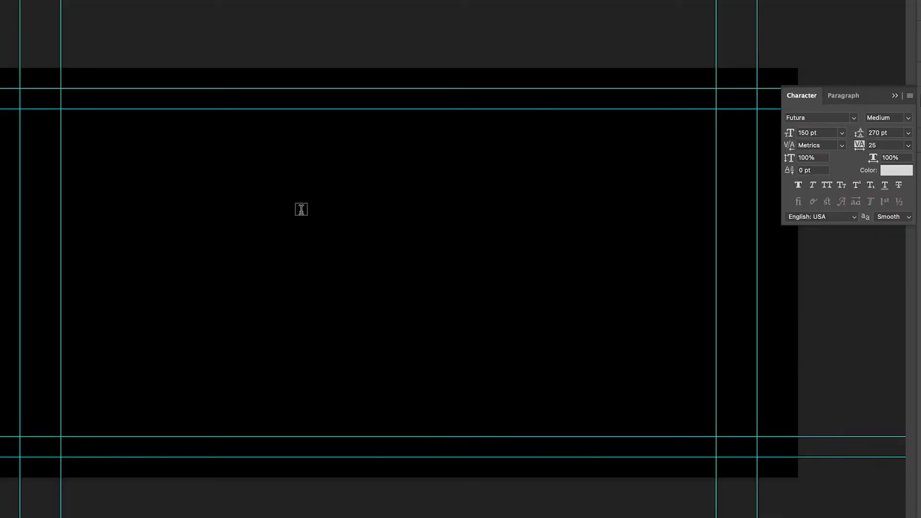
click(306, 209)
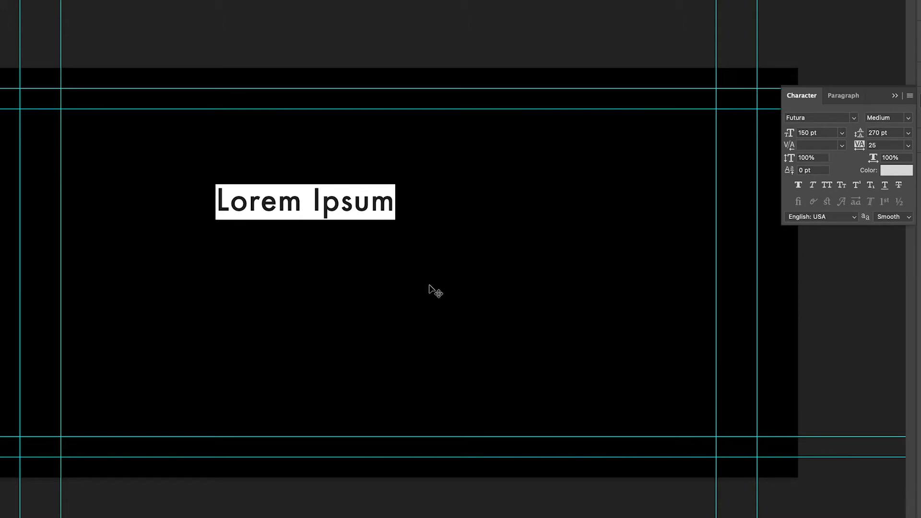
text(directed by)
key(Return)
text(Adam Olson)
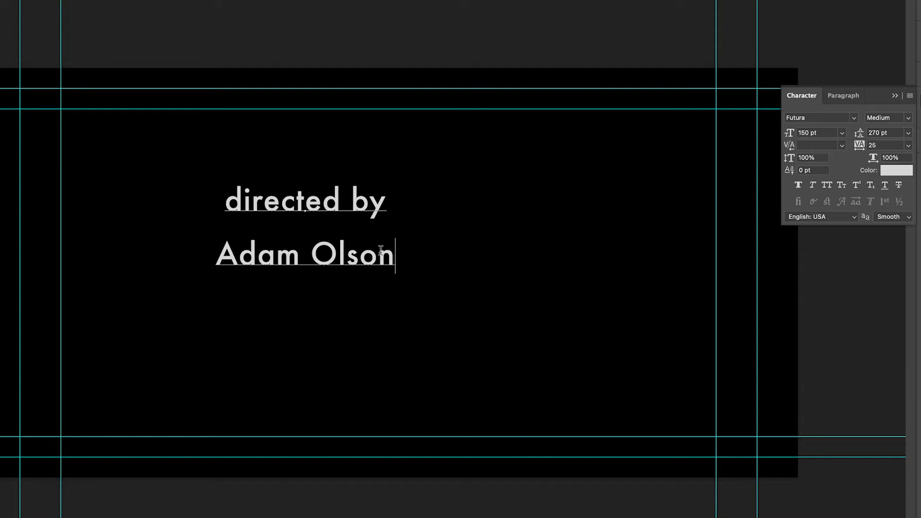
- Select both credit lines and bring the Character settings back up
drag(394, 254, 229, 208)
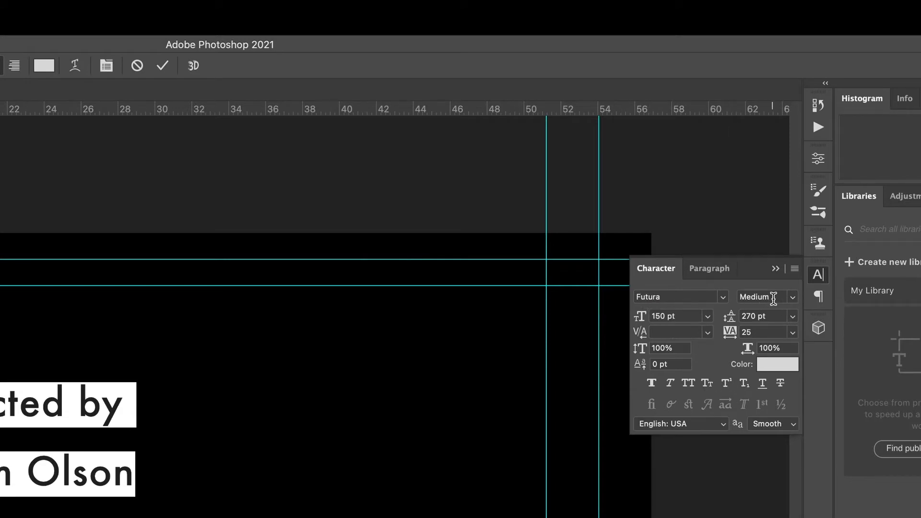
click(776, 268)
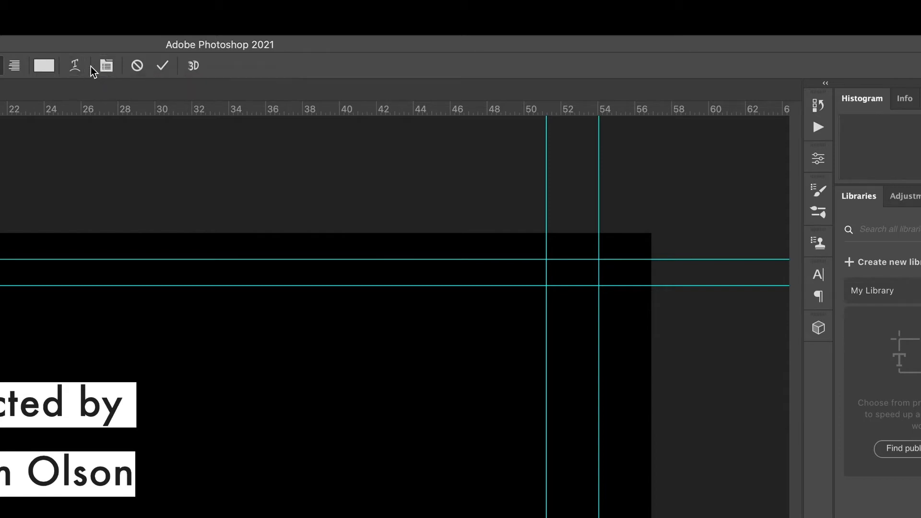
click(106, 67)
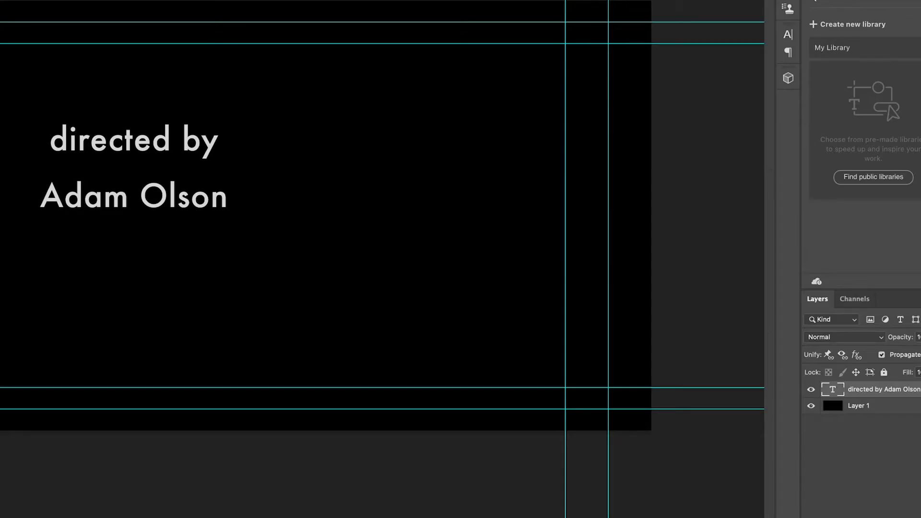
- Browse the Character panel's font list and apply Kremlin Pro to the credit
click(787, 34)
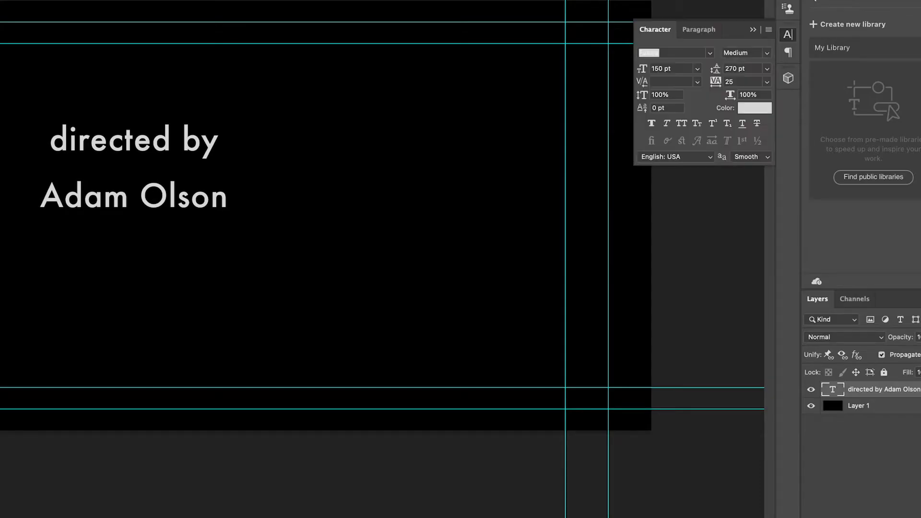
click(710, 54)
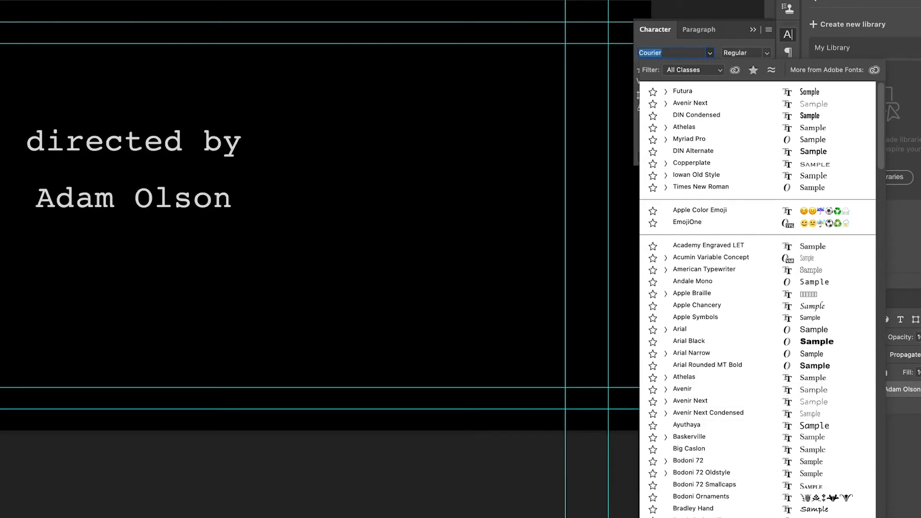
scroll(758, 297, down, 4)
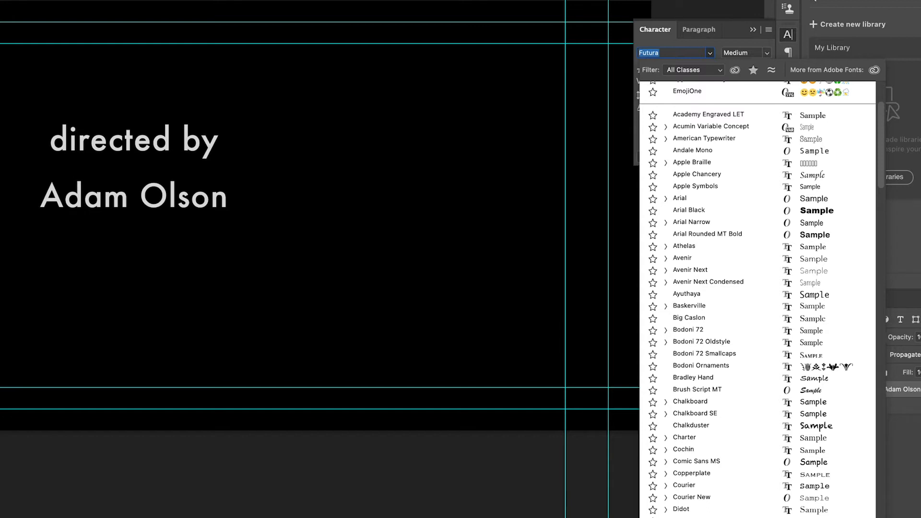
key(Down)
key(Down)
key(Down)
key(Down)
key(Down)
key(Down)
scroll(758, 299, down, 5)
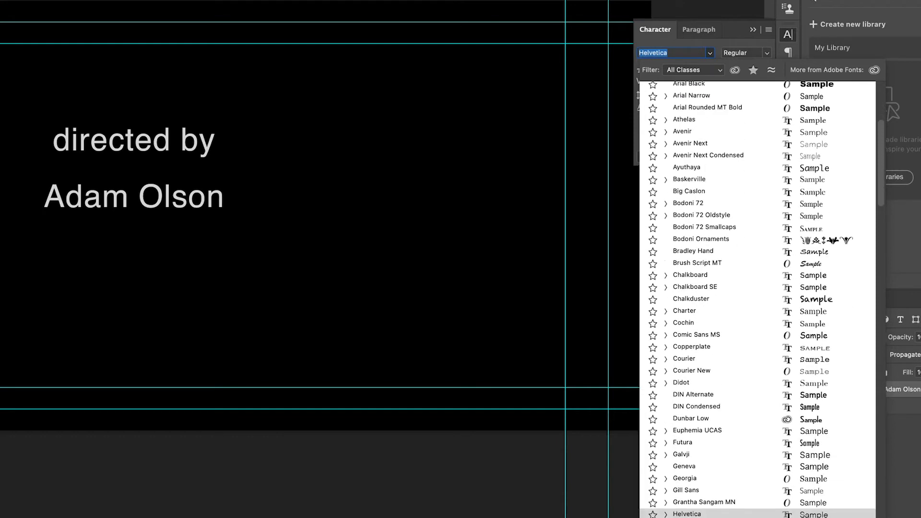
key(Up)
key(Up)
key(Up)
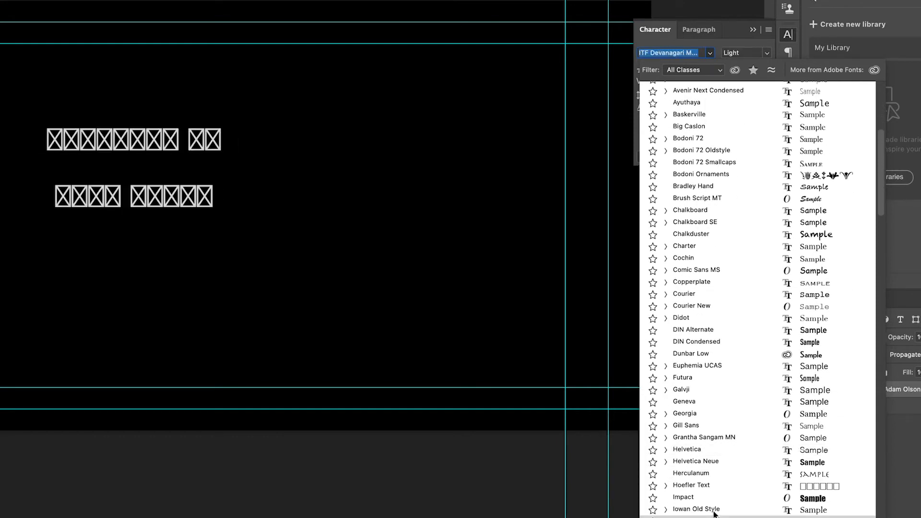
key(Down)
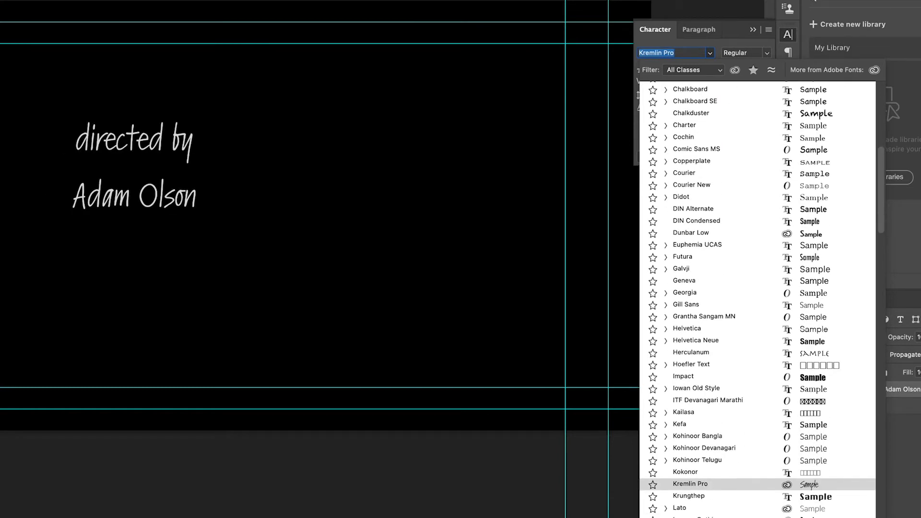
- Scroll through the font list previewing typefaces on the credit, stopping at Avenir Next
scroll(758, 300, up, 3)
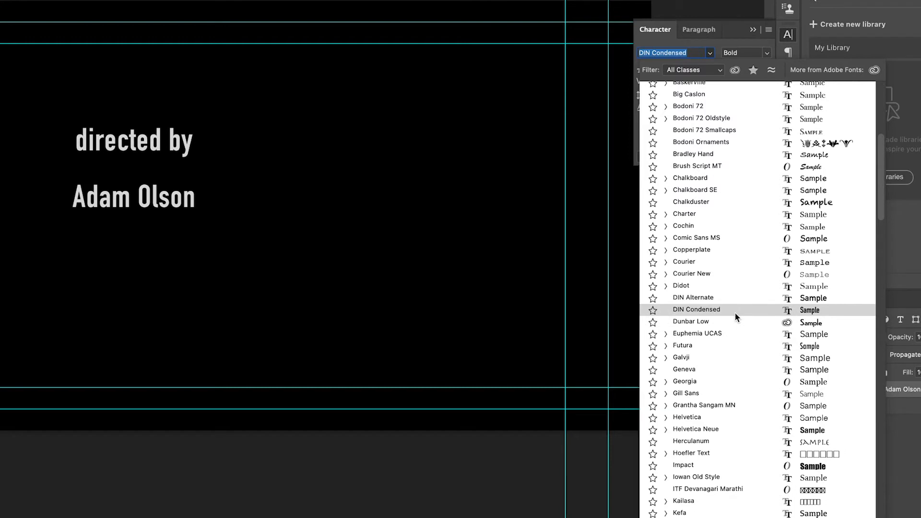
scroll(698, 391, down, 20)
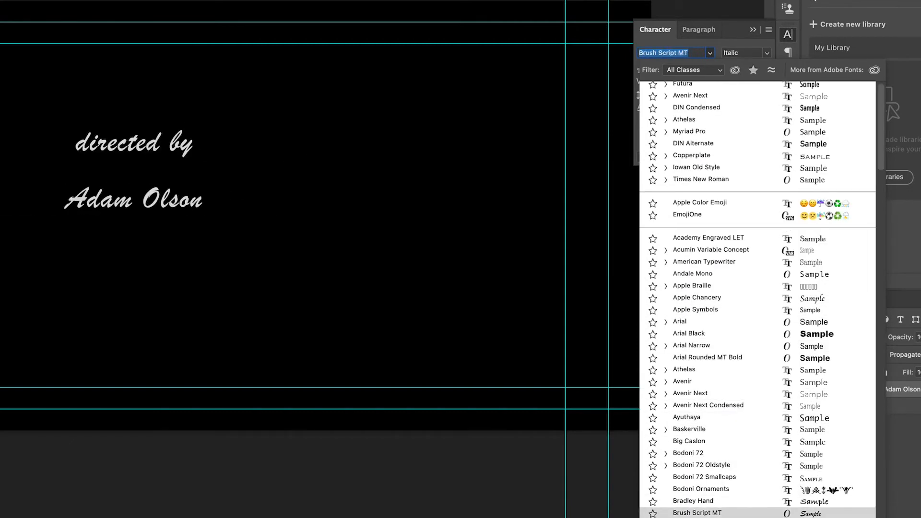
scroll(710, 413, down, 5)
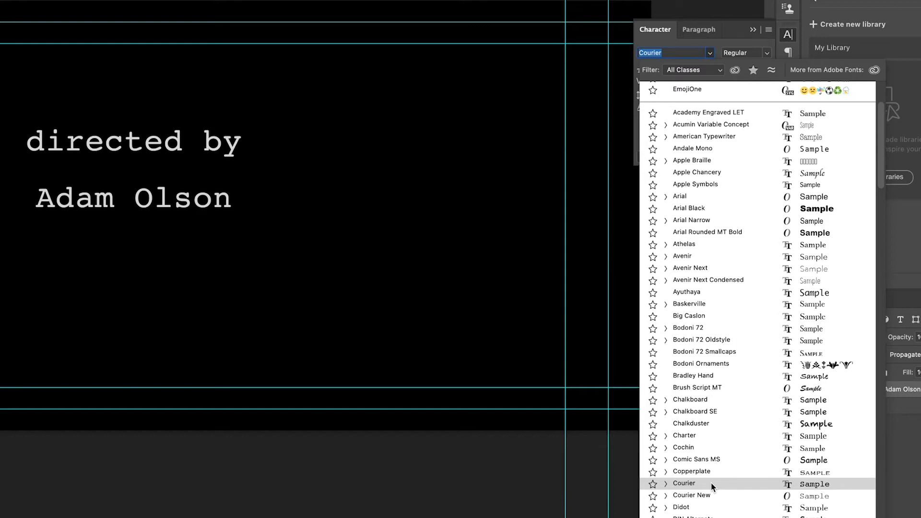
scroll(715, 498, down, 6)
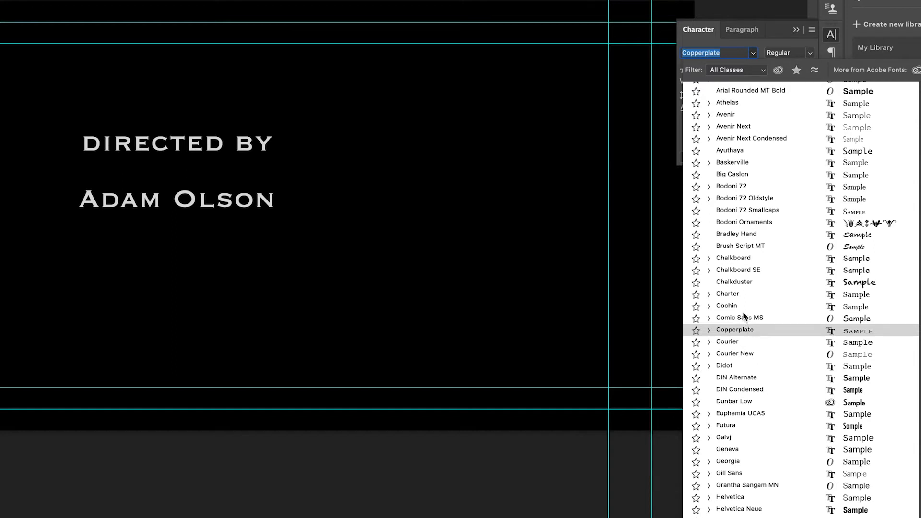
scroll(744, 258, up, 5)
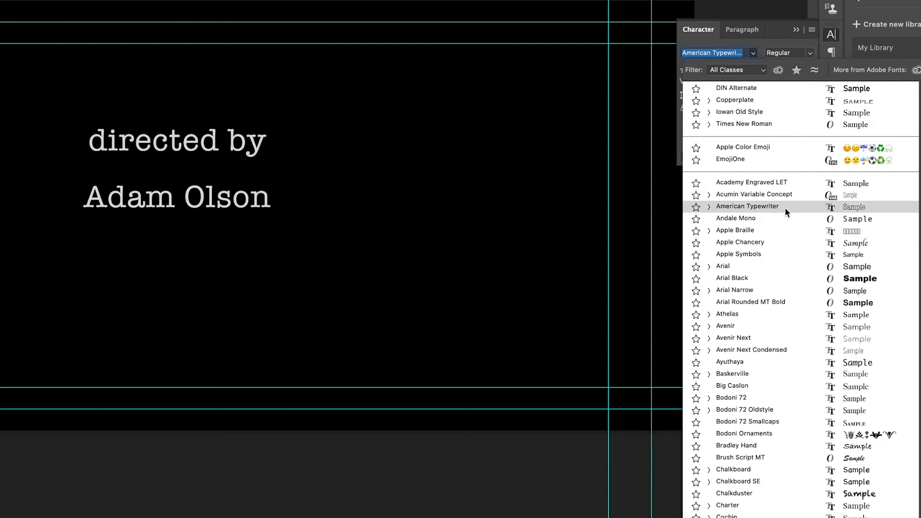
scroll(785, 211, up, 2)
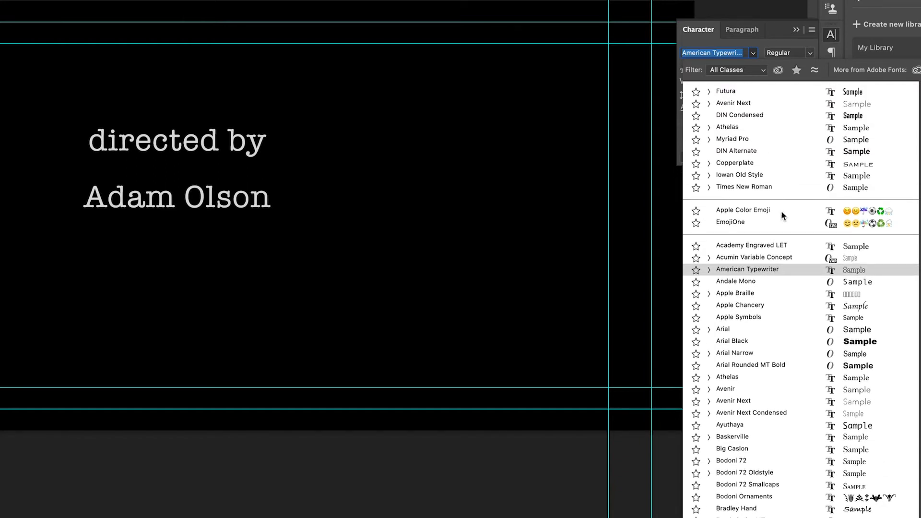
- Switch the credit to Avenir Next and try its Ultra Light and Heavy weights
click(758, 105)
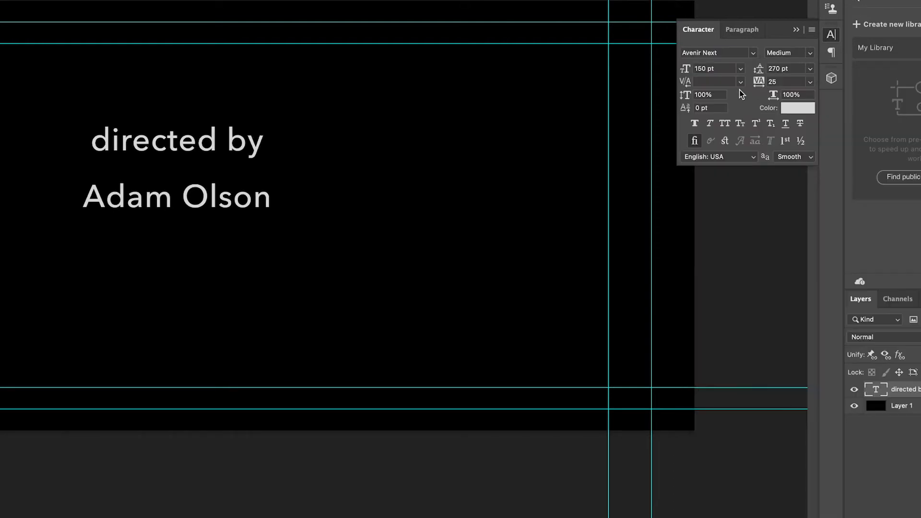
click(810, 55)
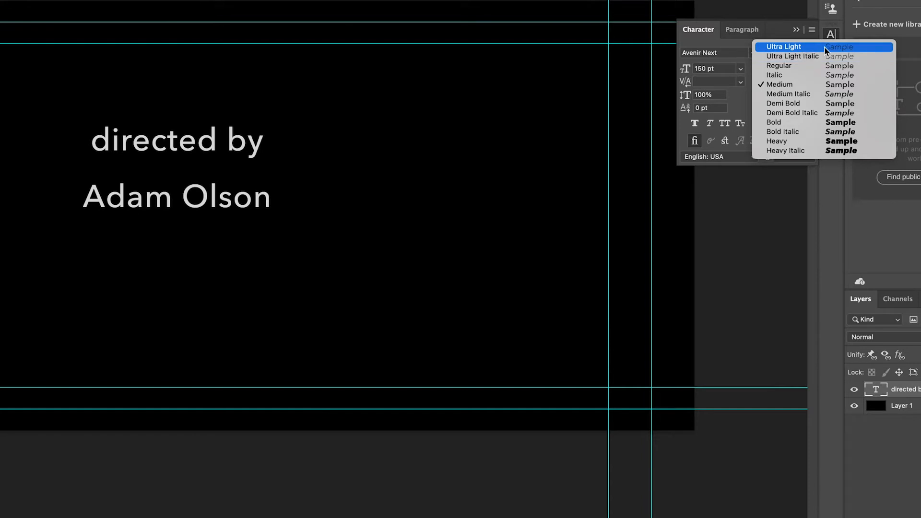
click(825, 48)
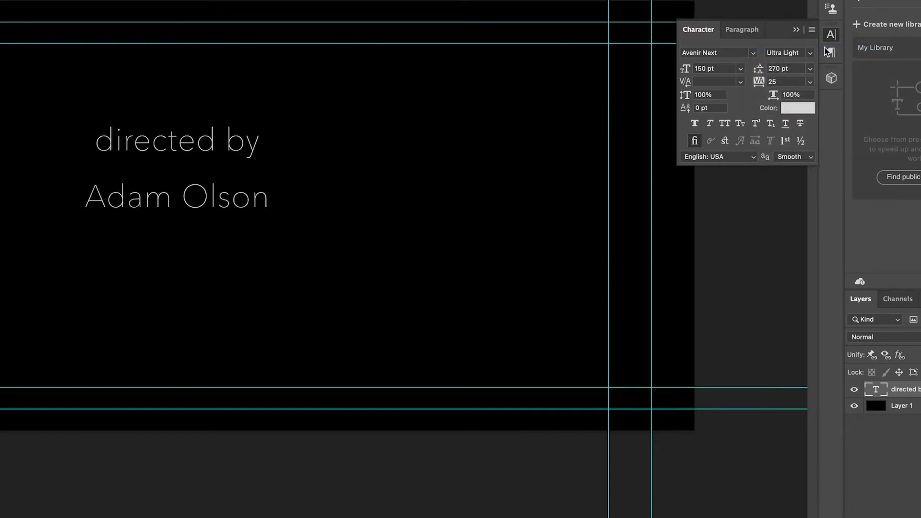
click(752, 54)
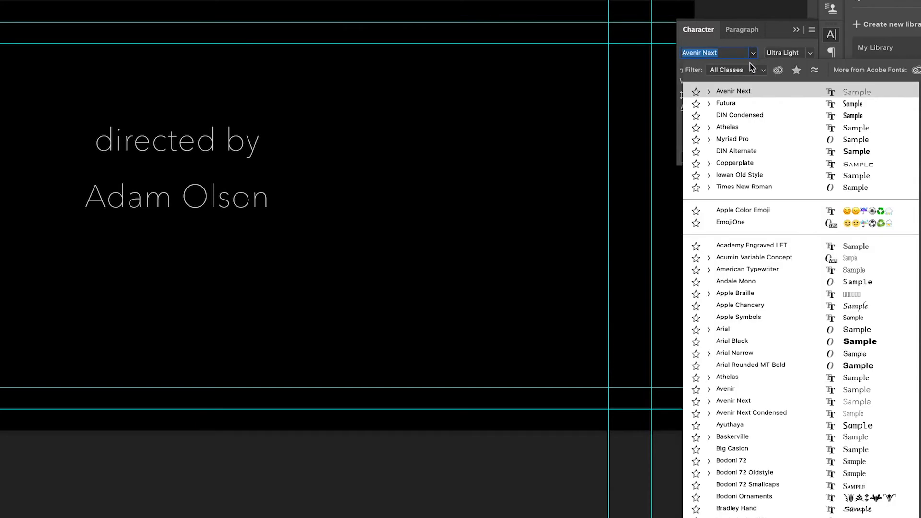
click(779, 51)
click(811, 53)
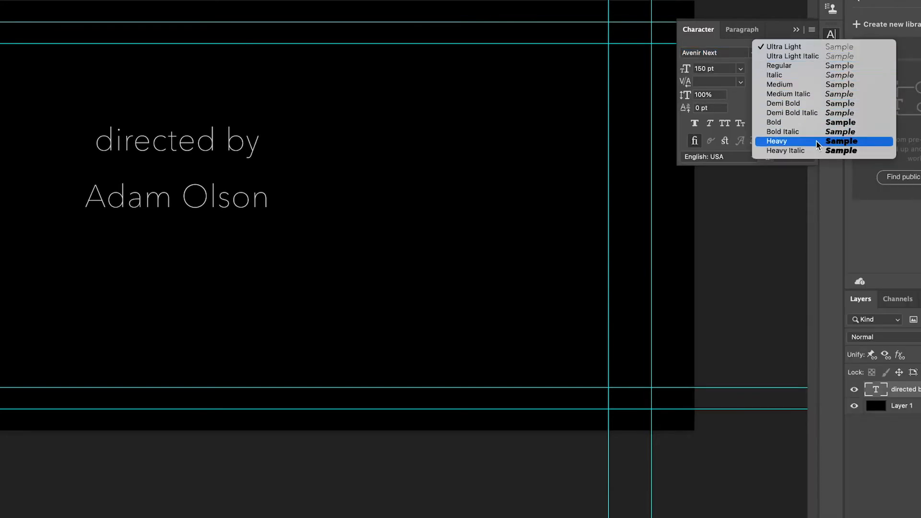
click(800, 140)
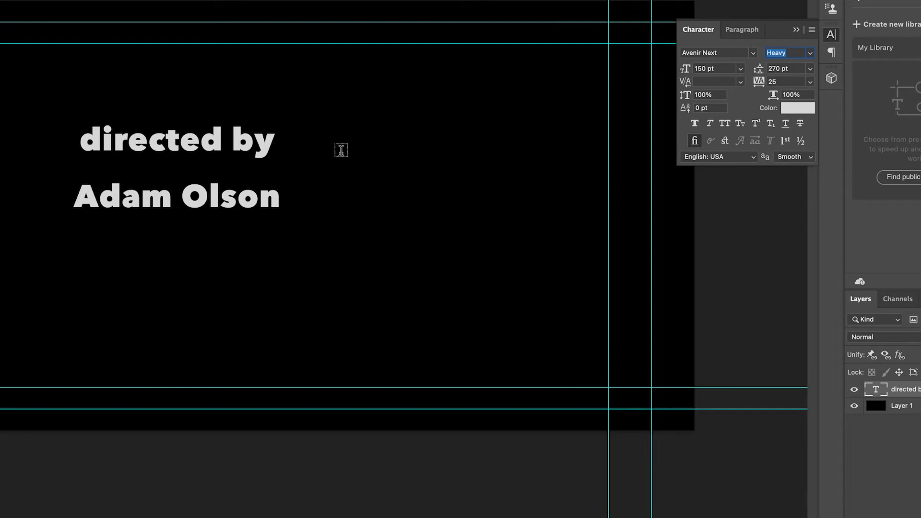
- Try tracking 0, -75 and 200, keep 200, and set the weight to Medium
click(811, 83)
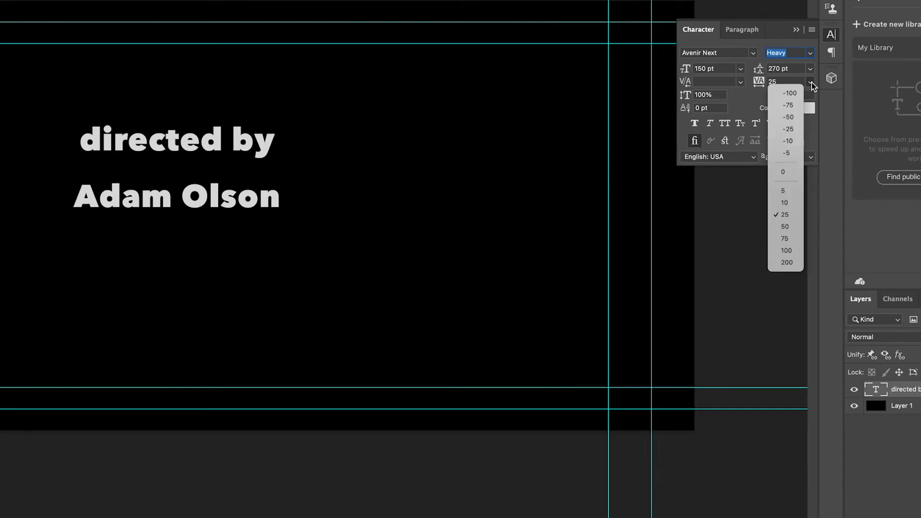
click(797, 168)
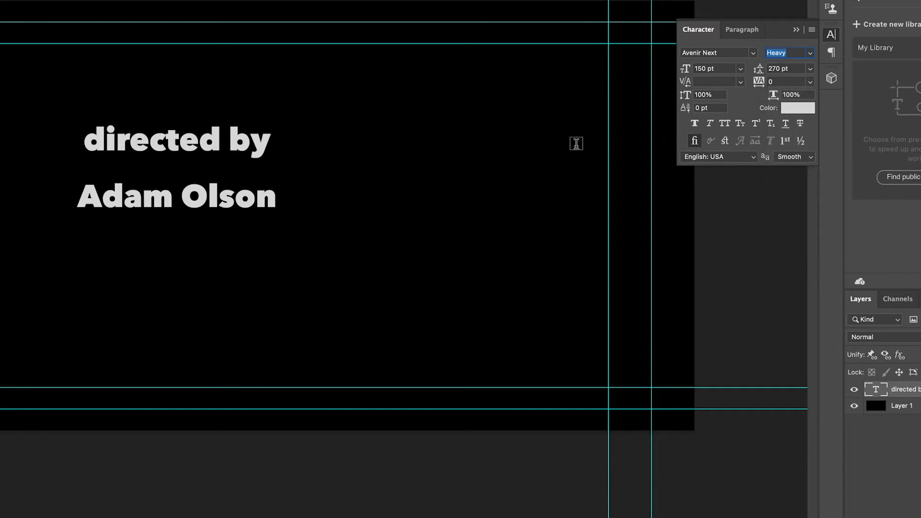
click(812, 82)
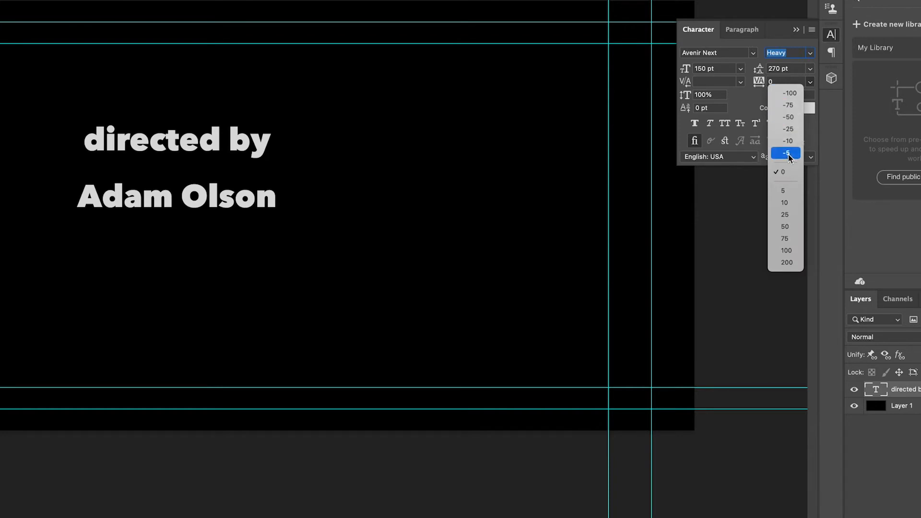
click(796, 105)
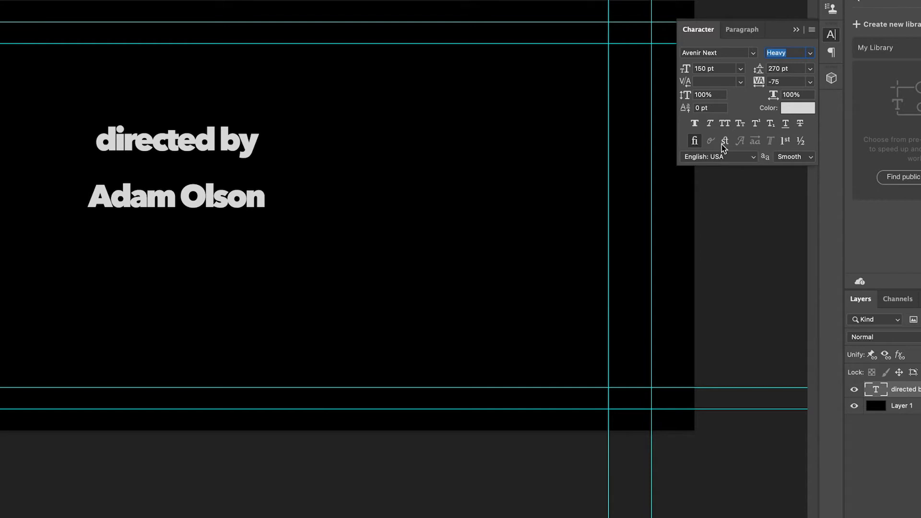
click(811, 84)
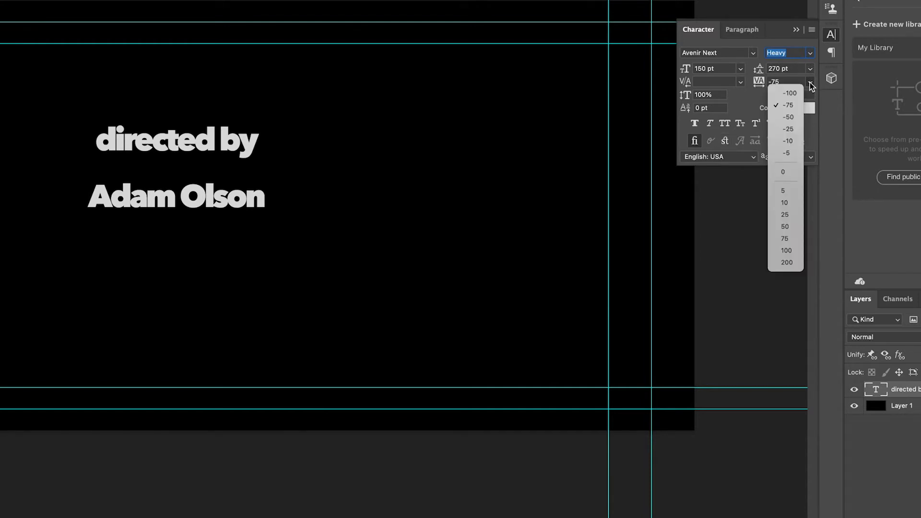
click(790, 263)
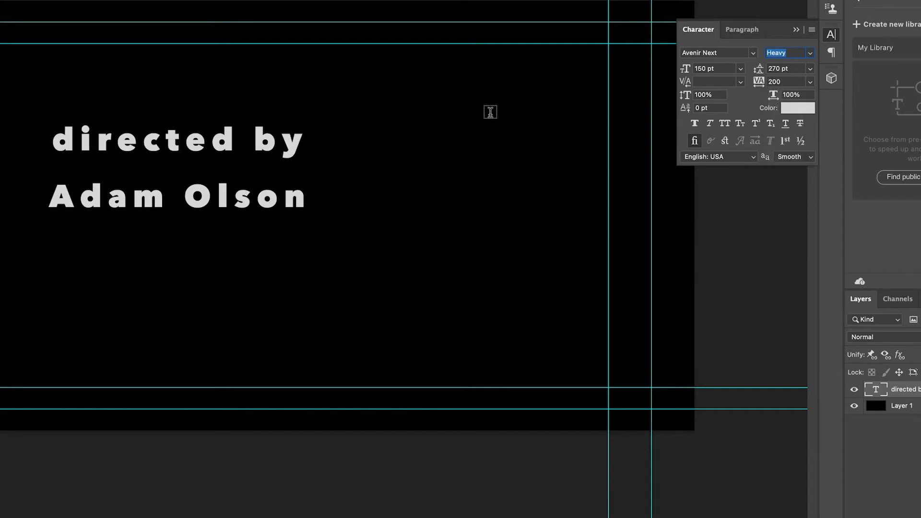
click(810, 53)
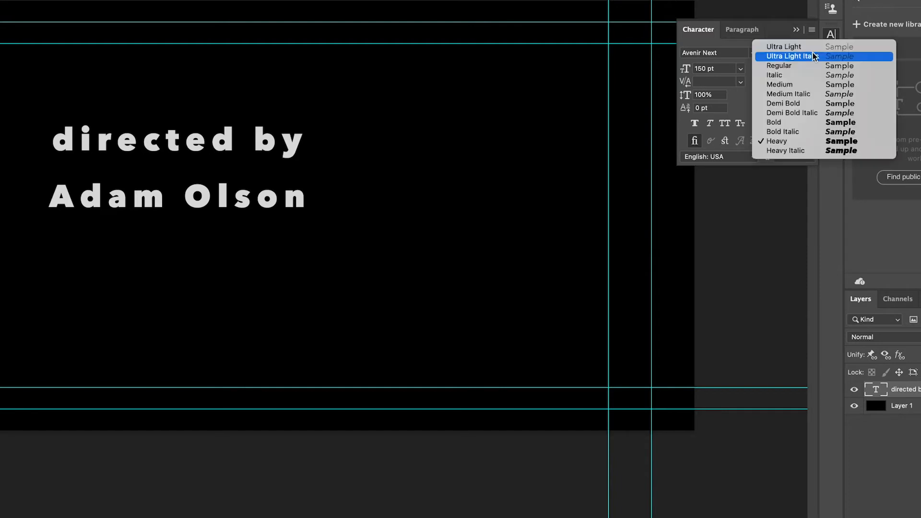
click(799, 86)
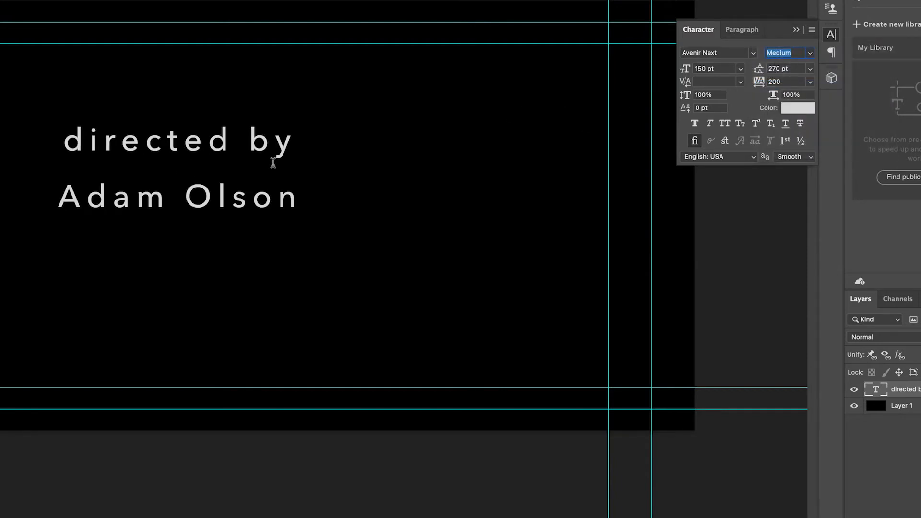
- Discard the stray text layer and keep the 'directed by' line's tracking at 200
click(302, 144)
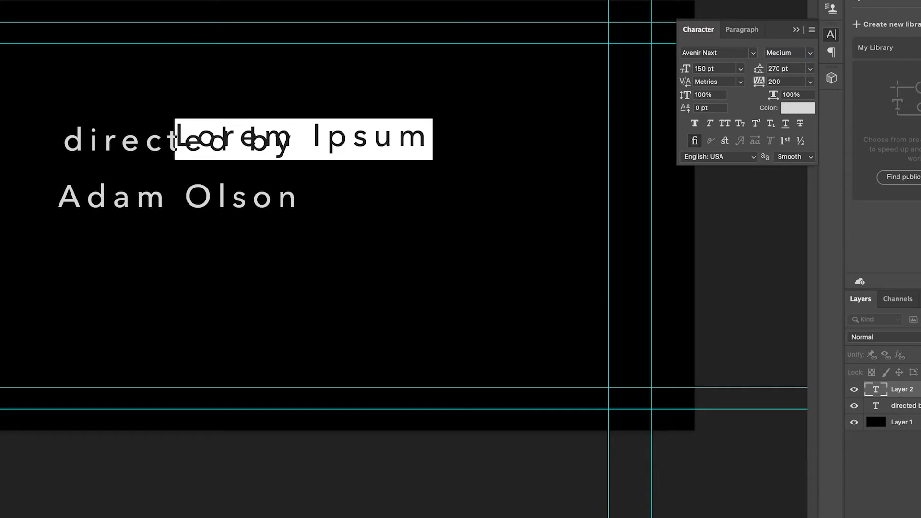
key(Escape)
click(184, 144)
double_click(185, 144)
drag(293, 144, 62, 149)
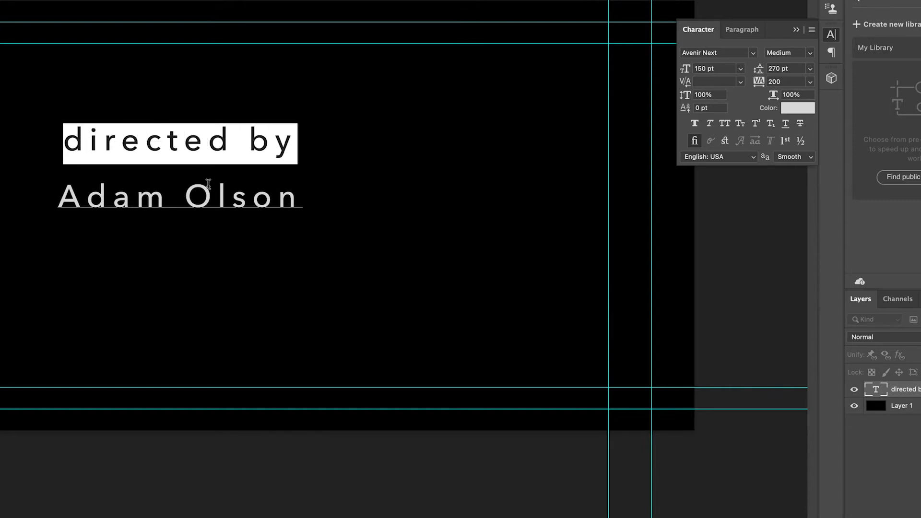
click(811, 82)
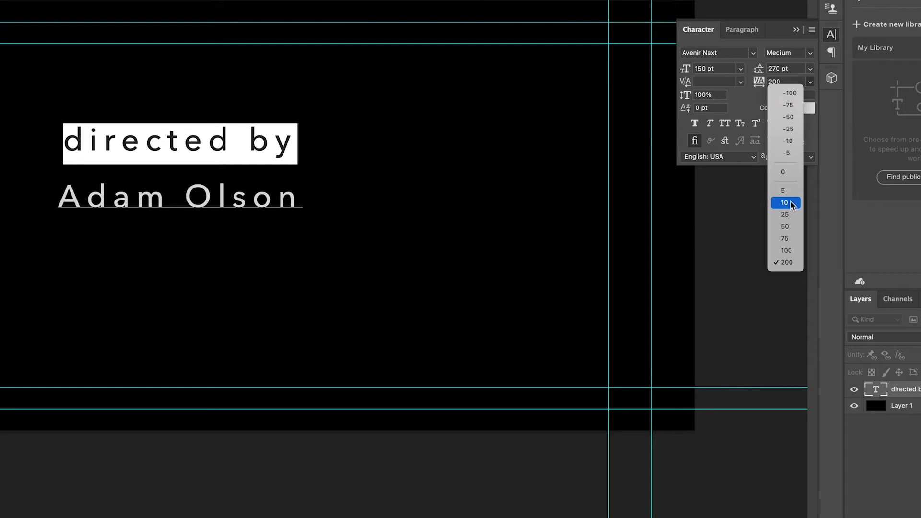
click(740, 96)
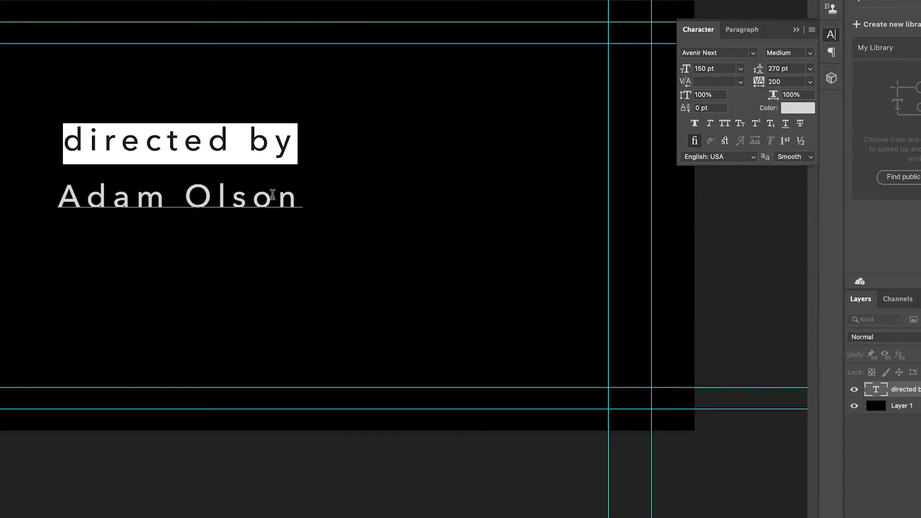
- Set the name line's tracking to 180 and commit the text
click(301, 196)
drag(301, 197, 33, 196)
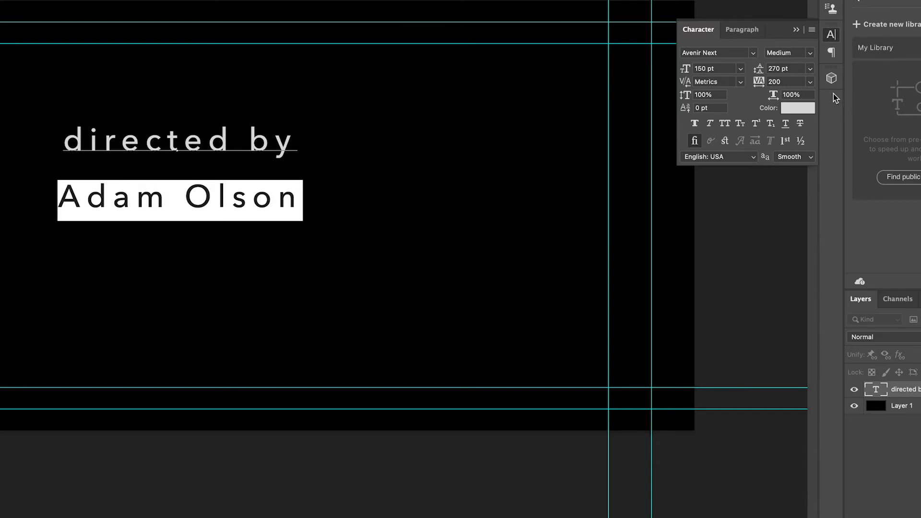
click(810, 83)
click(787, 83)
double_click(787, 82)
text(180)
key(Return)
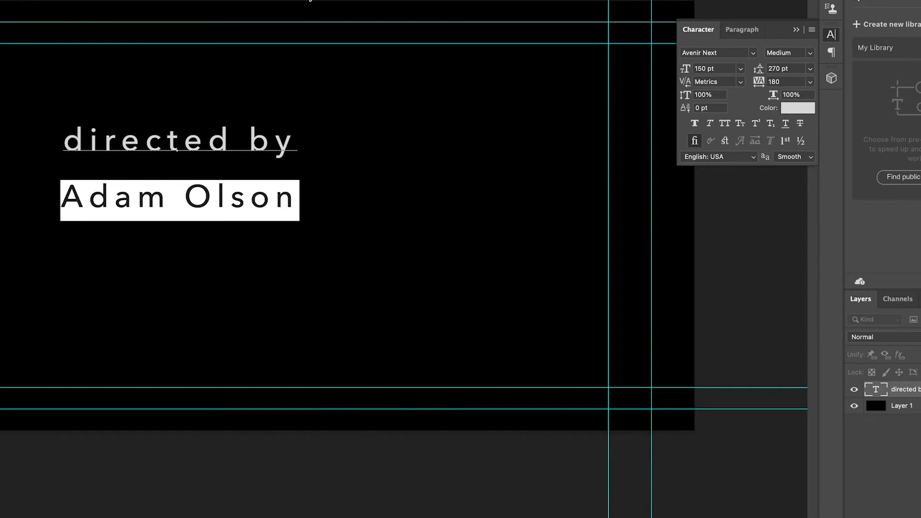
key(super+Return)
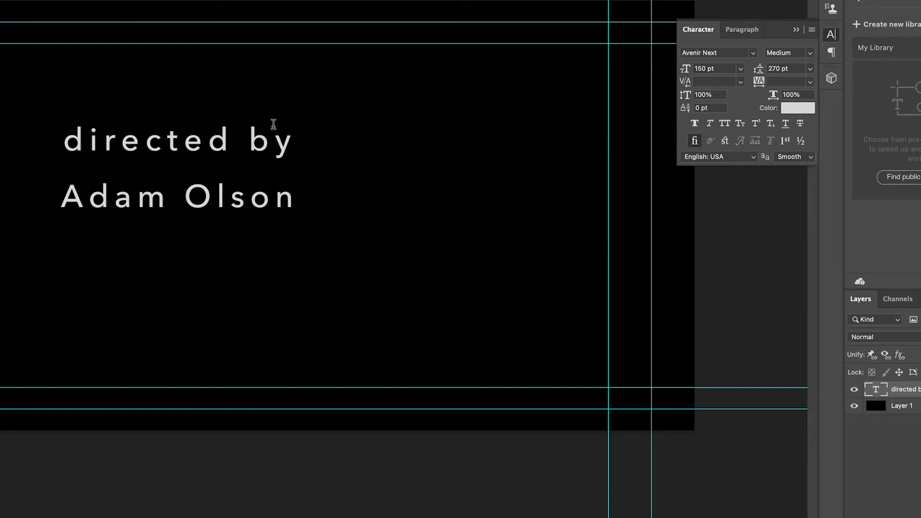
- Move the credit text down and right toward the canvas centre
key(v)
drag(166, 185, 251, 229)
click(307, 321)
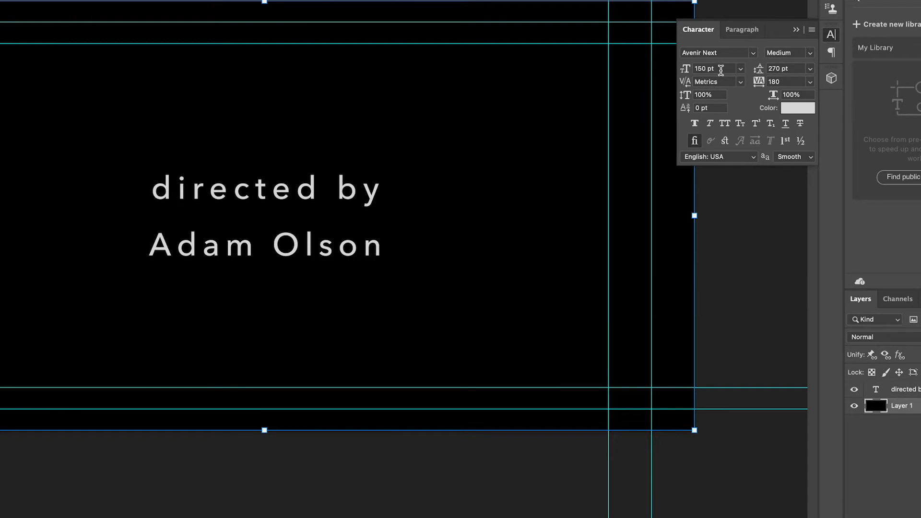
- Set the credit's font size to 300 pt and its leading to Auto
click(707, 69)
click(741, 69)
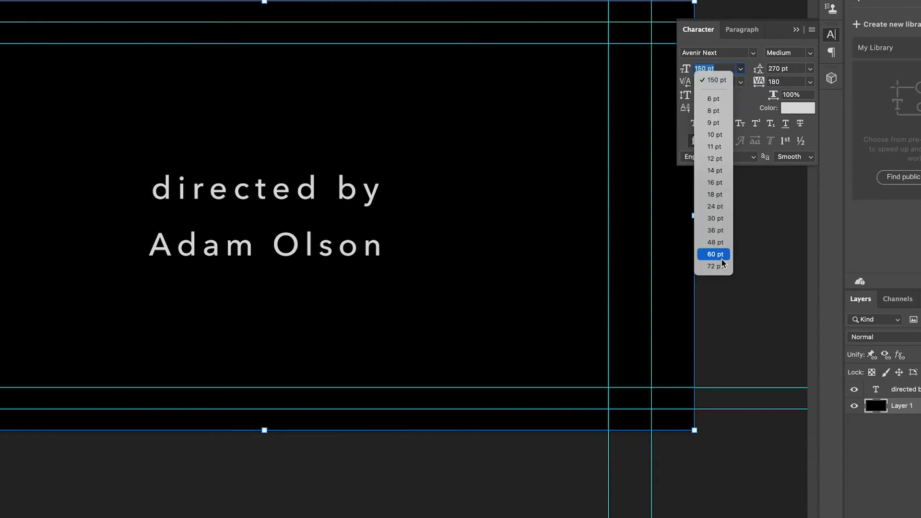
click(716, 67)
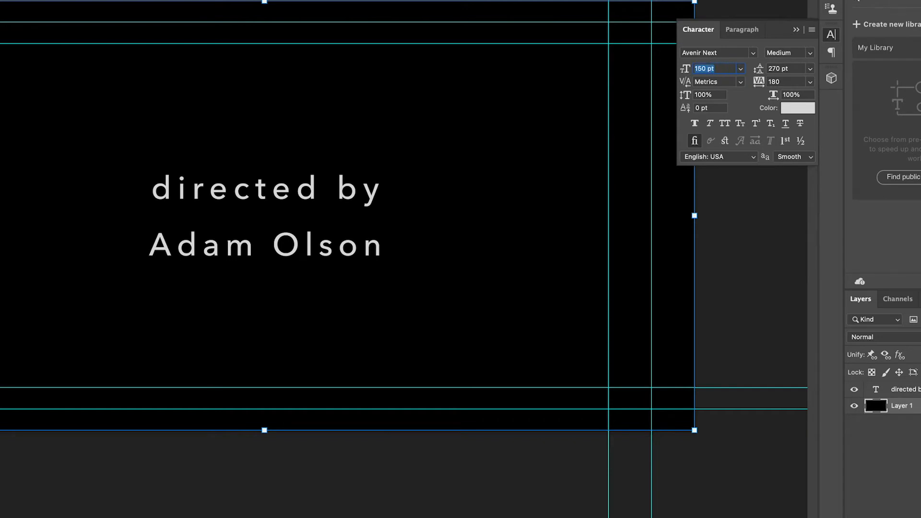
text(30)
click(327, 249)
drag(724, 69, 649, 62)
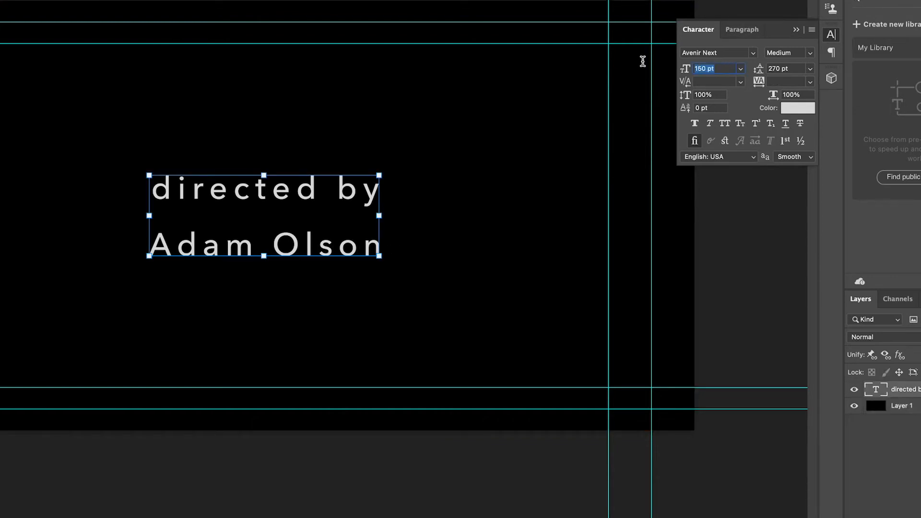
text(300)
key(Return)
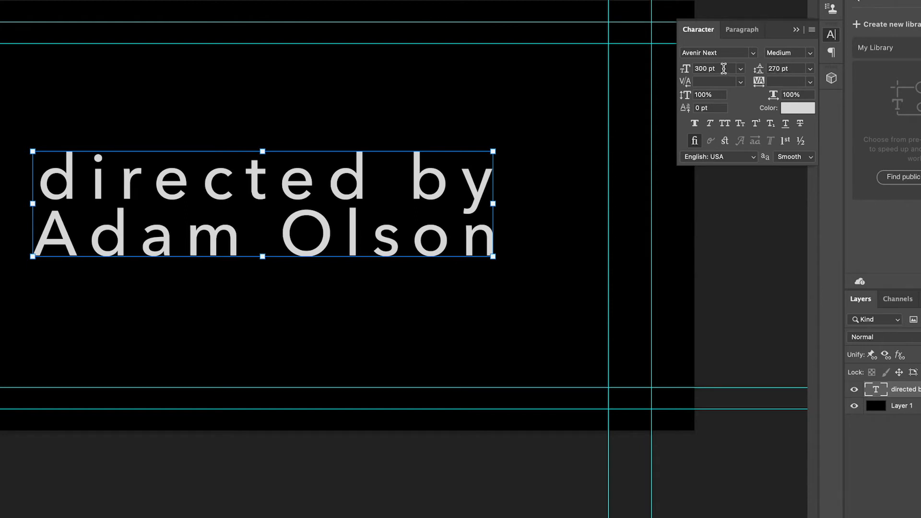
click(810, 68)
click(782, 78)
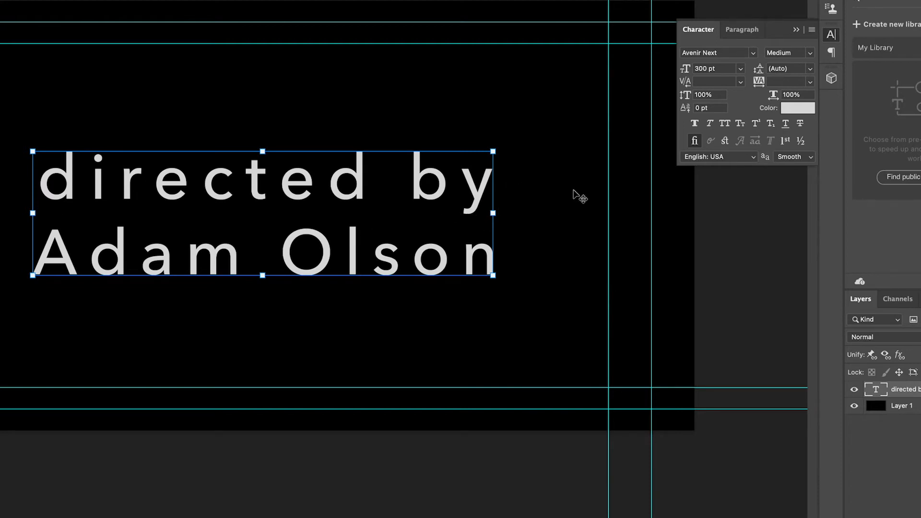
- Change the credit's leading to a fixed 400 pt
click(797, 68)
double_click(796, 68)
text(400)
key(Return)
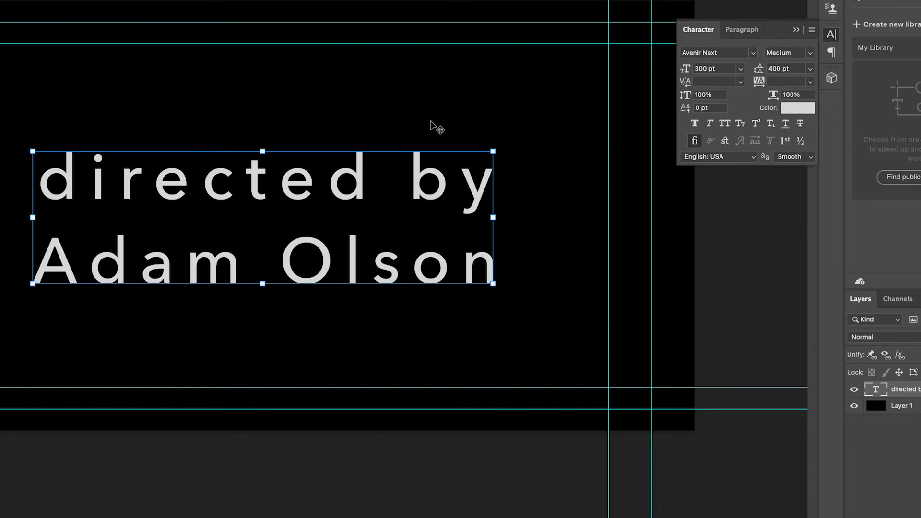
click(578, 121)
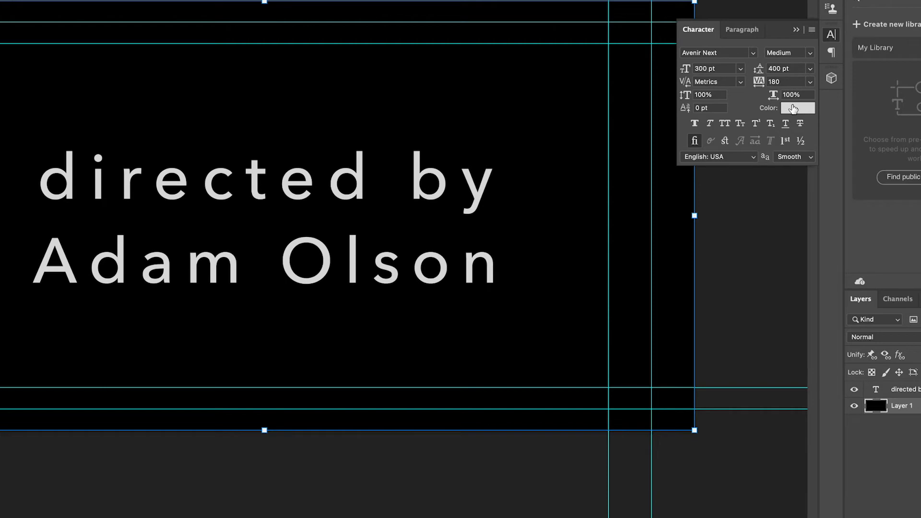
- Try near-white and then light grey as the text colour
click(793, 108)
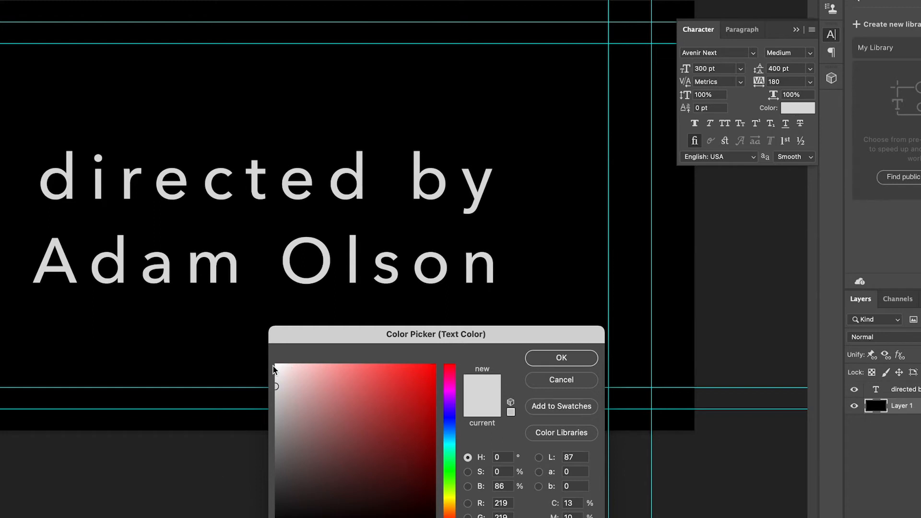
drag(275, 372, 277, 366)
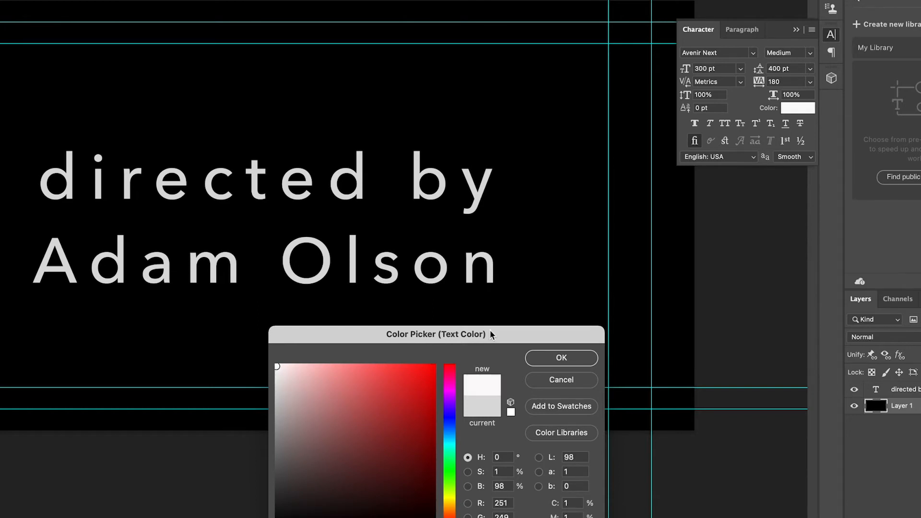
click(559, 359)
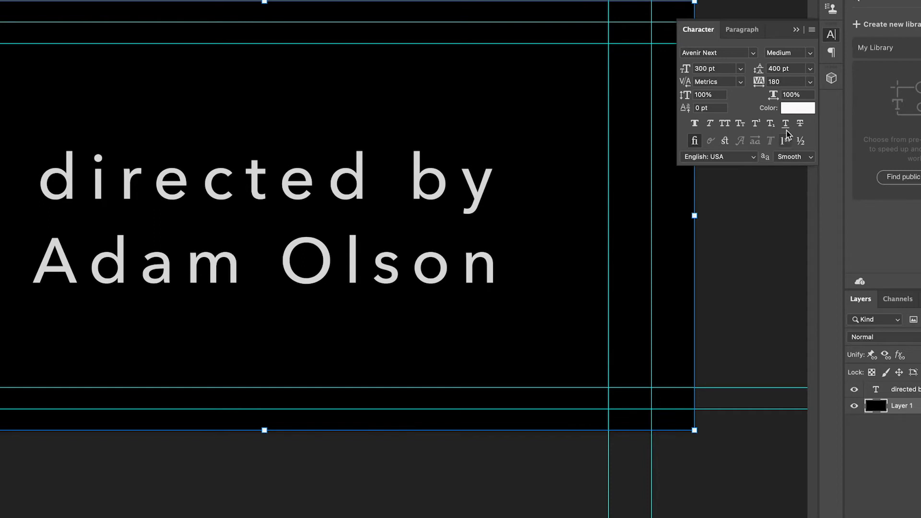
click(796, 109)
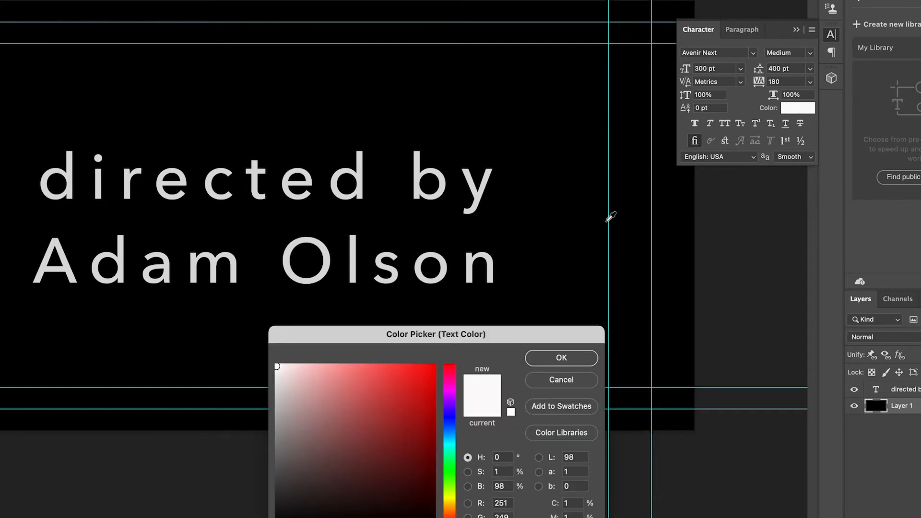
drag(275, 378, 276, 386)
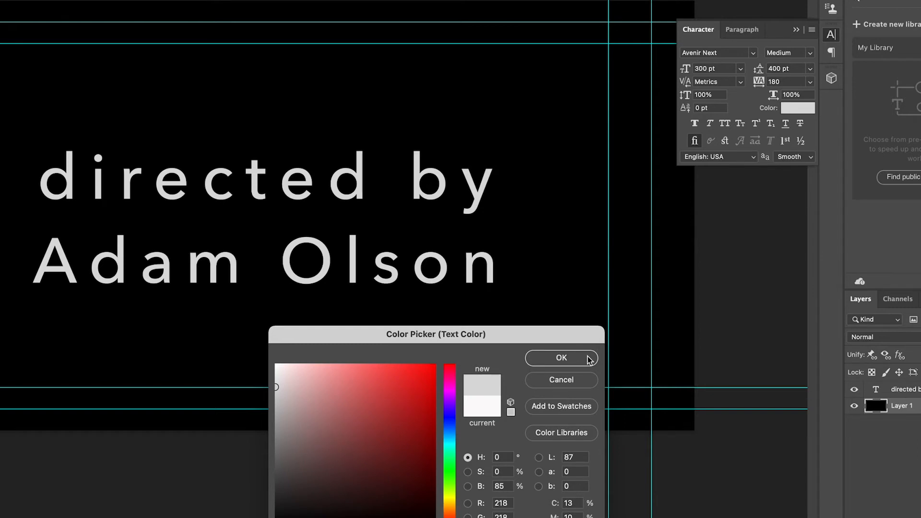
click(560, 359)
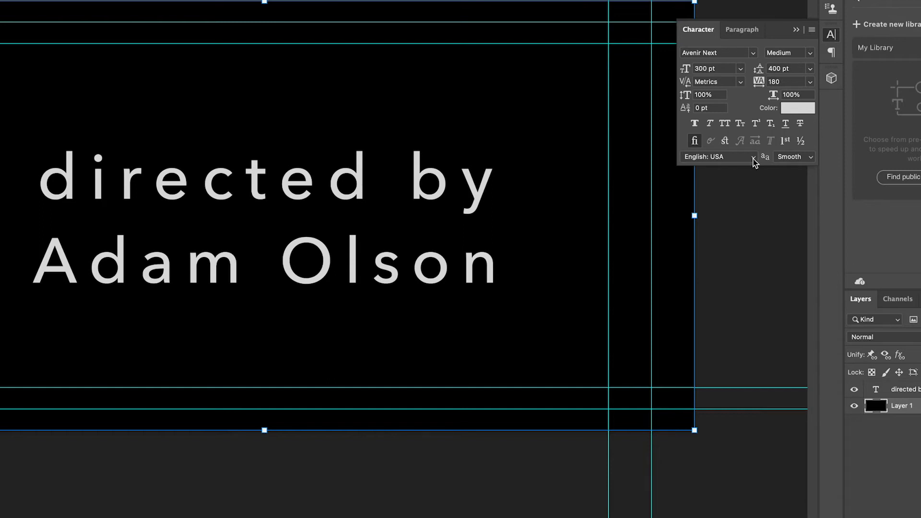
- Pick and fine-tune a deep red (R 182) as the text colour
click(810, 114)
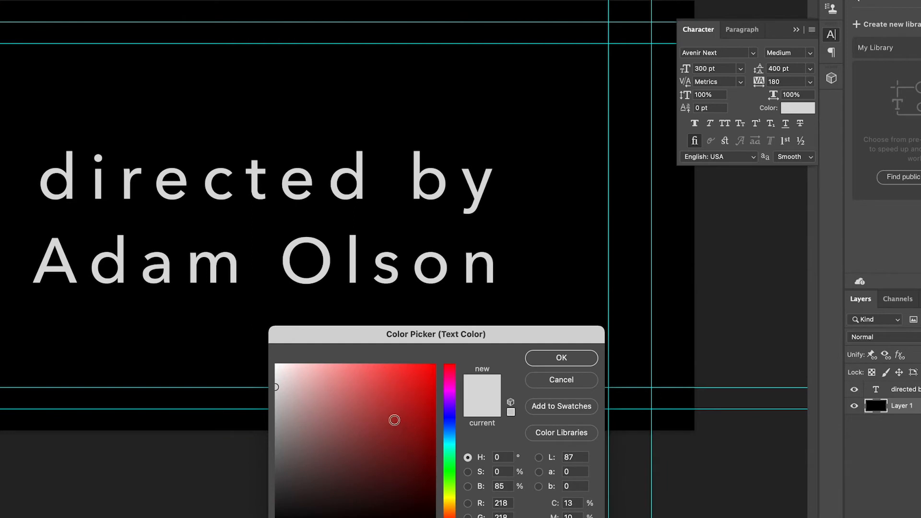
drag(394, 420, 453, 399)
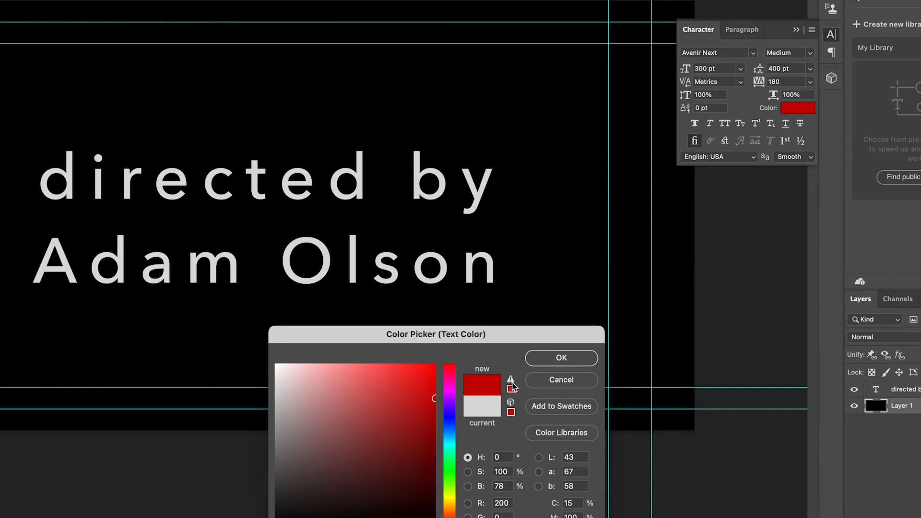
click(415, 401)
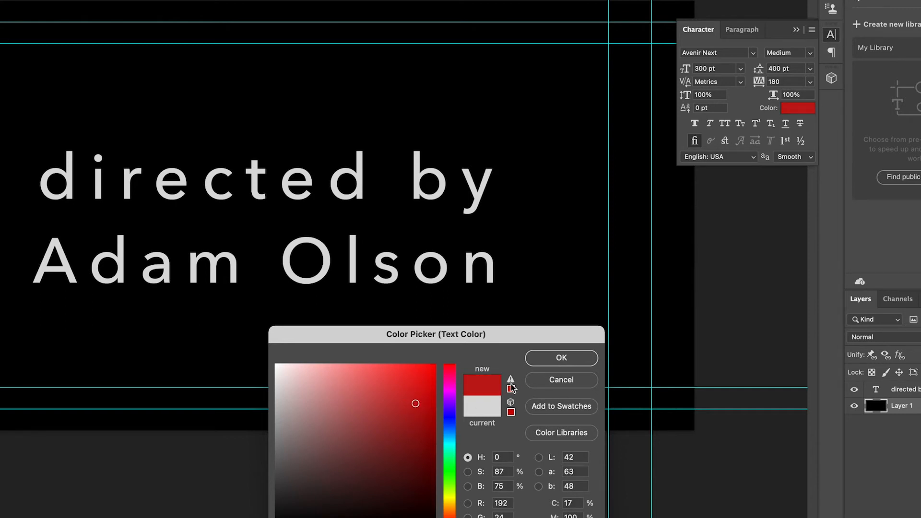
drag(411, 399, 409, 406)
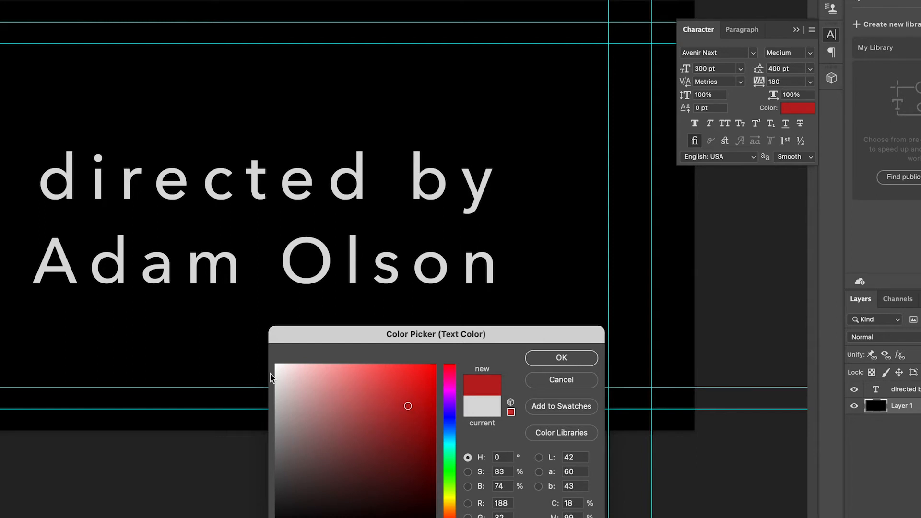
click(413, 407)
click(408, 409)
click(562, 358)
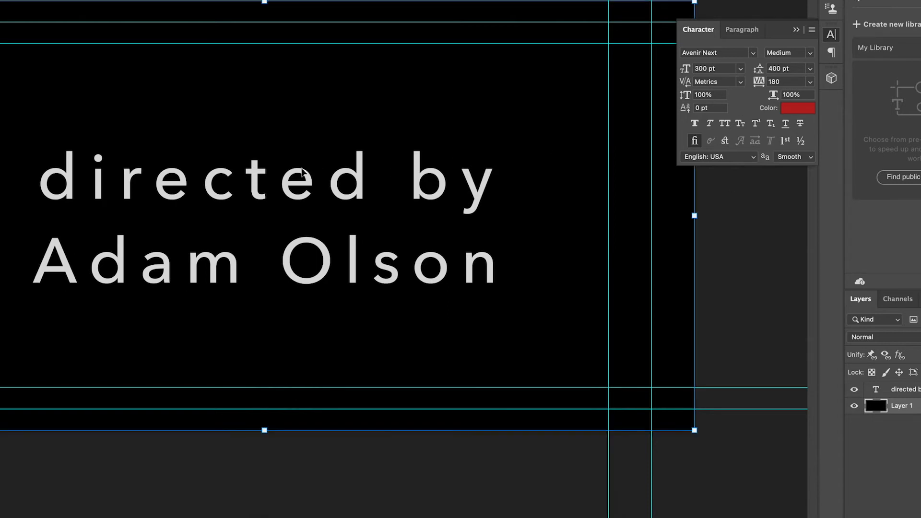
- Select all the credit text, apply deep red to it, and commit the edit
double_click(302, 172)
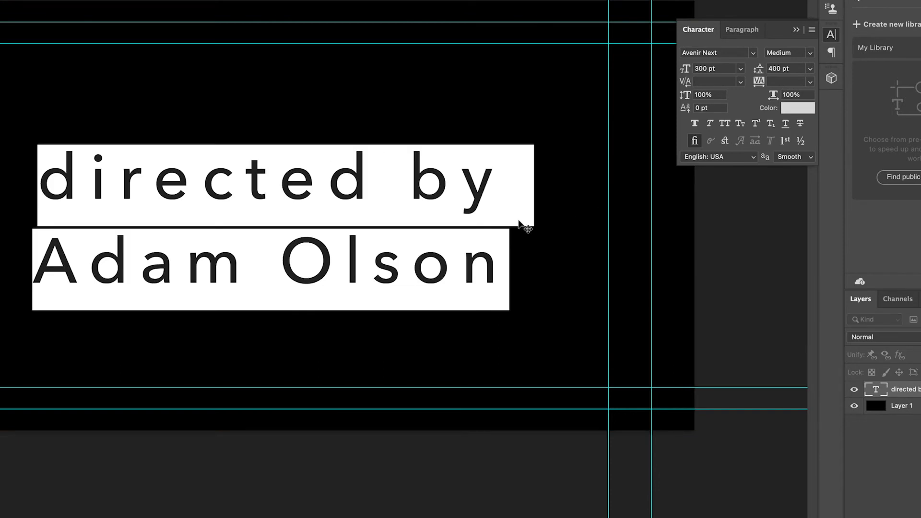
click(798, 109)
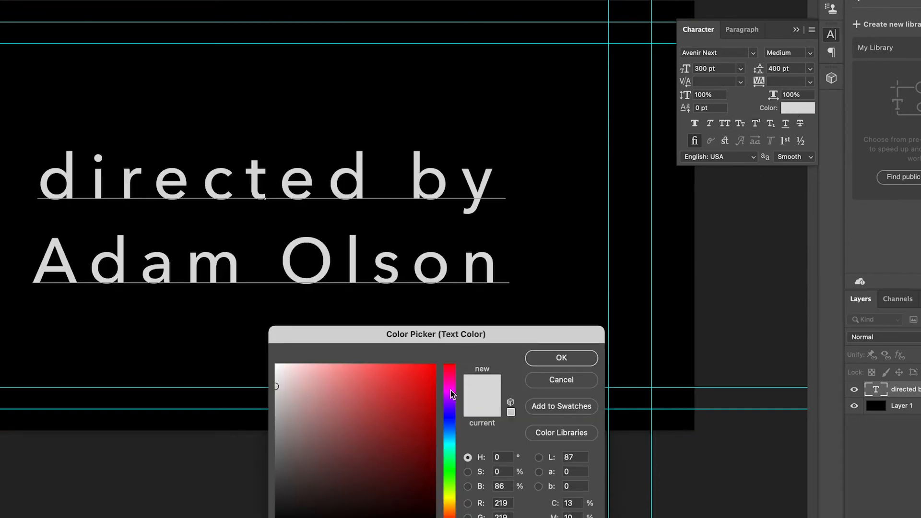
click(410, 396)
click(561, 361)
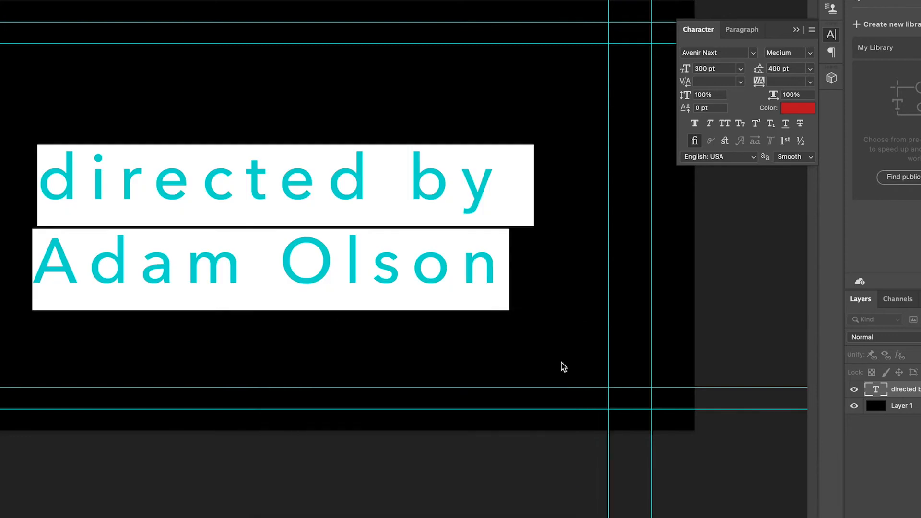
key(super+Return)
key(v)
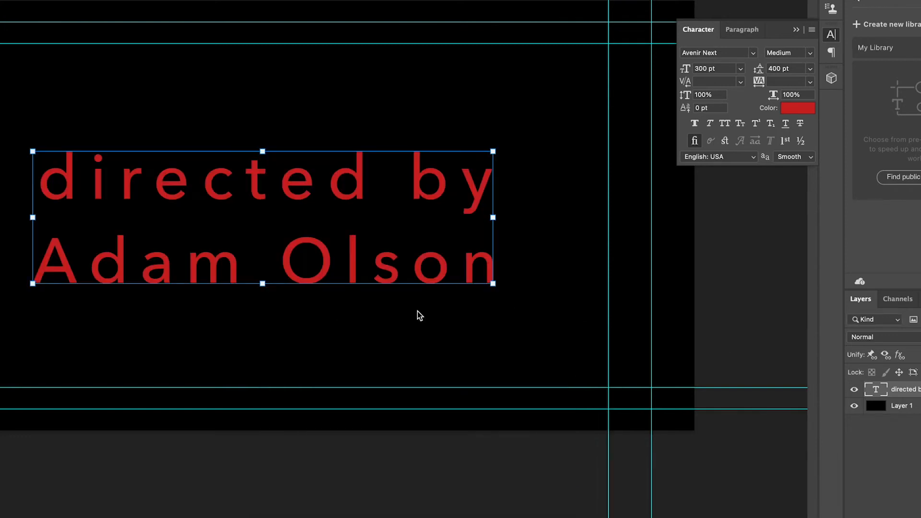
click(430, 335)
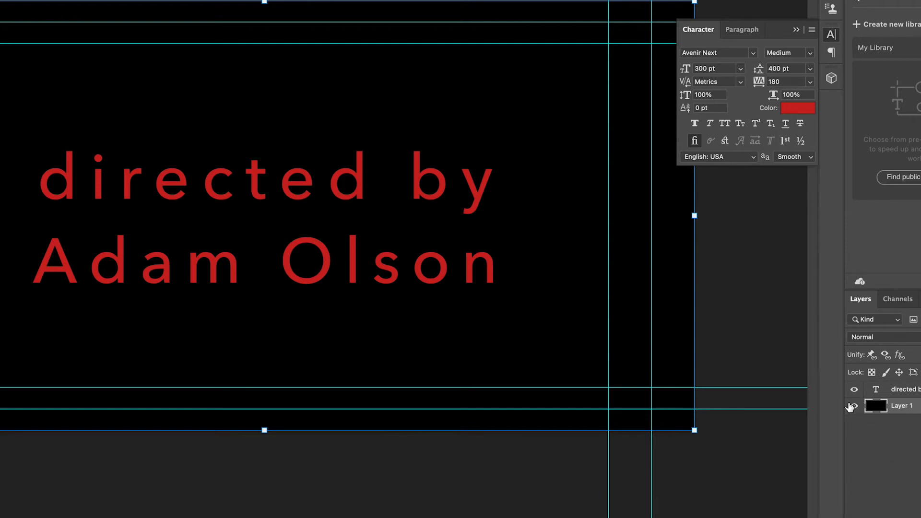
- Turn off visibility of Layer 1, the black background
click(853, 406)
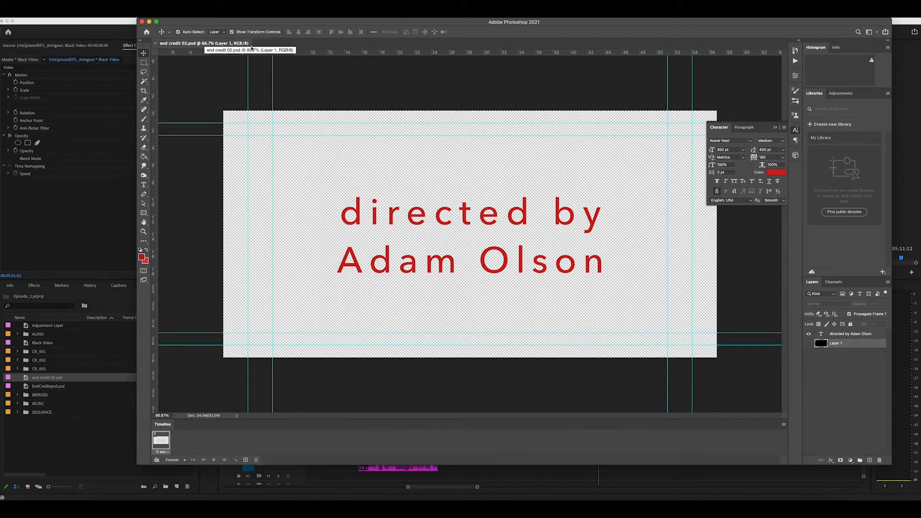
- Add end credit 02.psd to track V3 and slide it left so it sits just before EndCredits
click(72, 442)
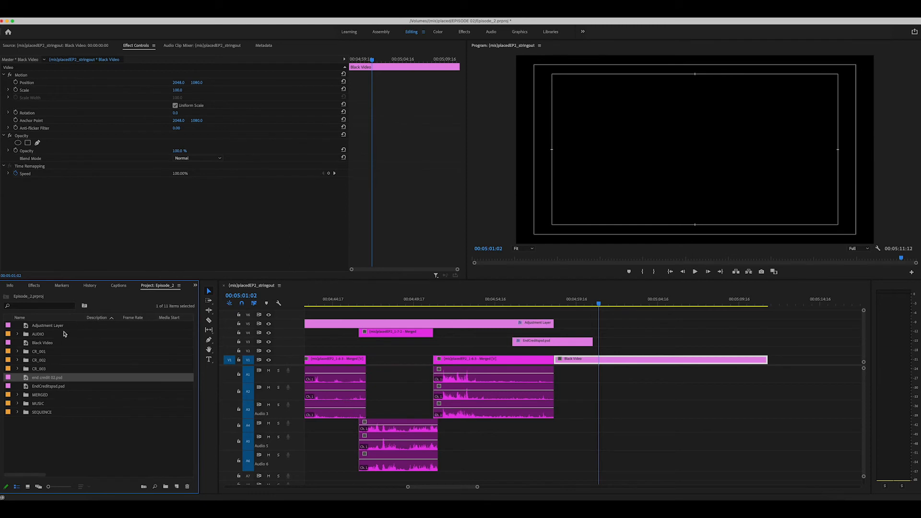
drag(27, 381, 598, 345)
drag(603, 302, 610, 302)
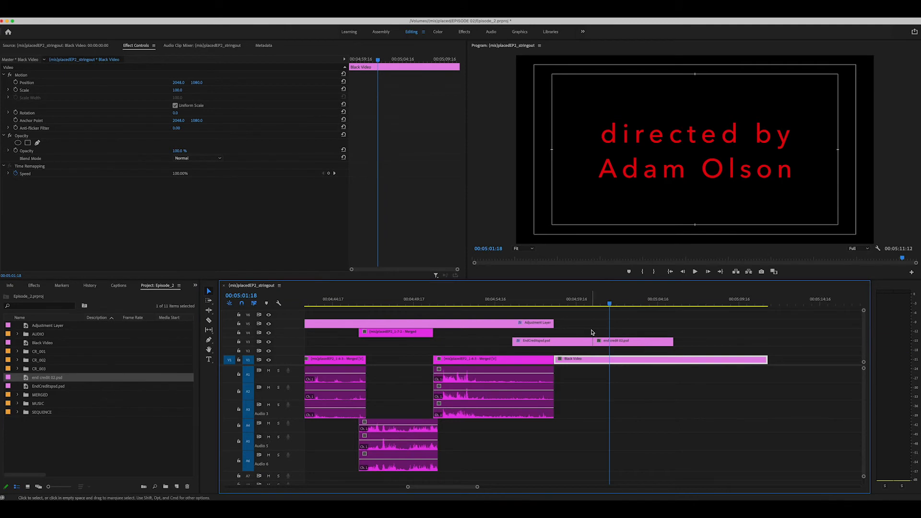
drag(623, 342, 461, 317)
- Scrub the playhead to check the credit's timing over the record-store footage, then select the clip
click(480, 302)
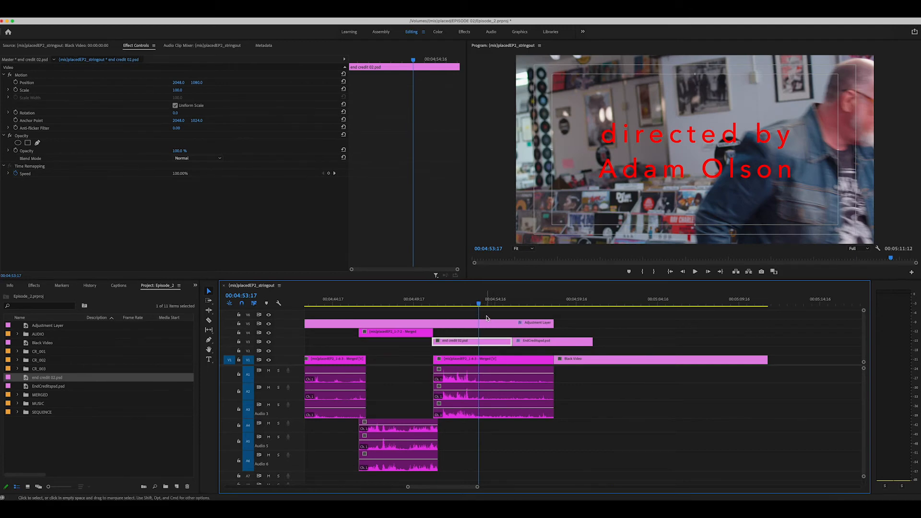
click(435, 305)
drag(435, 306, 469, 304)
mouse_move(476, 306)
mouse_down()
mouse_move(522, 305)
mouse_move(493, 305)
mouse_up()
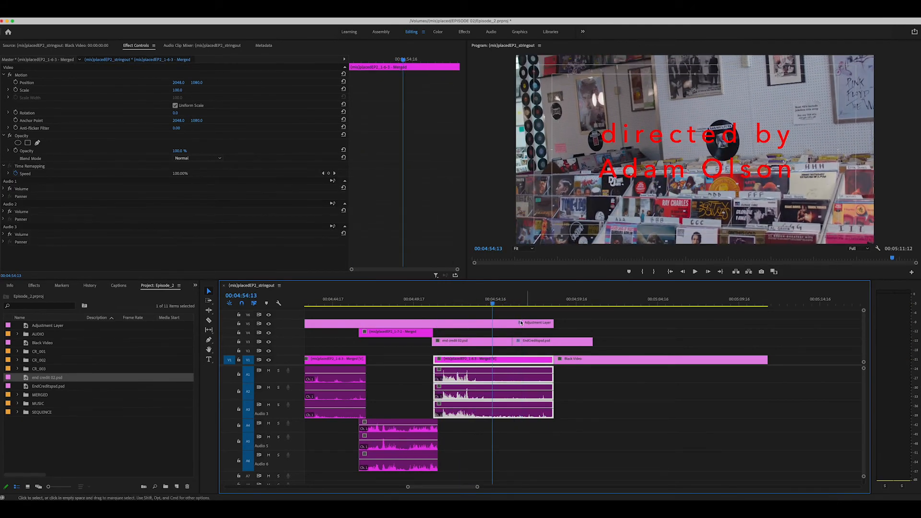
click(470, 346)
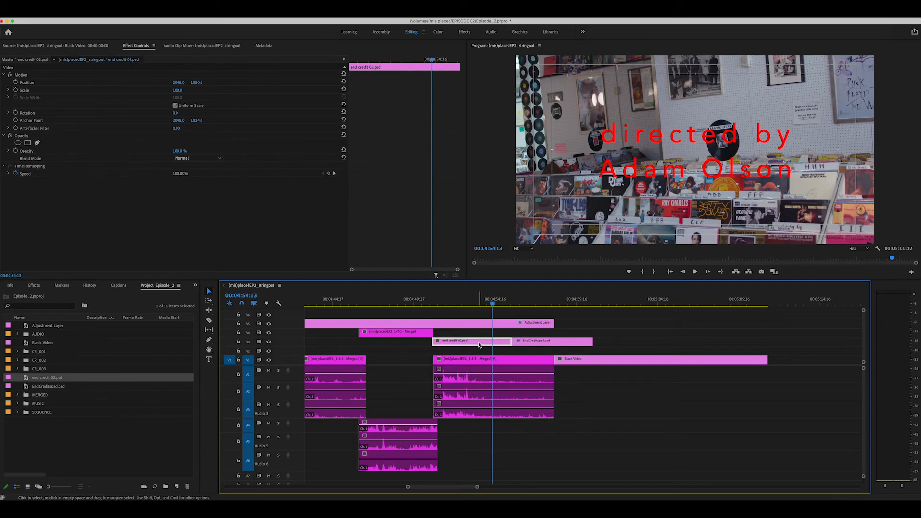
- Apply Gaussian Blur to the end credit 02.psd clip and select its 0.0 Blurriness value for editing
click(195, 286)
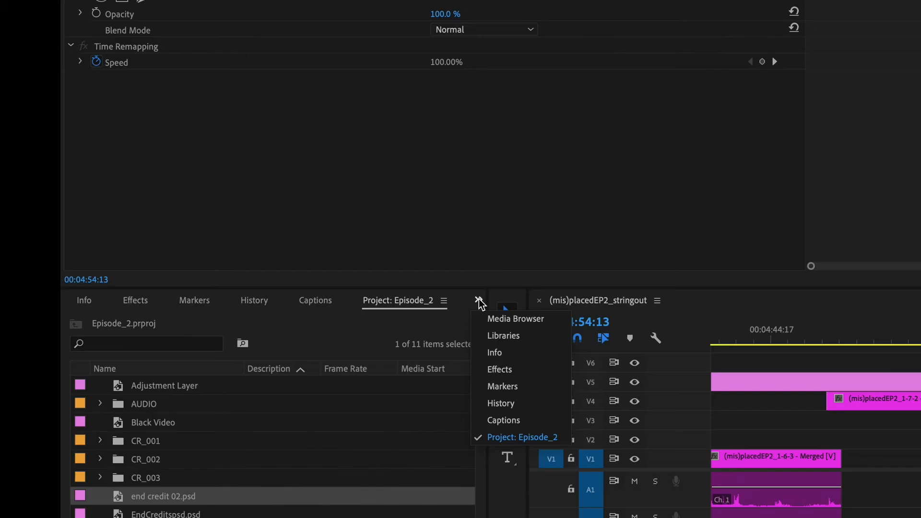
click(518, 368)
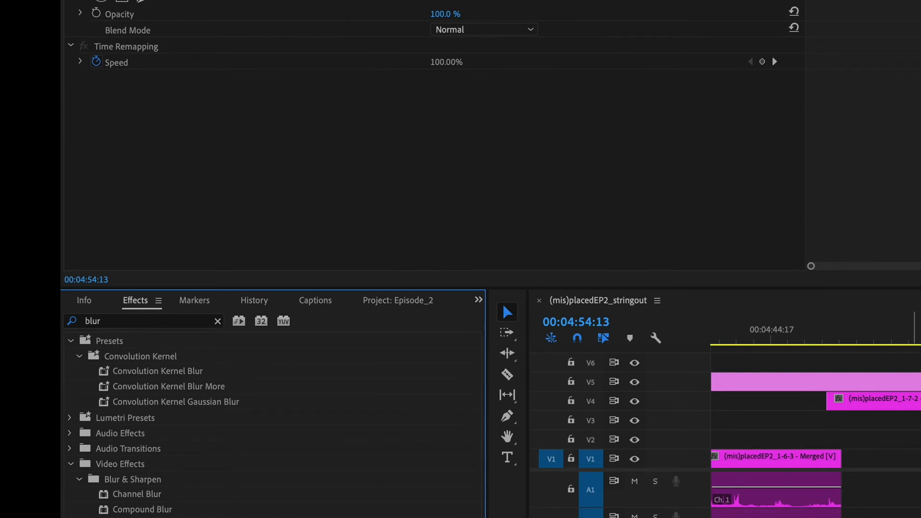
drag(137, 517, 911, 382)
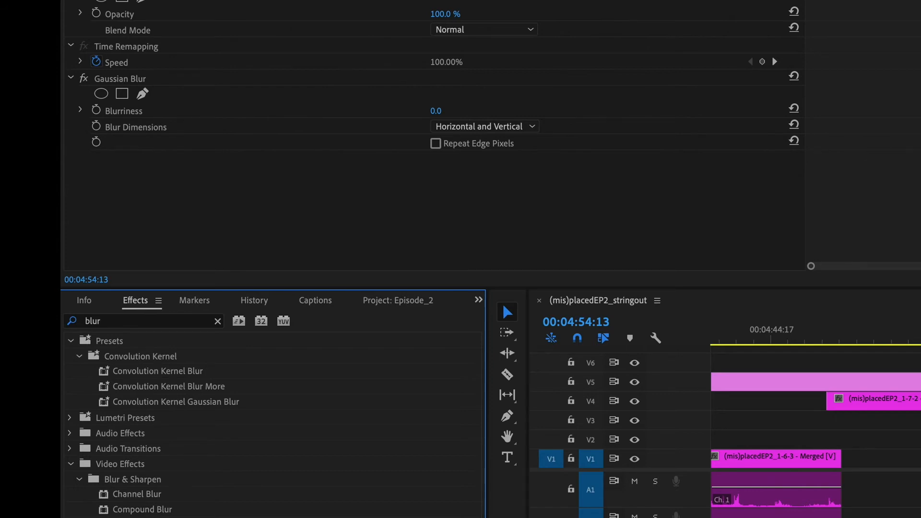
click(435, 111)
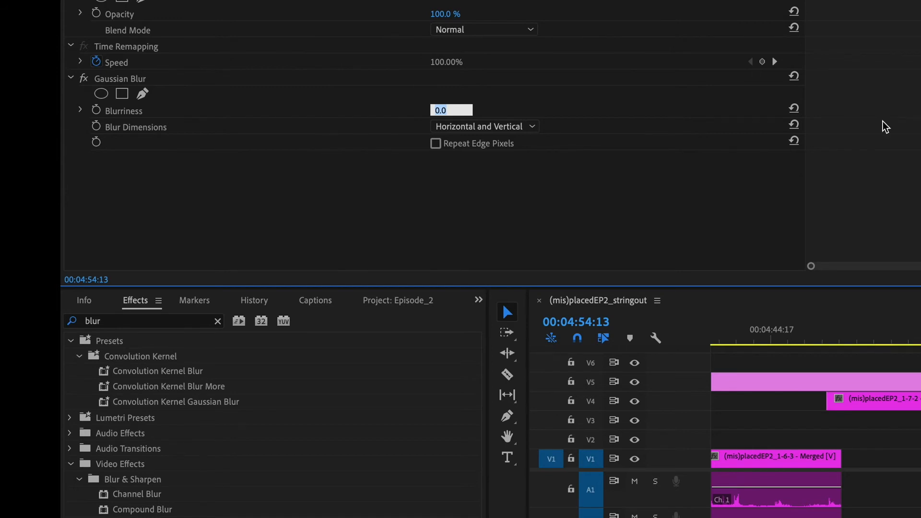
- Set Gaussian Blur Blurriness to 7 and view the Program Monitor at 100% to inspect the credit
text(7)
key(Return)
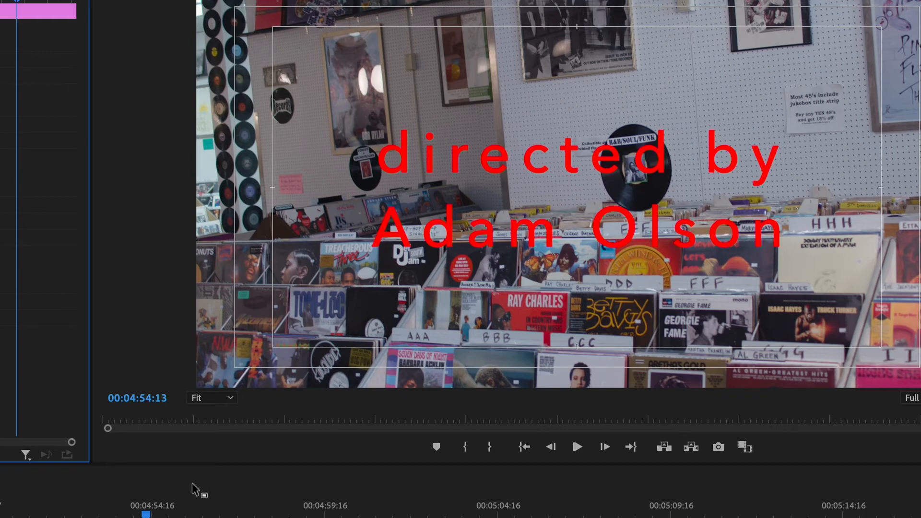
click(204, 399)
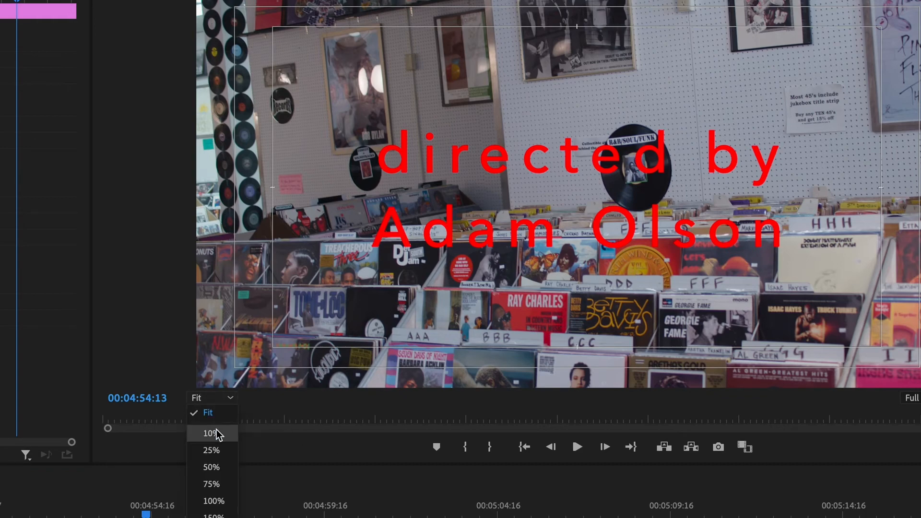
click(221, 502)
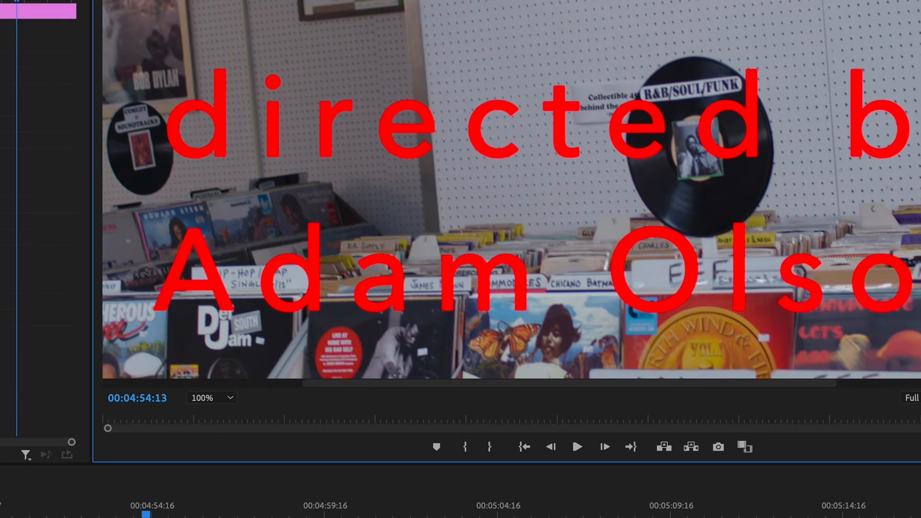
click(1, 231)
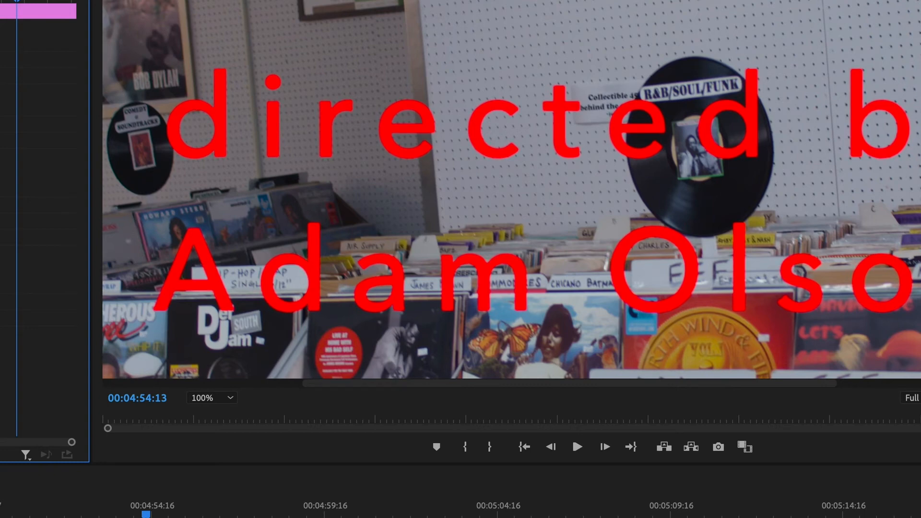
- Return the Program Monitor zoom to Fit and add a Drop Shadow to the credit clip
click(226, 401)
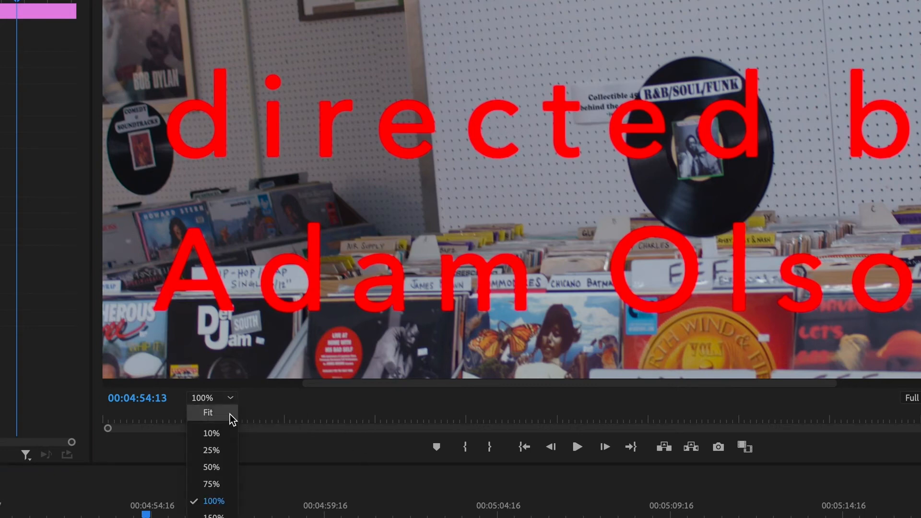
click(226, 413)
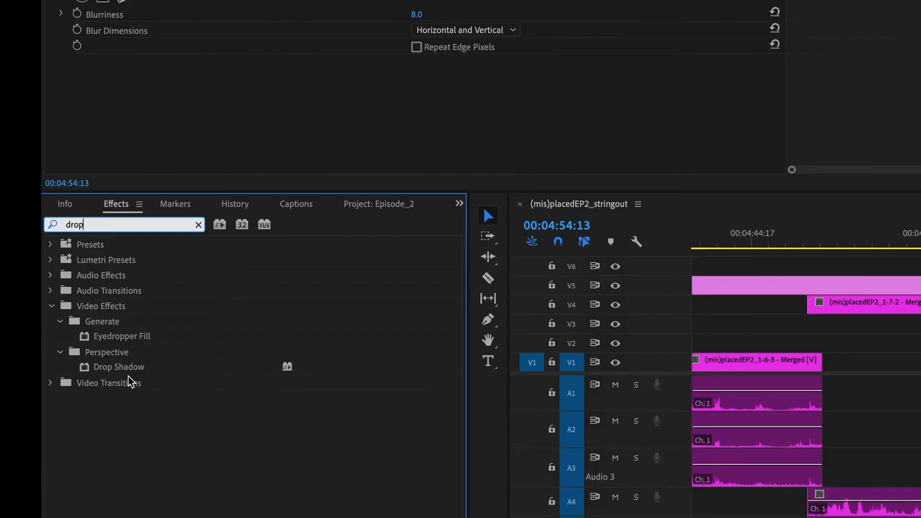
drag(117, 367, 243, 119)
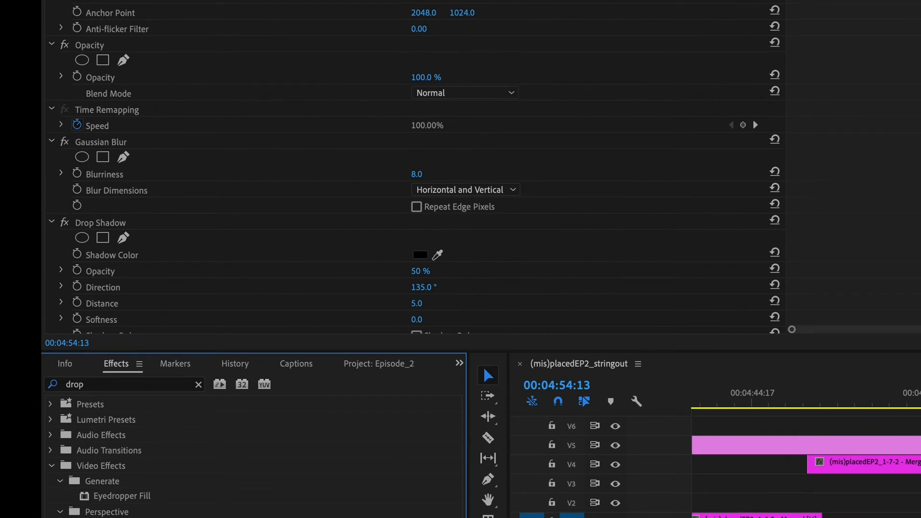
scroll(414, 192, down, 3)
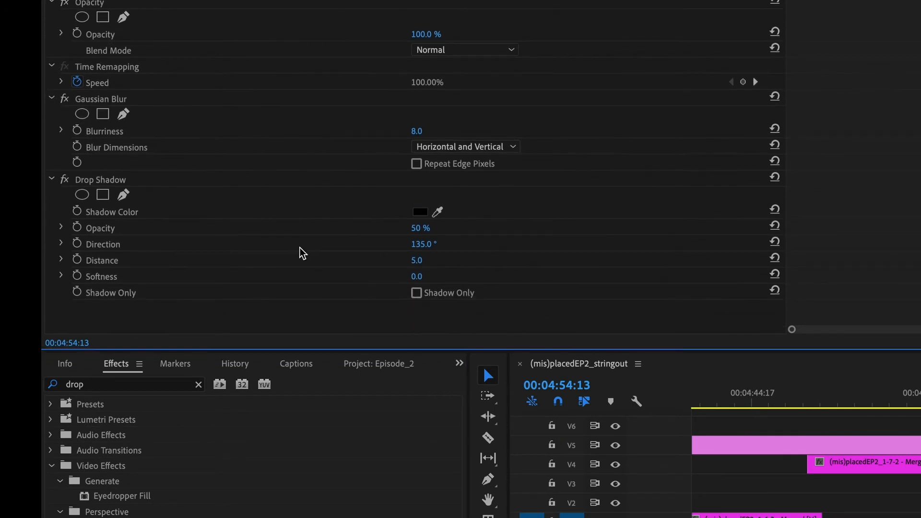
- Briefly preview Shadow Only, then set the shadow Softness to 5
click(416, 293)
click(417, 293)
click(417, 277)
text(5)
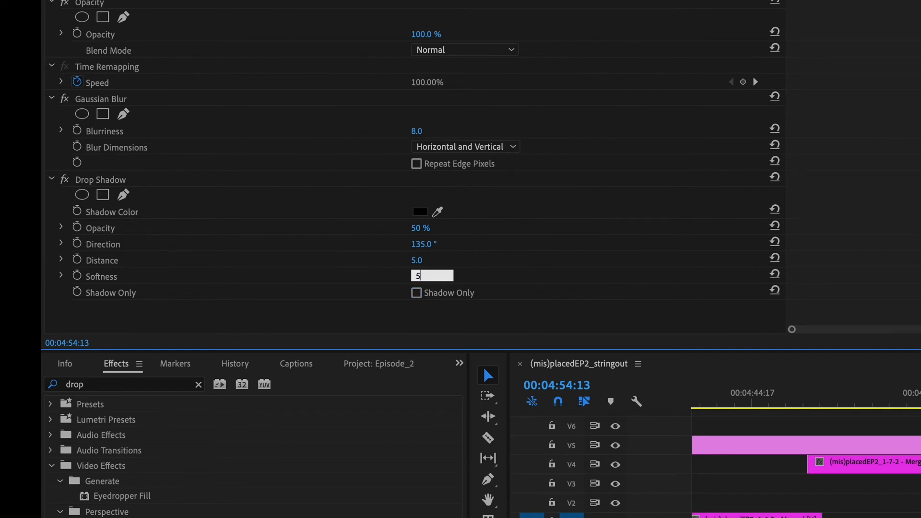
key(Return)
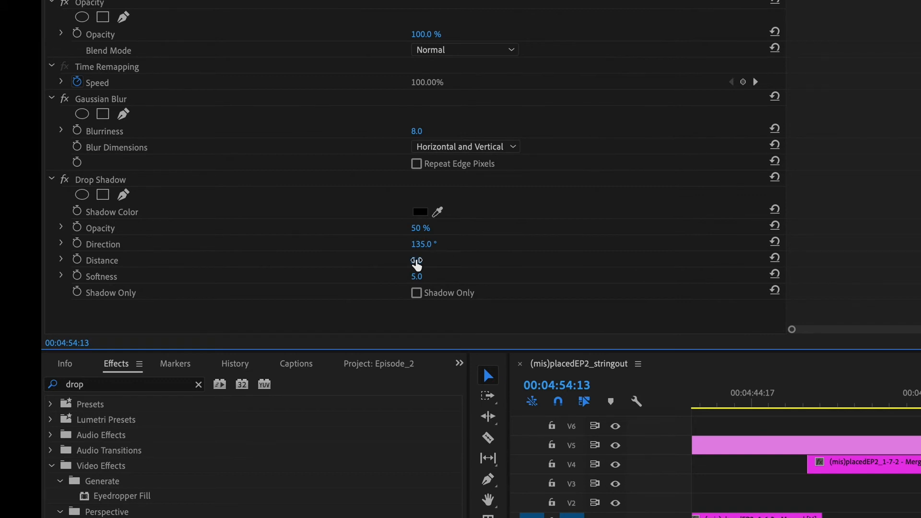
click(417, 262)
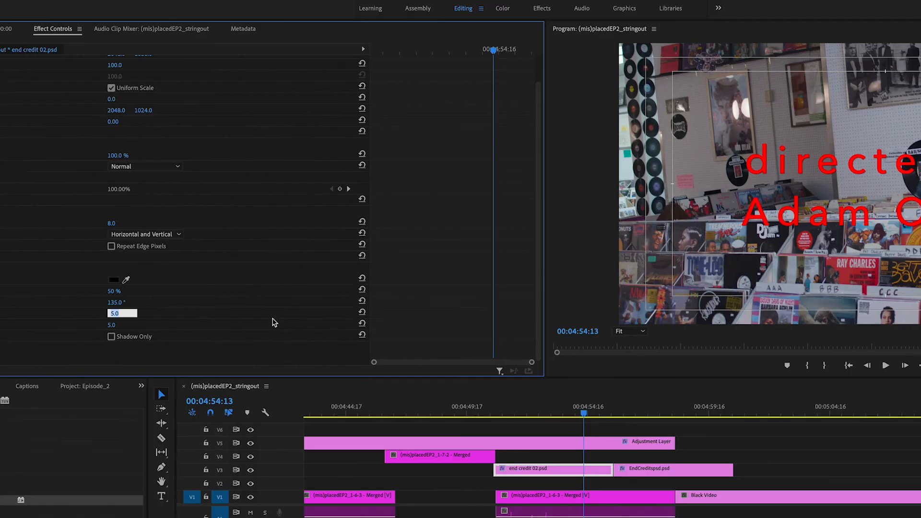
- Set the shadow Distance to 9 and change the Shadow Color to dark red
text(9)
key(Return)
click(114, 282)
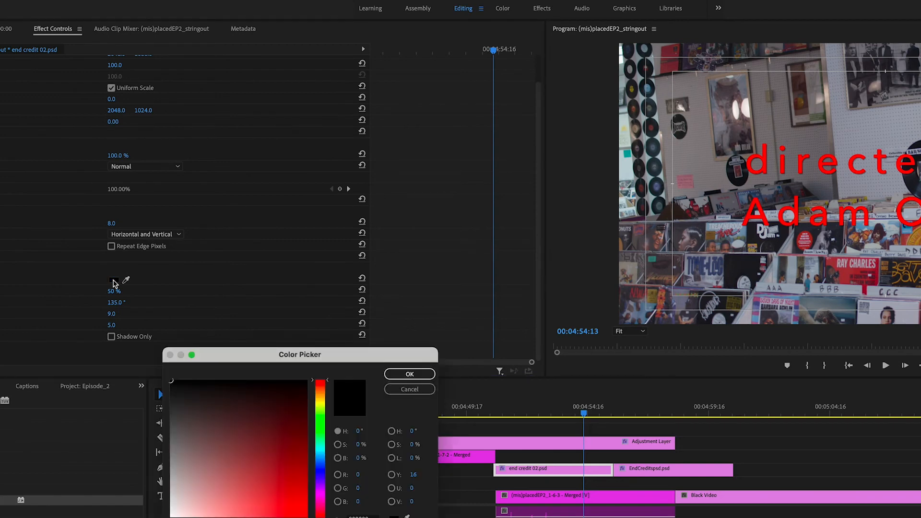
mouse_move(195, 388)
mouse_down()
mouse_move(171, 392)
mouse_move(272, 402)
mouse_up()
click(409, 374)
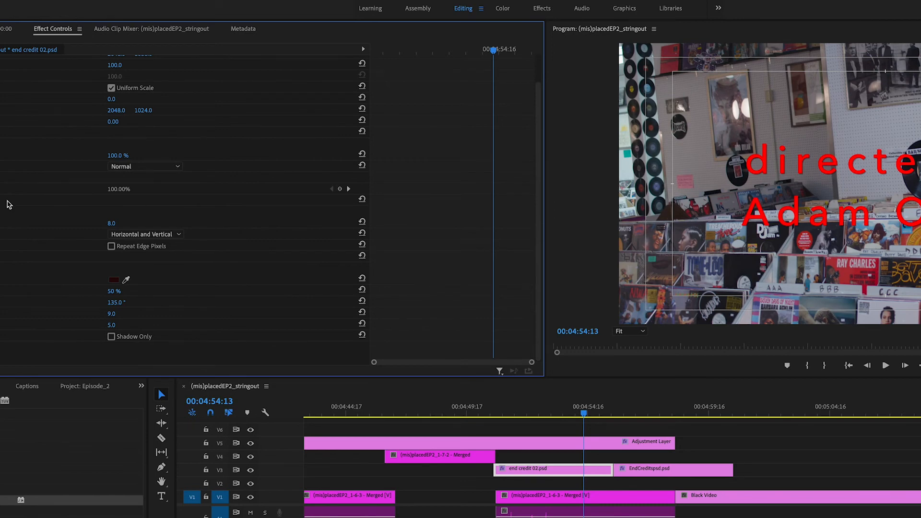
- Move Drop Shadow above Gaussian Blur in the effect stack and play back the credit
drag(2, 200, 2, 341)
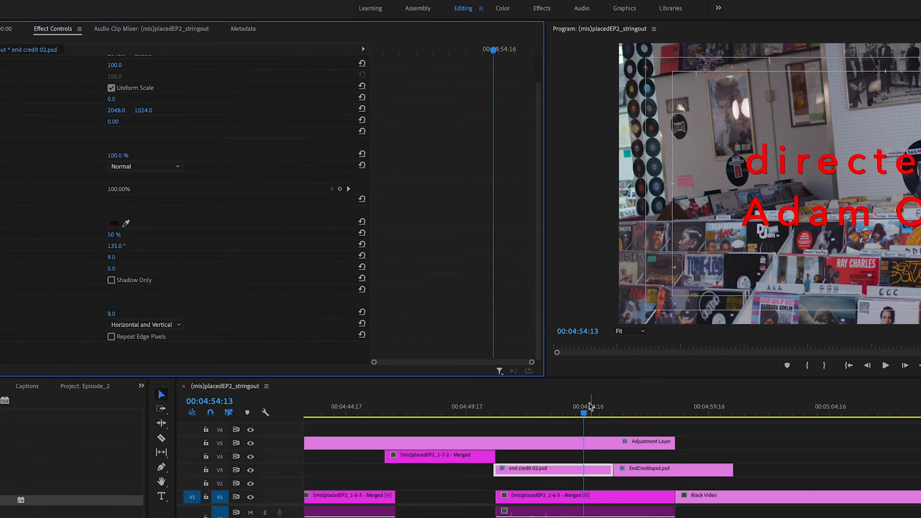
drag(578, 416, 557, 426)
key(space)
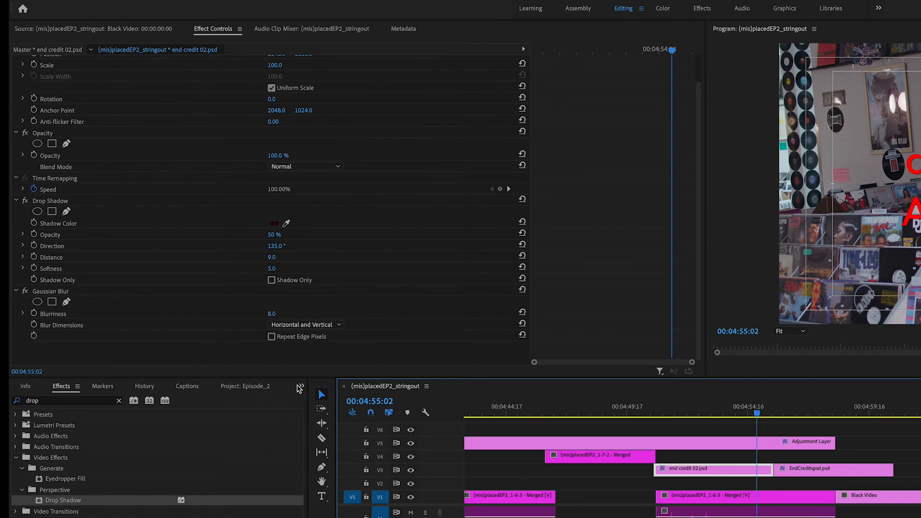
click(299, 388)
click(93, 426)
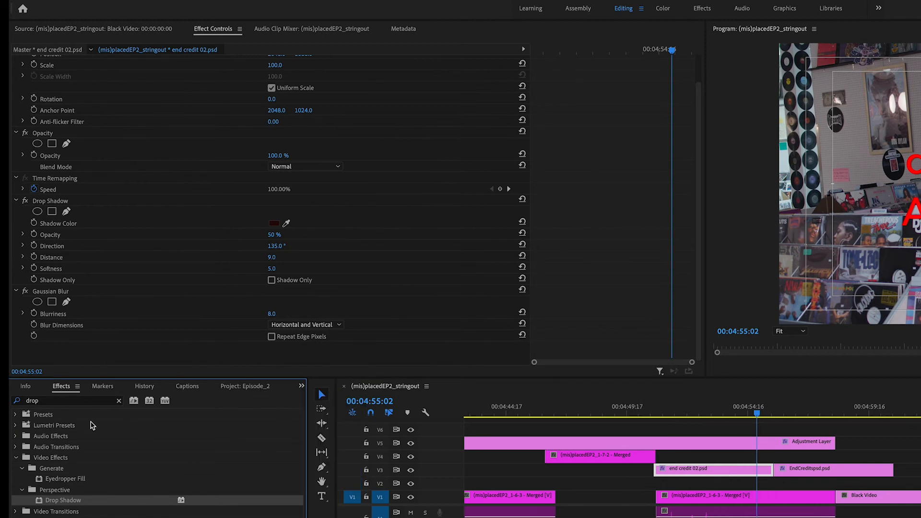
click(118, 401)
click(15, 458)
click(15, 458)
click(15, 468)
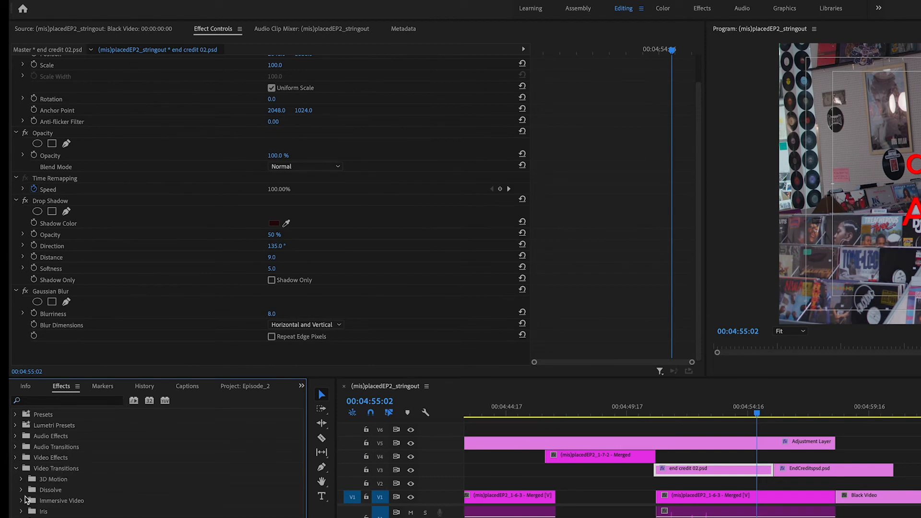
click(21, 489)
drag(42, 510, 665, 471)
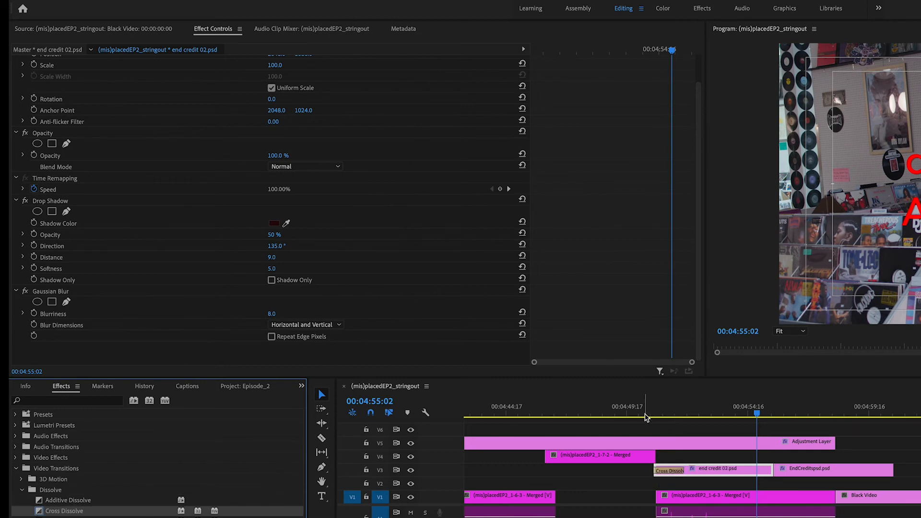
click(646, 417)
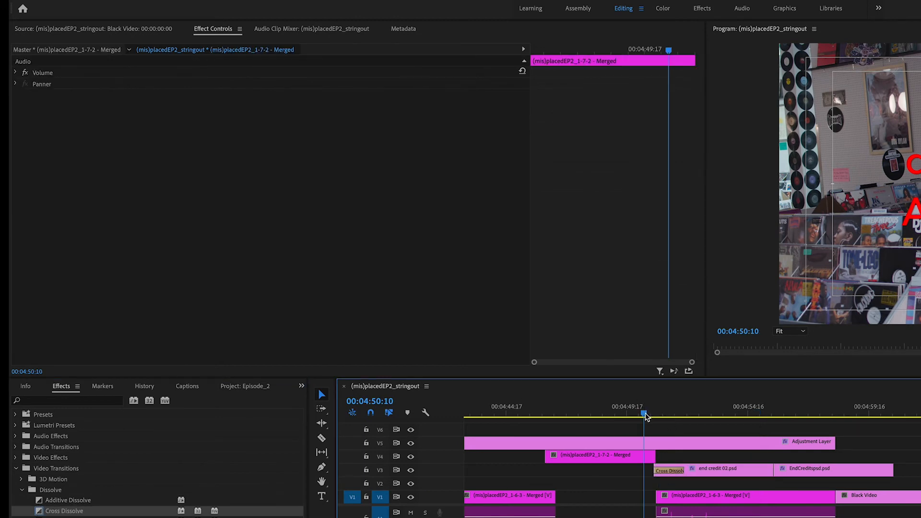
key(space)
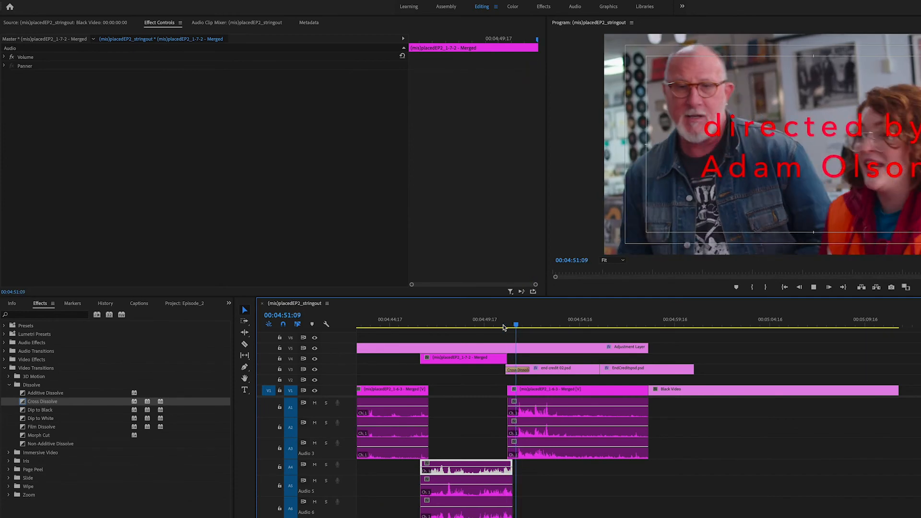
key(space)
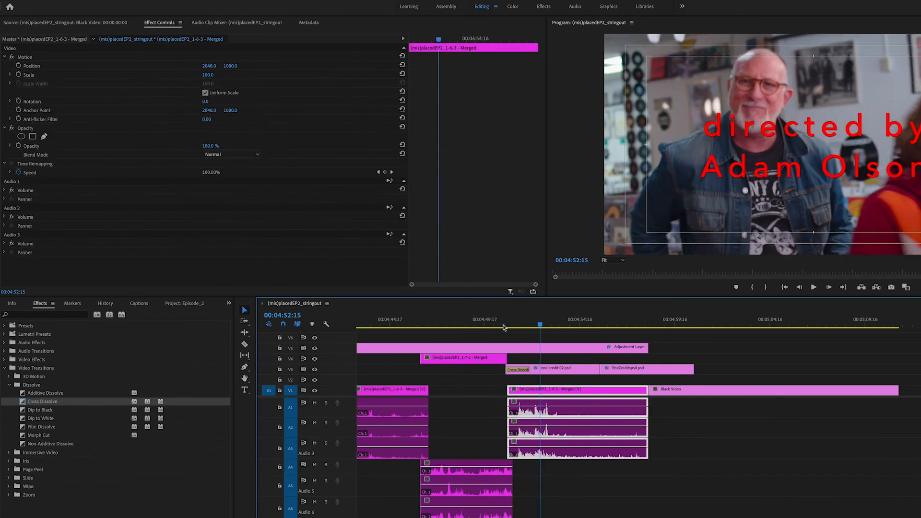
click(521, 371)
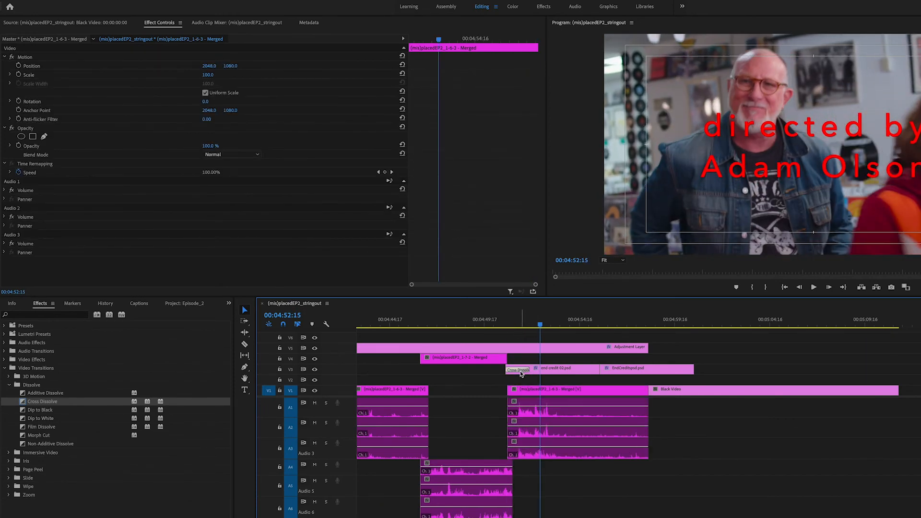
key(Delete)
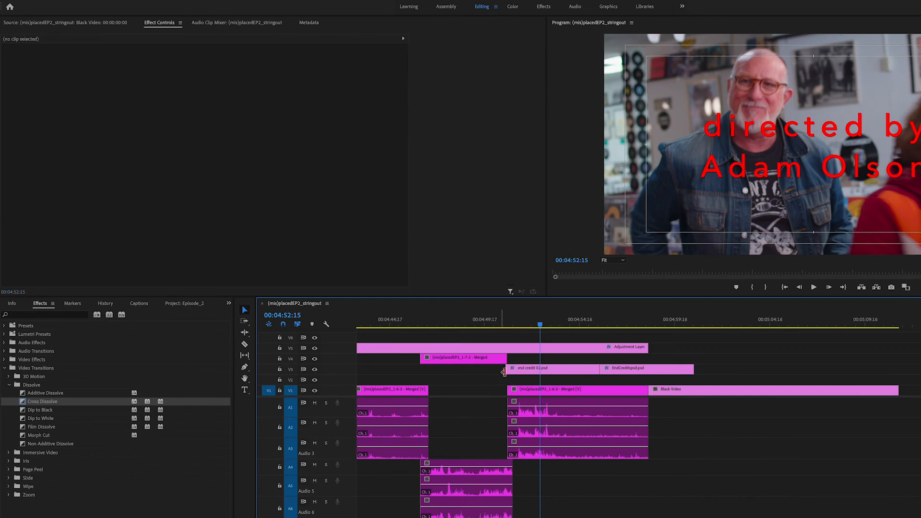
click(532, 372)
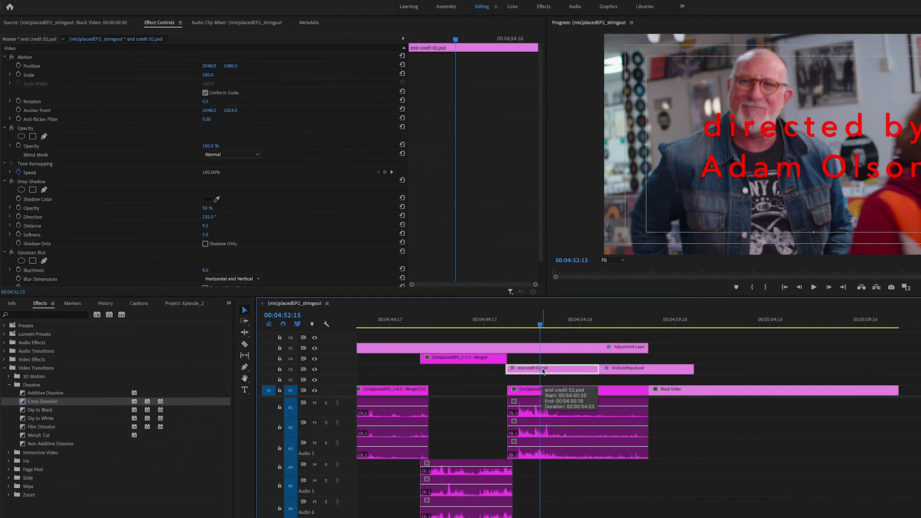
- Preview the credit and turn on Blurriness keyframing, adding a keyframe later in the clip
drag(541, 328, 506, 338)
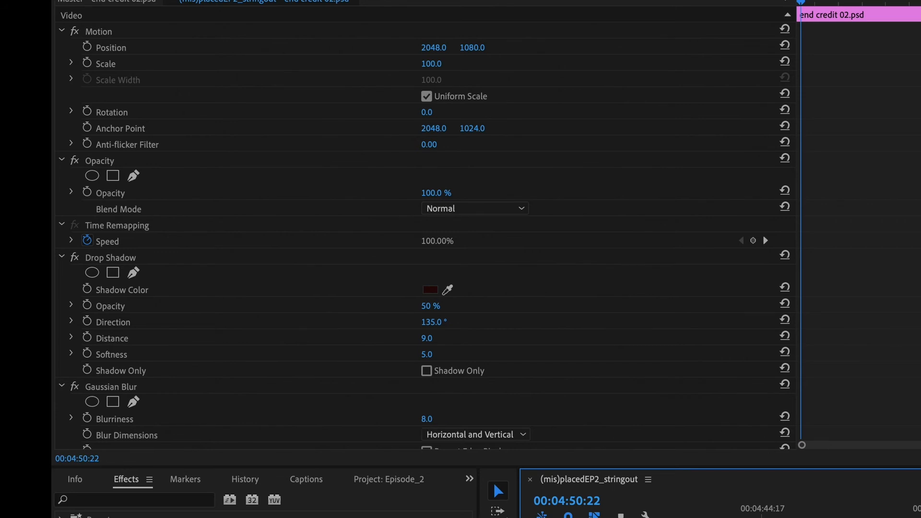
key(space)
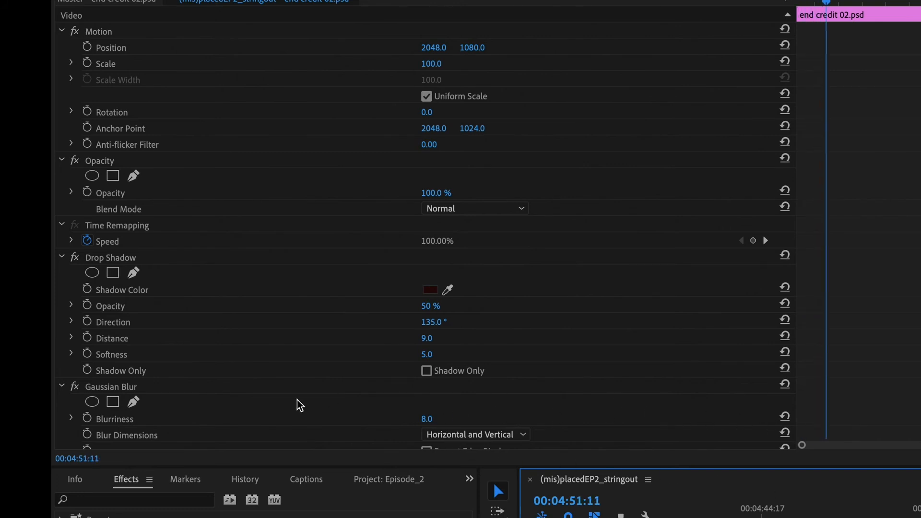
click(88, 420)
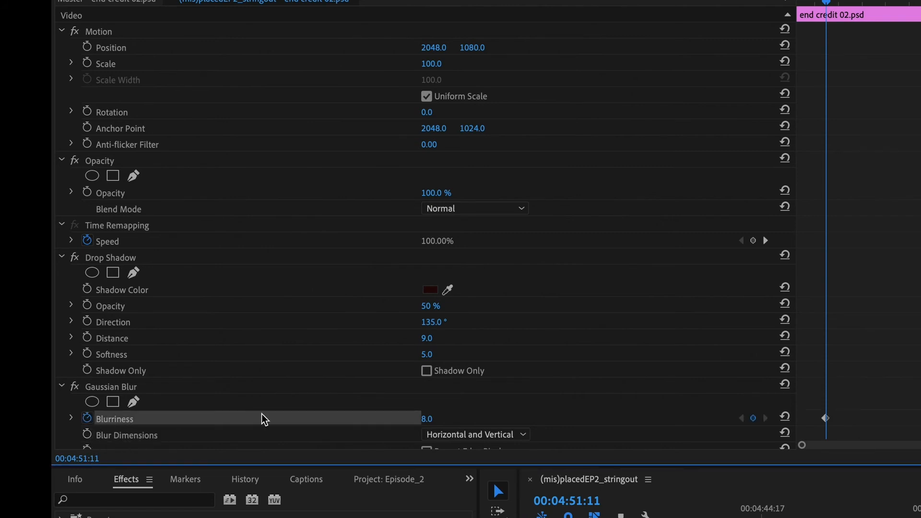
scroll(427, 432, down, 2)
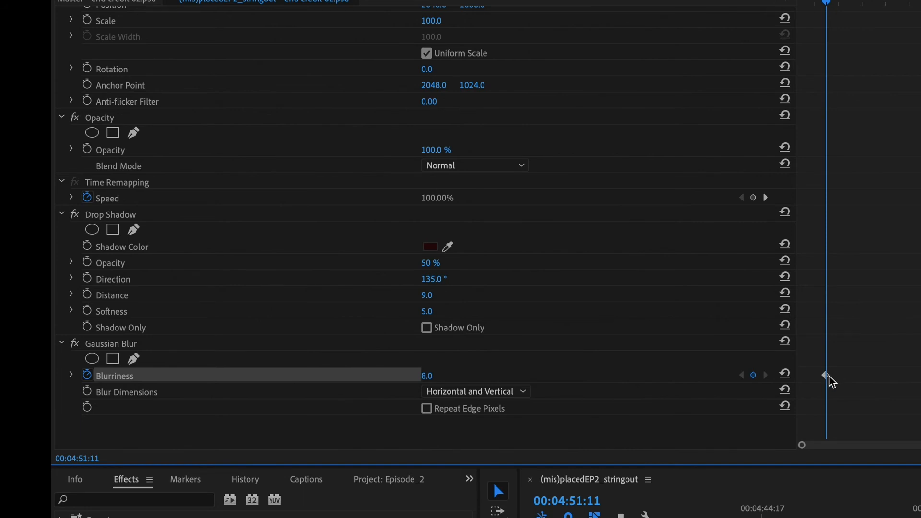
drag(918, 509, 920, 509)
click(753, 375)
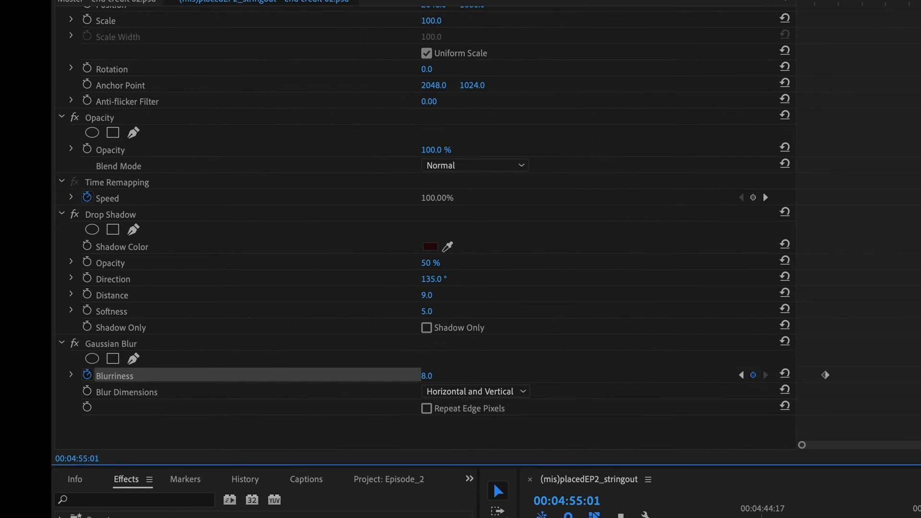
drag(920, 509, 920, 509)
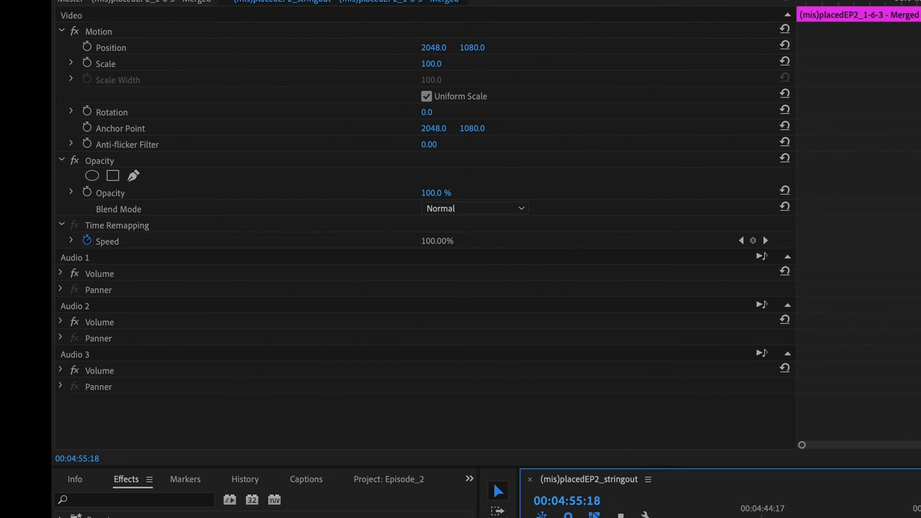
click(912, 514)
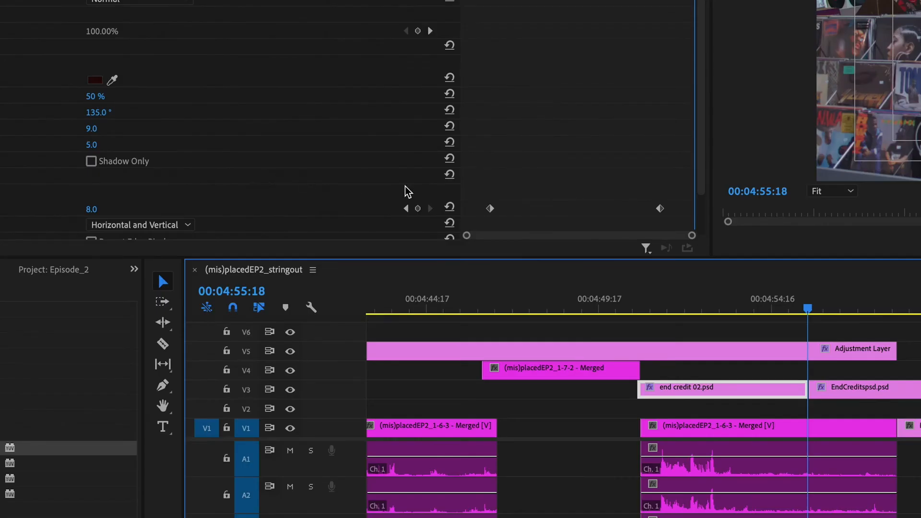
- Keyframe the blur sharp at 04:55:18 and raise Blurriness to about 59 at 04:50:22
click(417, 208)
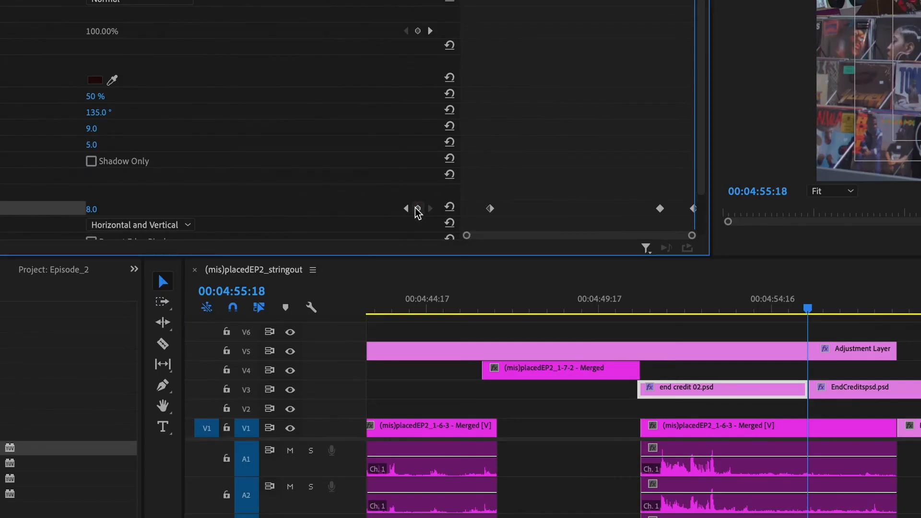
drag(660, 299, 643, 318)
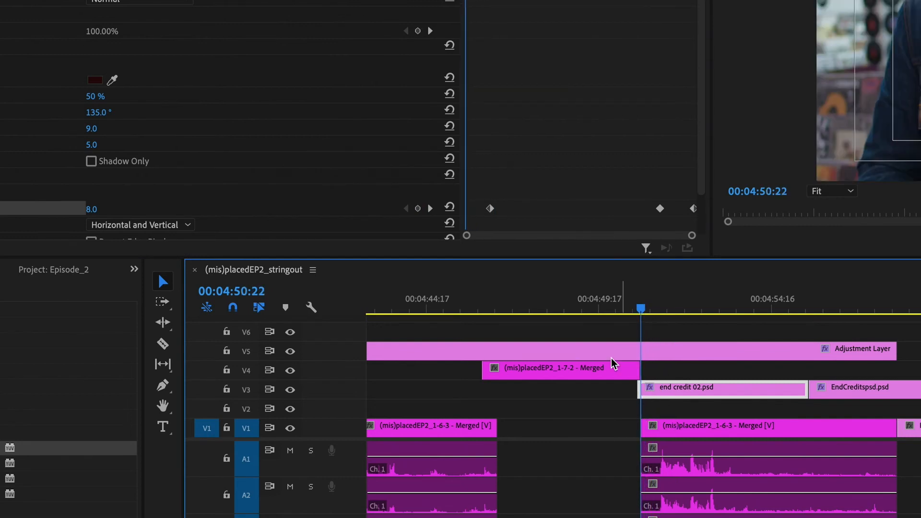
key(Left)
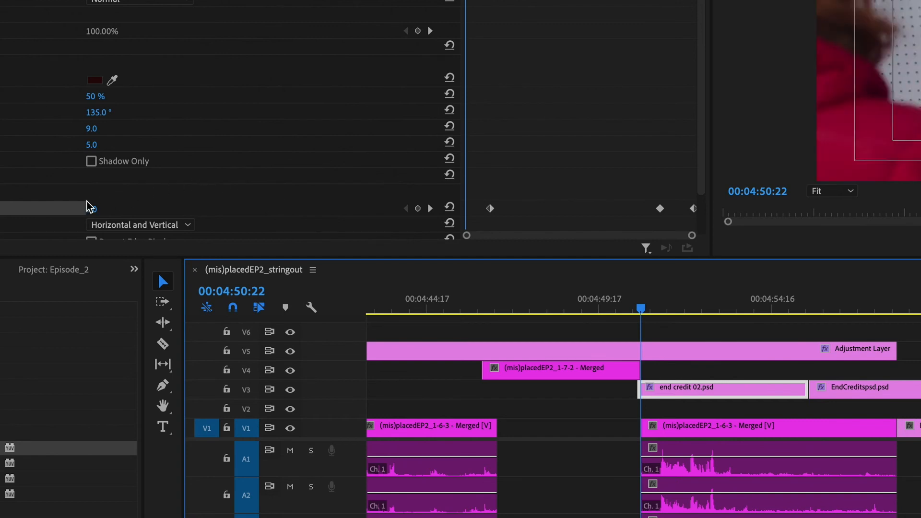
key(Right)
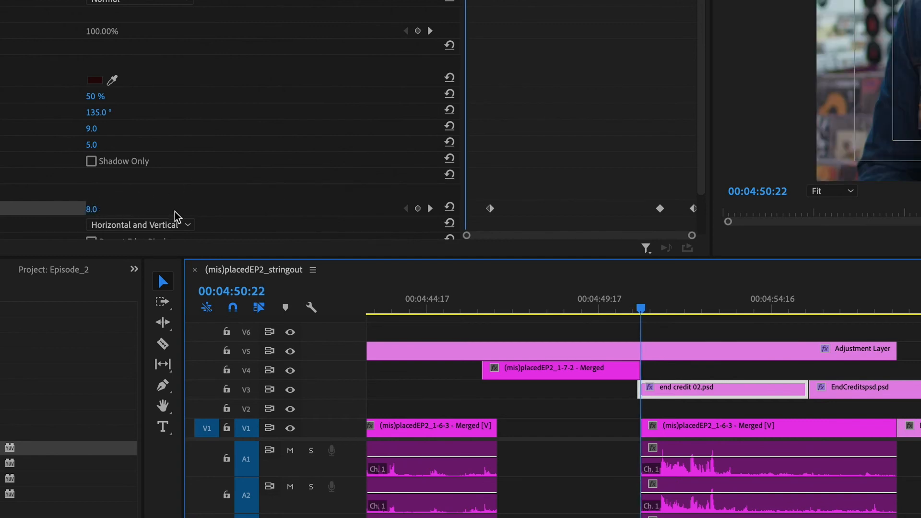
click(418, 211)
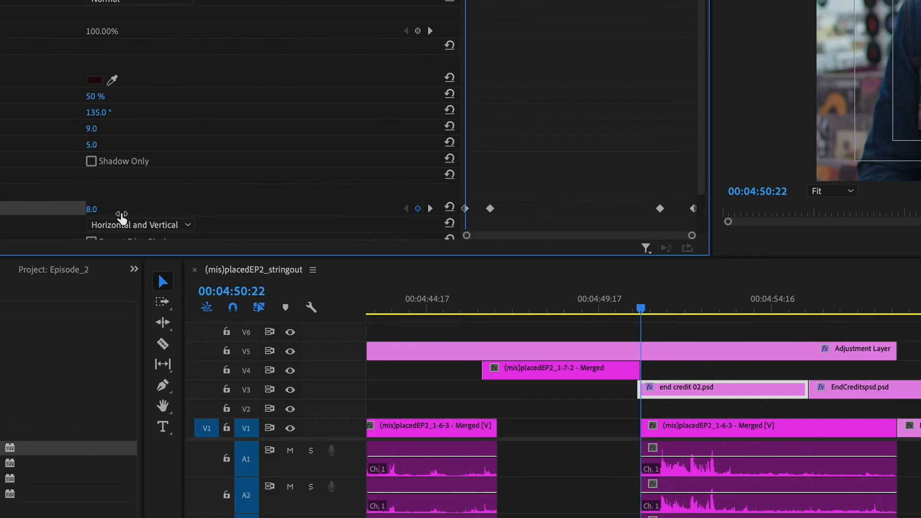
drag(89, 211, 122, 210)
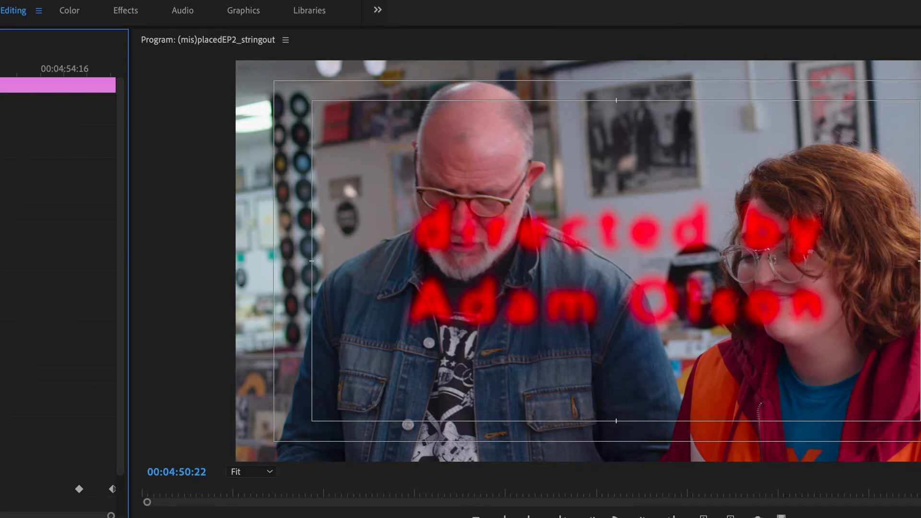
key(space)
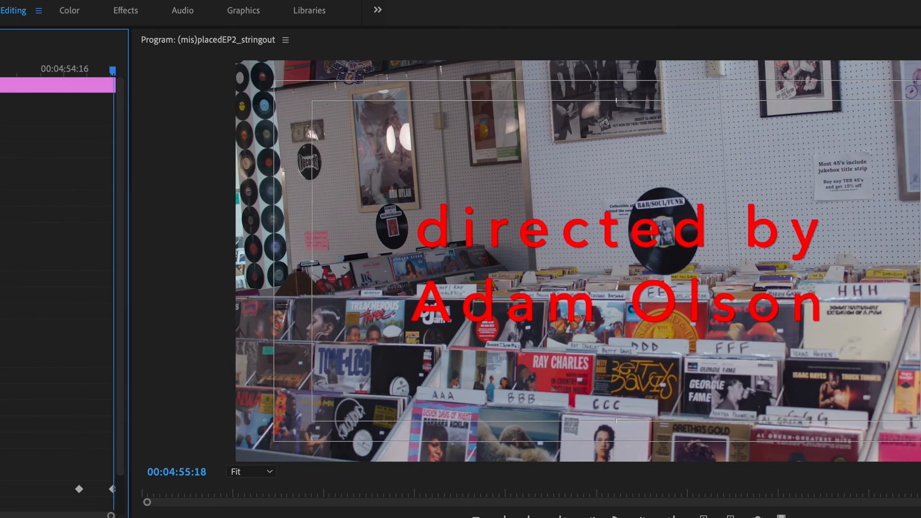
key(Return)
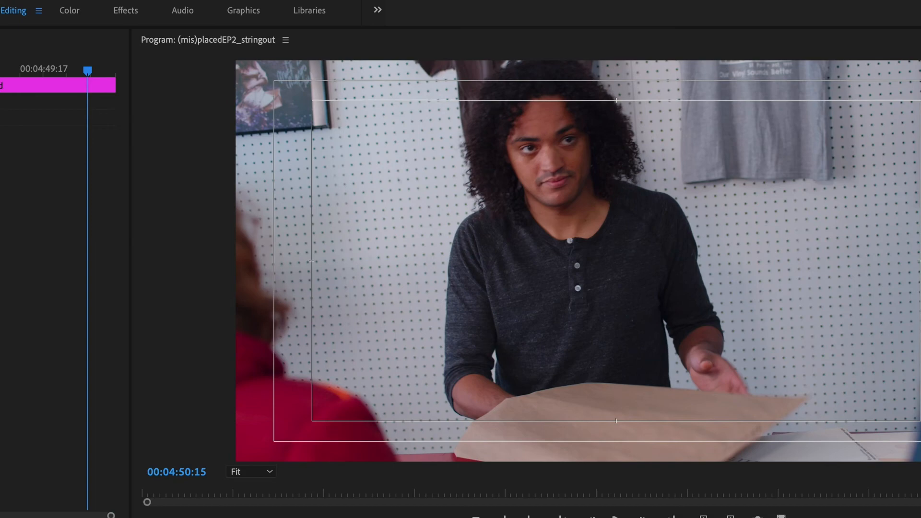
key(space)
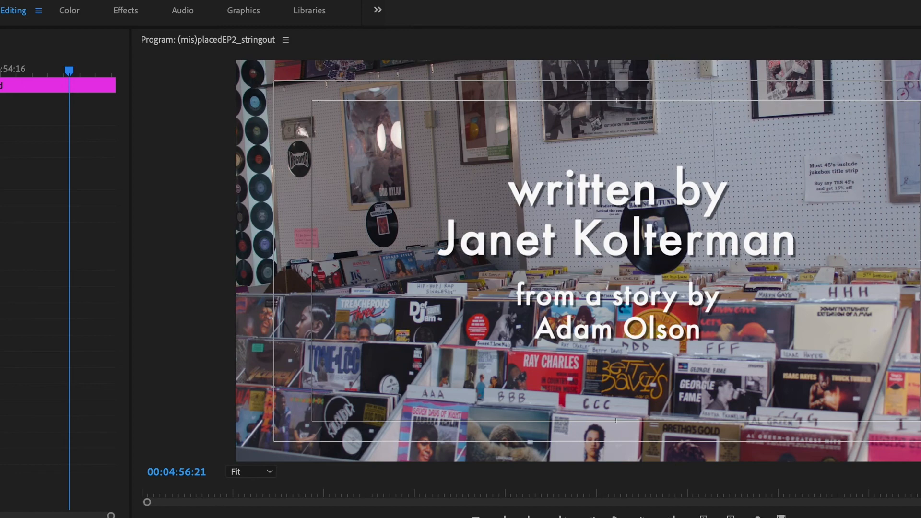
key(Delete)
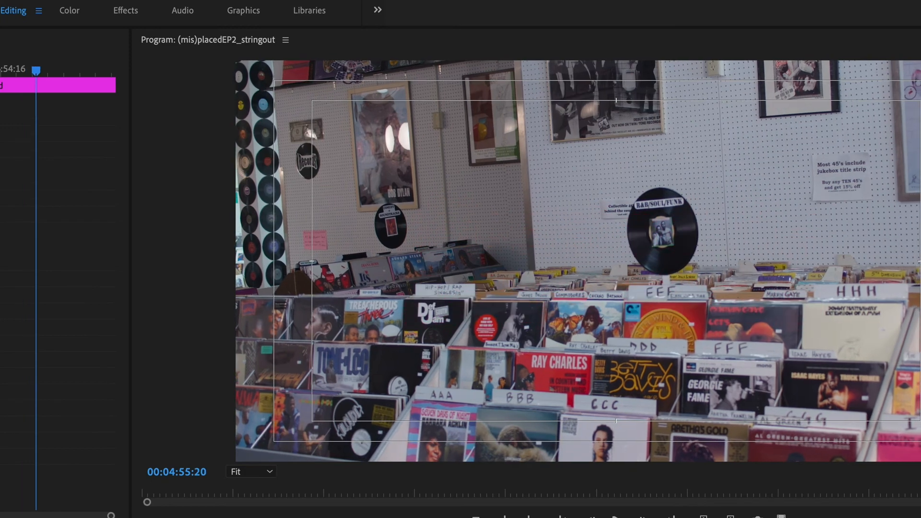
key(Right)
key(Right)
key(Right)
key(Left)
key(Left)
key(Left)
key(Left)
key(Left)
key(Left)
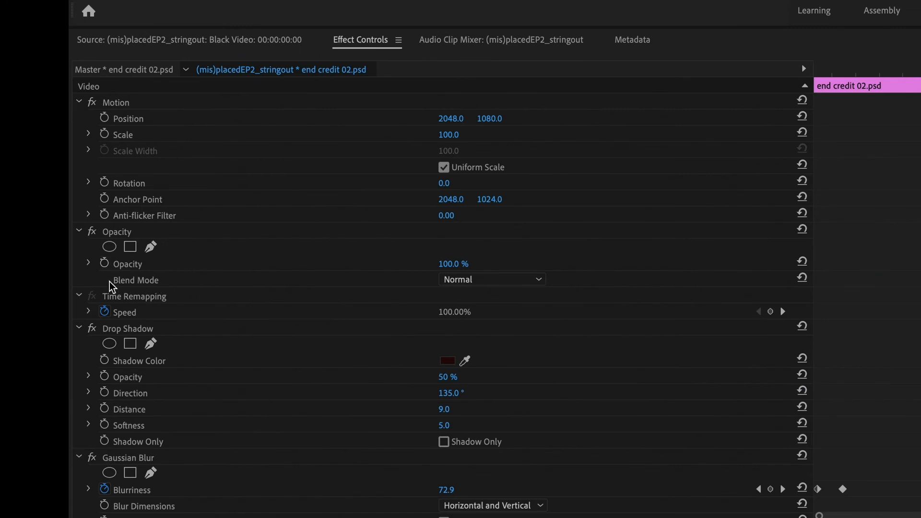
- Keyframe the title's Opacity so it starts at 0% on its first frame
click(104, 263)
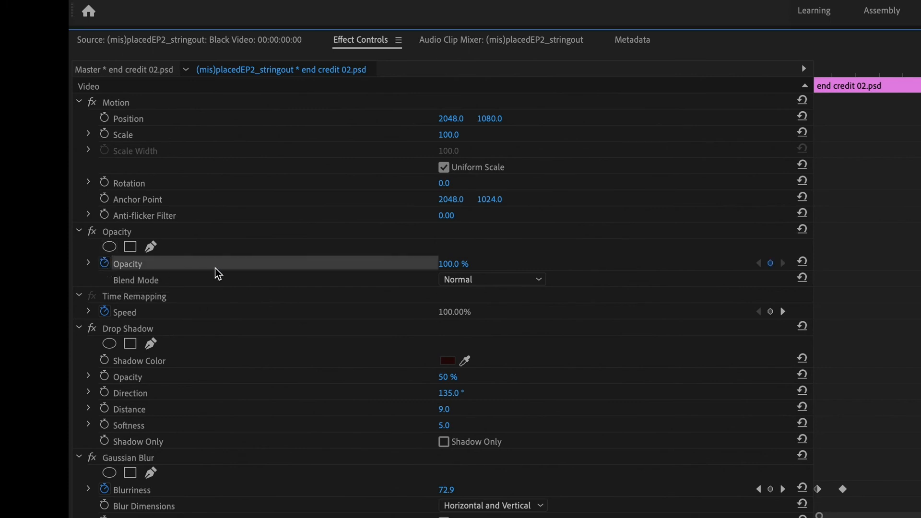
key(space)
click(772, 263)
click(455, 264)
text(0)
key(Return)
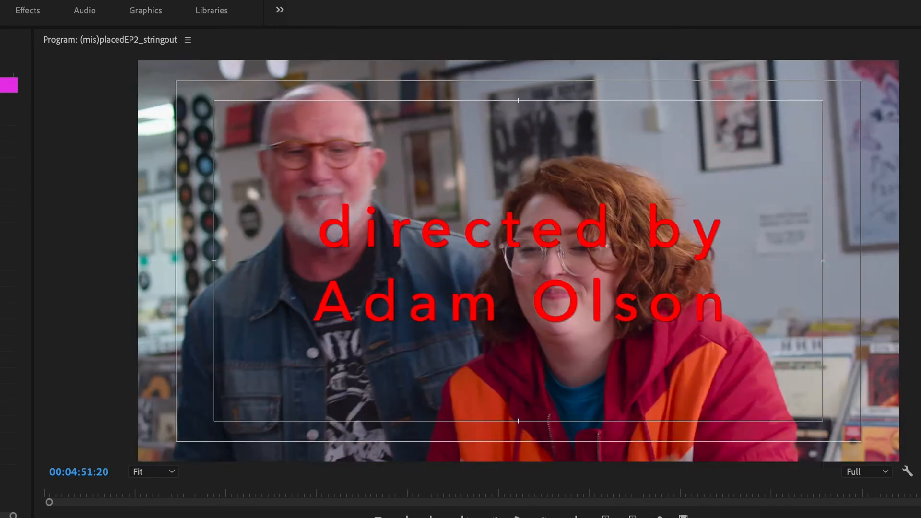
- Step through and play back the title's opening frames to review the fade-in and unblur
key(space)
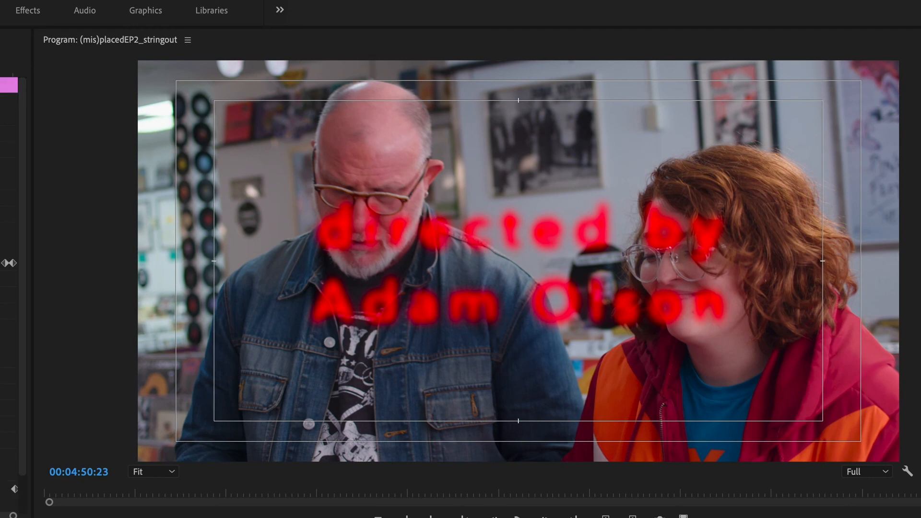
key(Left)
key(Left)
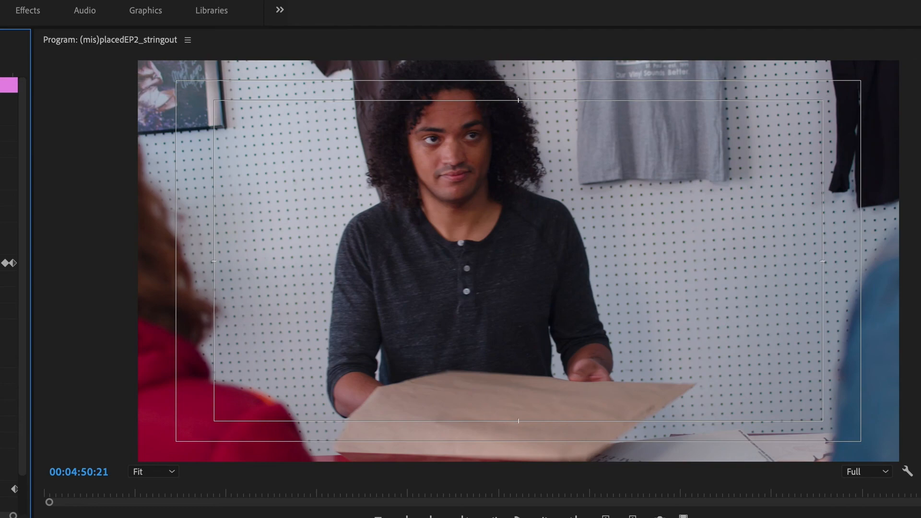
key(space)
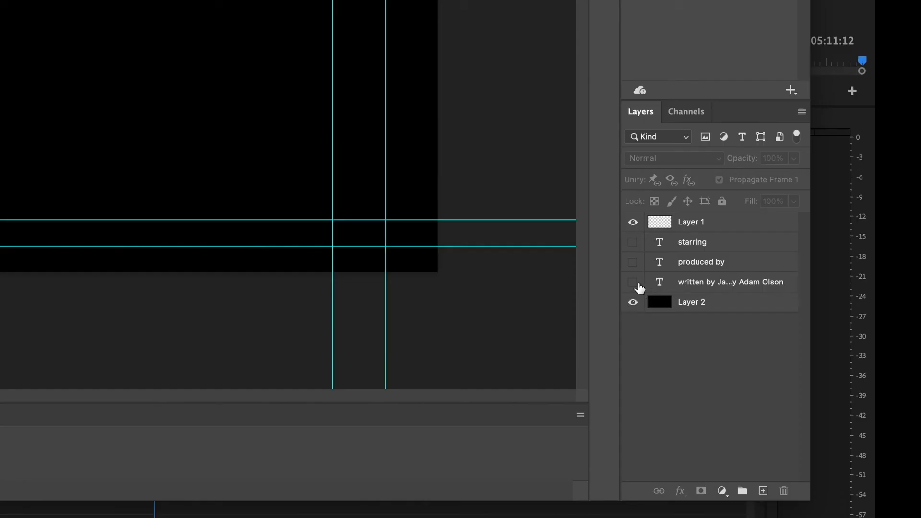
- Toggle the written-by, produced-by and starring credit layers' visibility to compare them
click(807, 361)
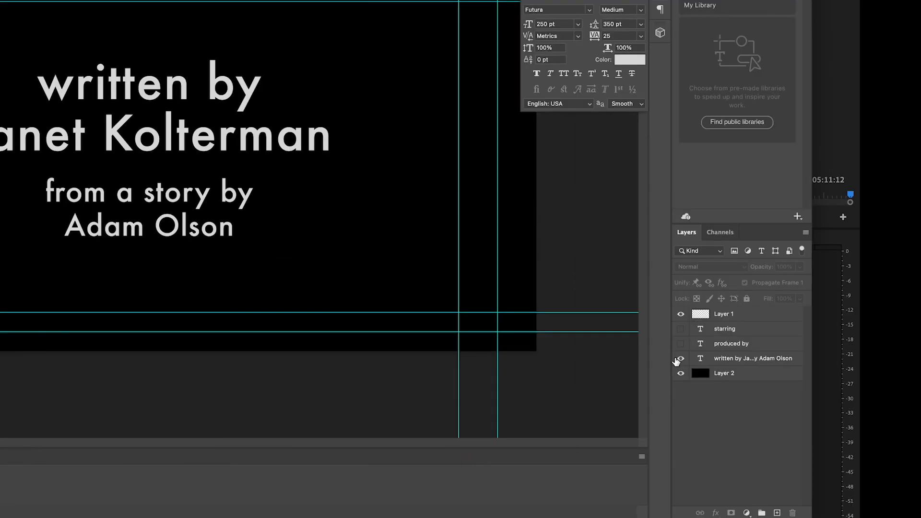
click(633, 282)
click(633, 262)
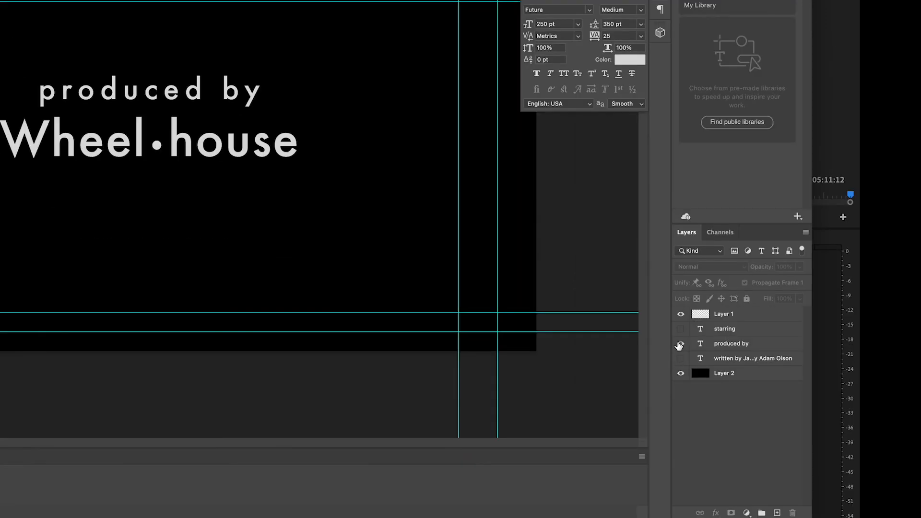
click(680, 344)
click(680, 329)
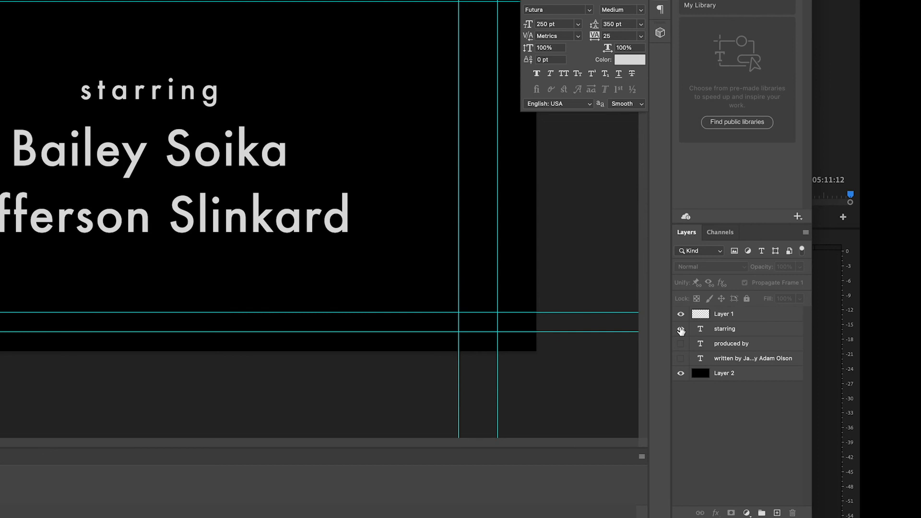
click(680, 343)
click(681, 358)
click(680, 358)
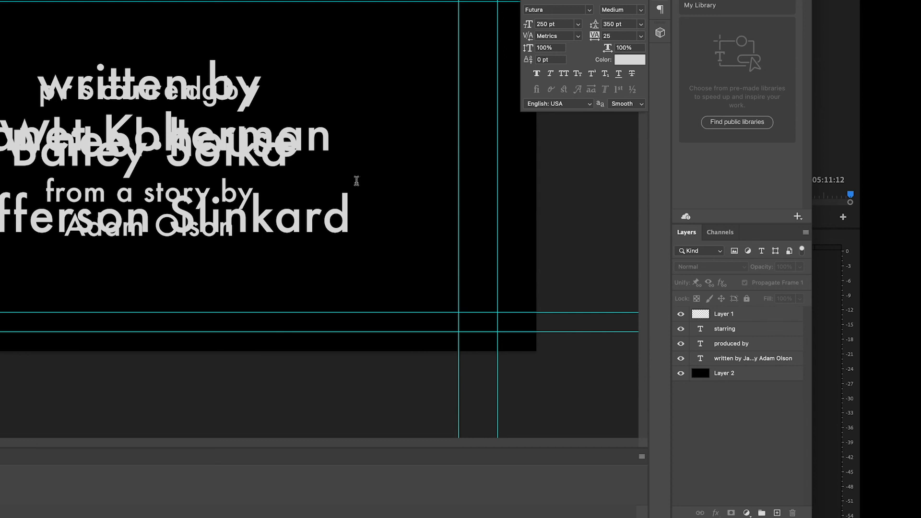
- Hide, then re-show all credit layers, the black background and Layer 1, and return to Premiere Pro
click(680, 328)
click(680, 343)
click(680, 358)
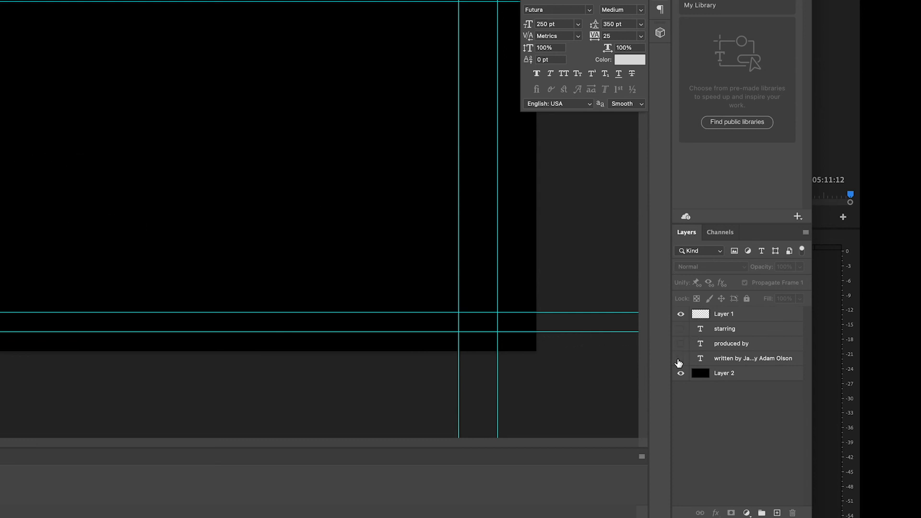
click(681, 373)
click(681, 314)
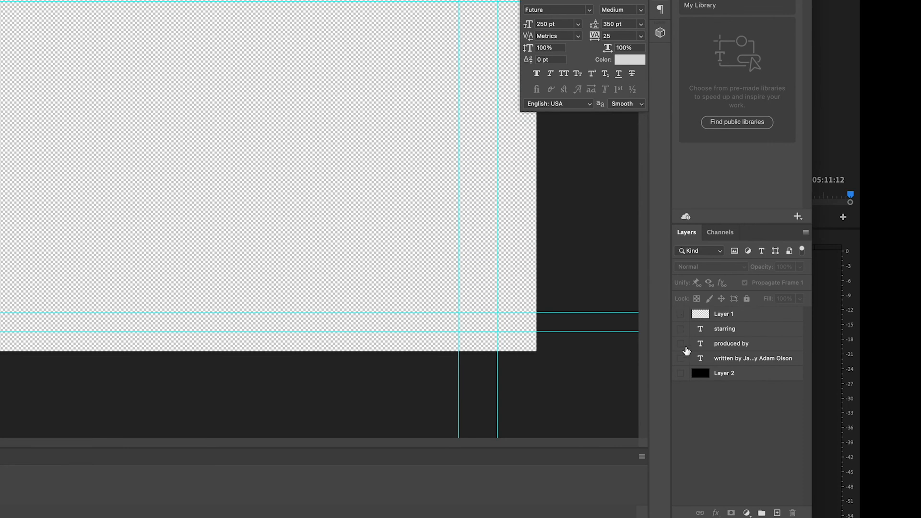
click(680, 329)
click(680, 343)
click(682, 359)
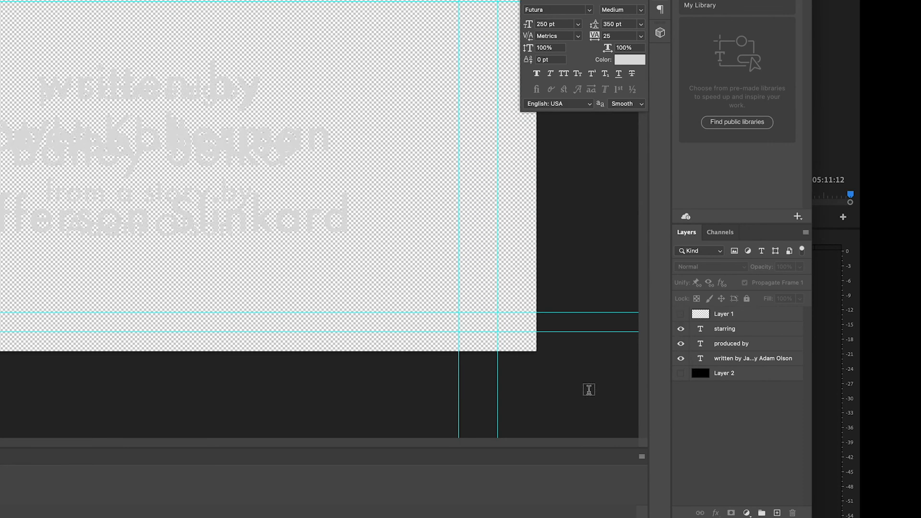
click(680, 373)
click(685, 315)
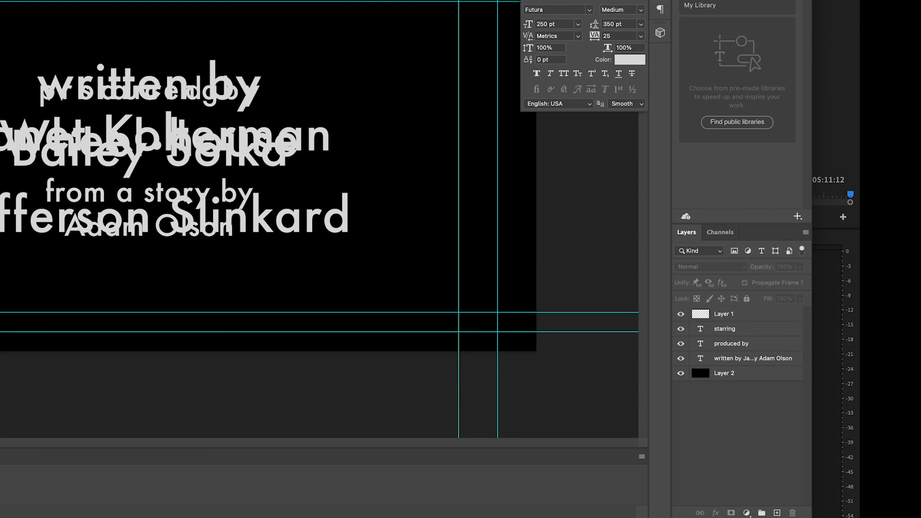
key(super+Tab)
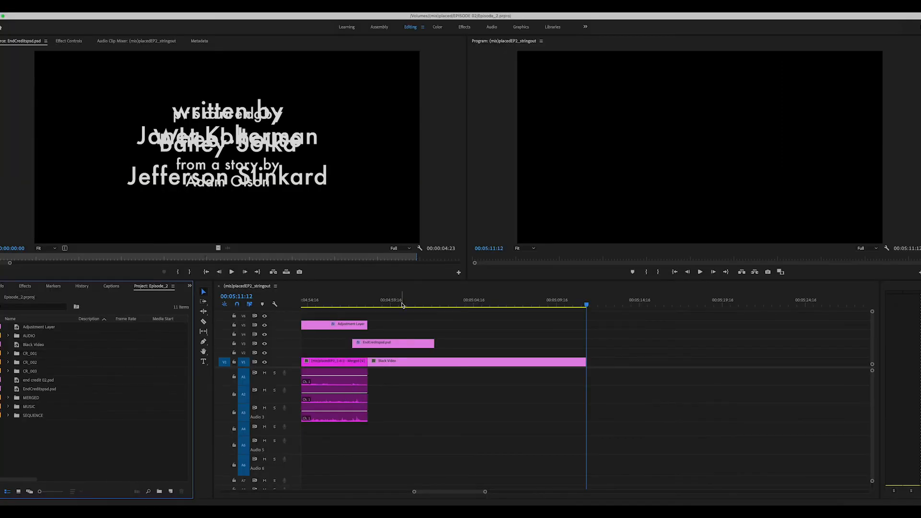
- Move the playhead to 00:05:01:10 and delete the EndCreditspsd clip from track V3
drag(44, 268, 125, 269)
drag(455, 308, 419, 307)
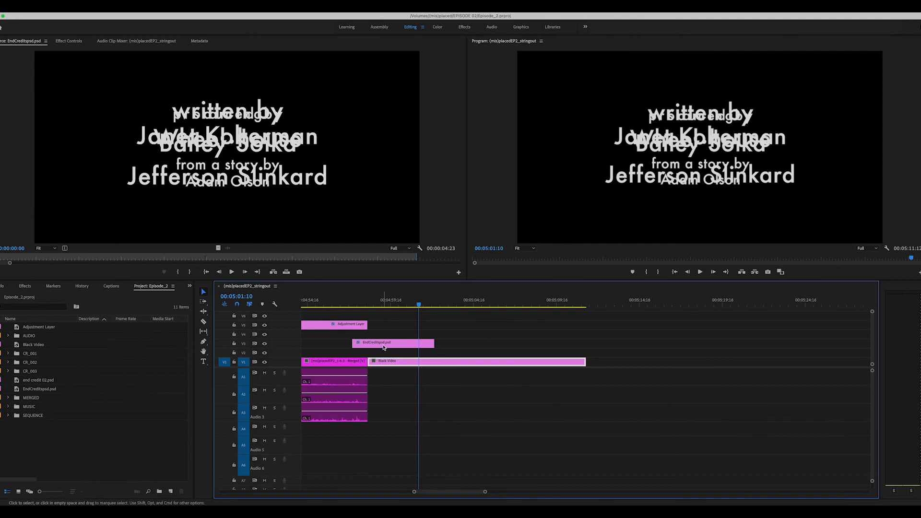
scroll(383, 347, right, 1)
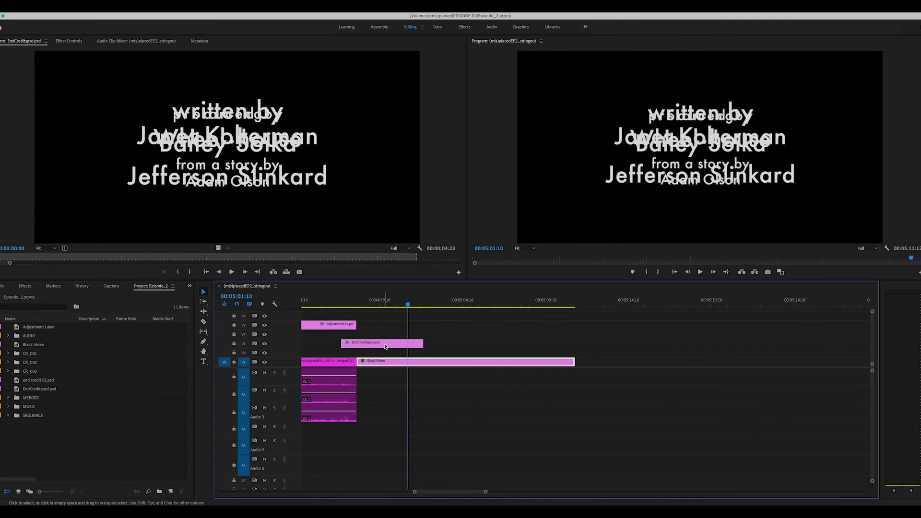
click(7, 455)
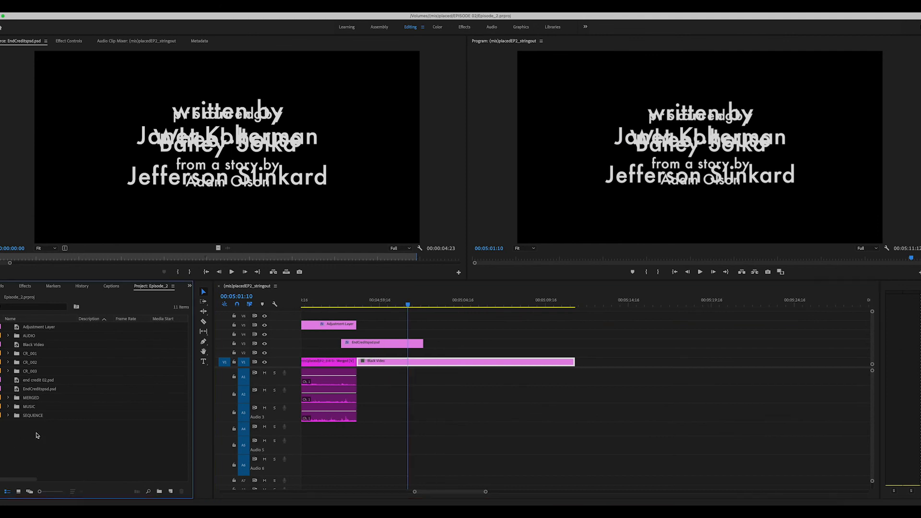
click(367, 346)
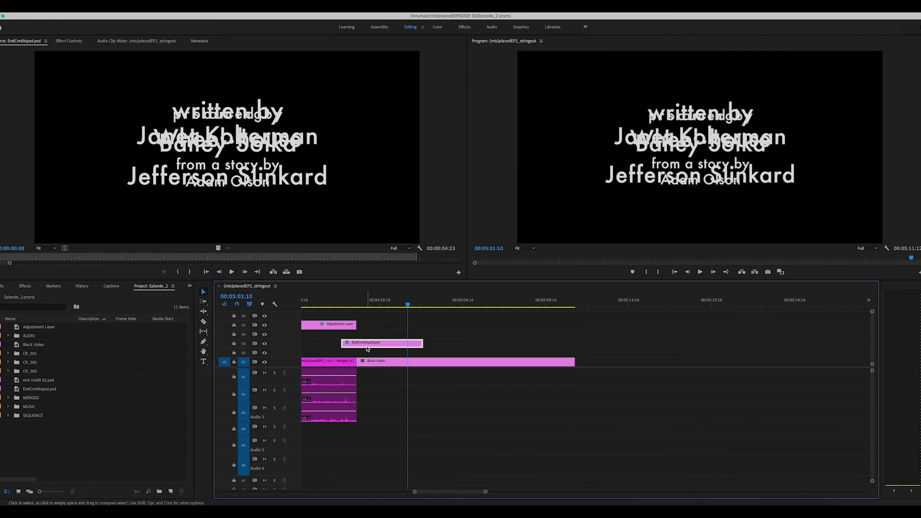
key(Delete)
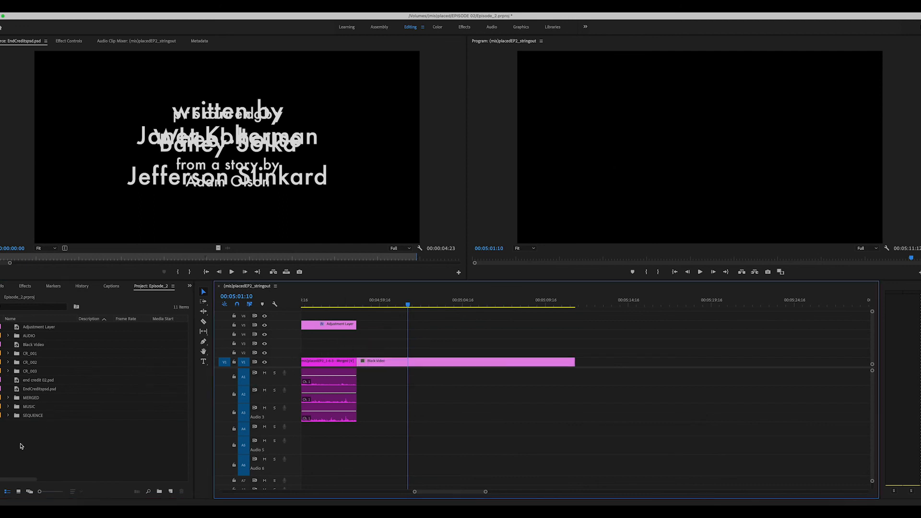
- Import EndCreditspsd.psd into the Project panel after previewing the file
right_click(27, 442)
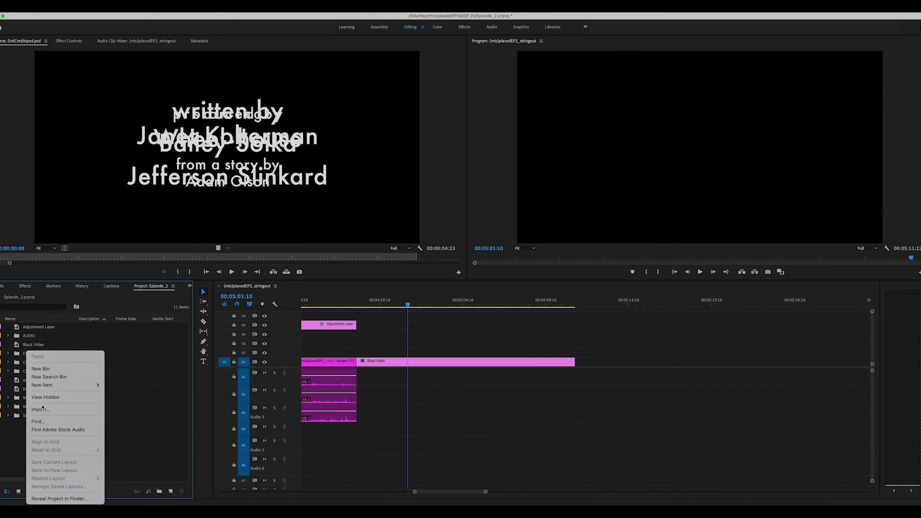
click(41, 409)
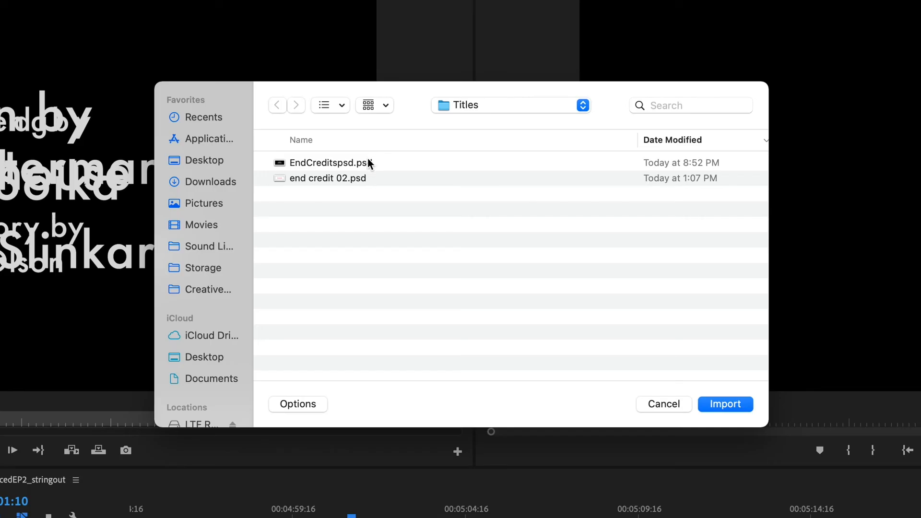
click(415, 133)
key(space)
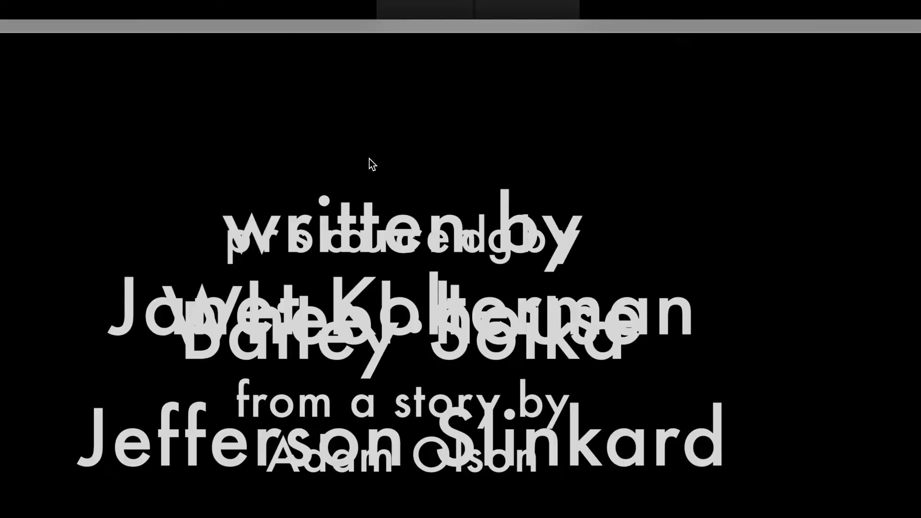
key(space)
click(730, 402)
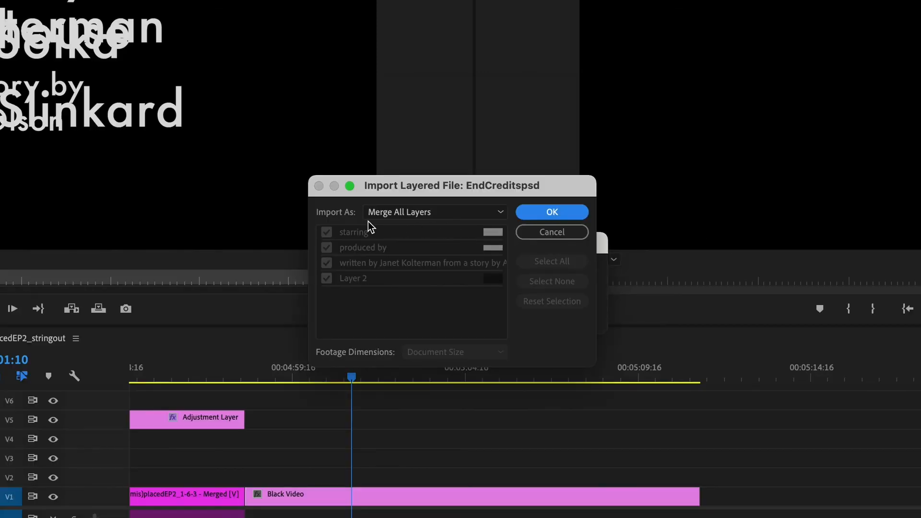
- Import the PSD as Individual Layers, leaving out the Layer 2 background
click(415, 214)
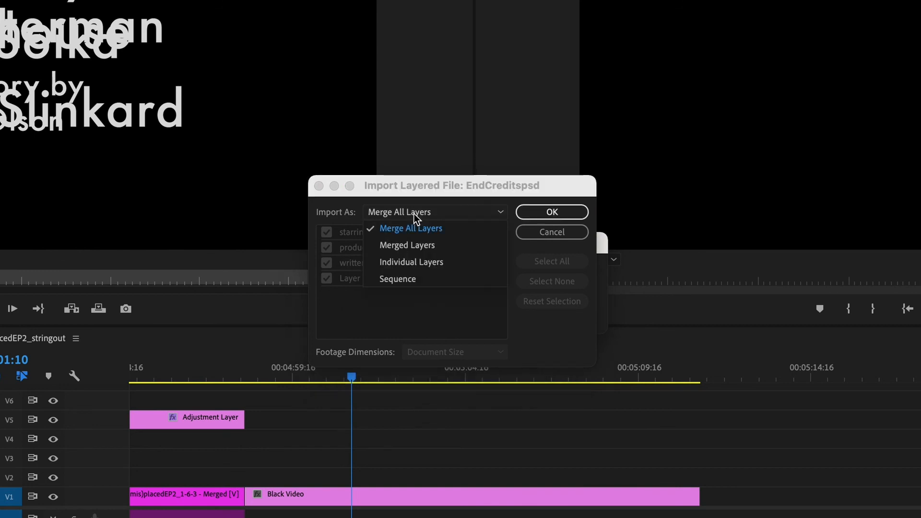
click(418, 262)
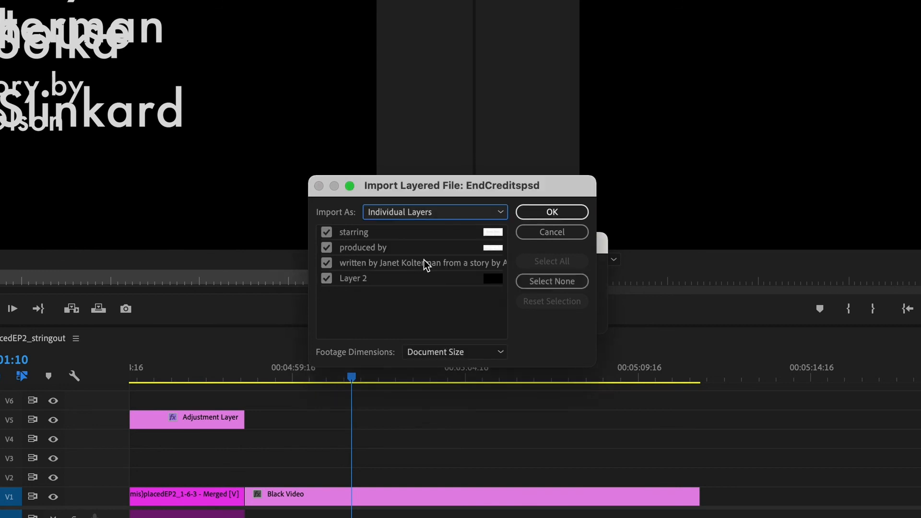
click(328, 279)
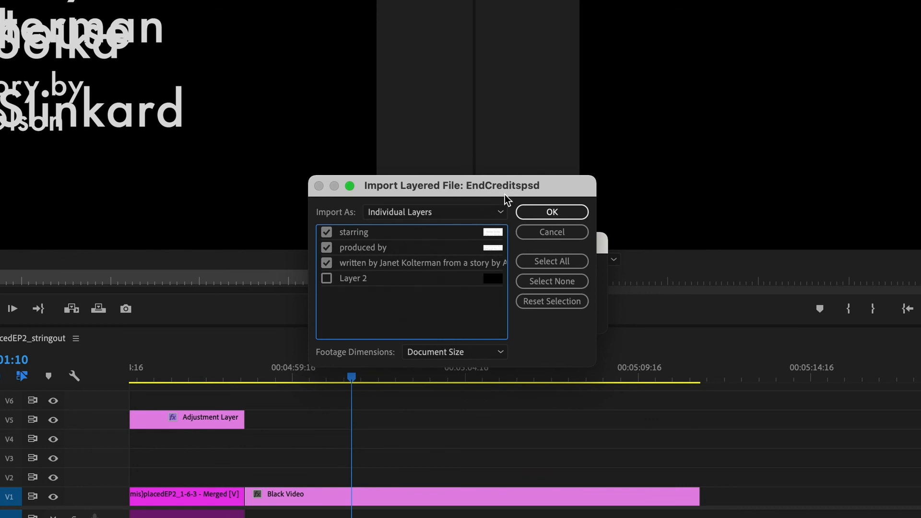
click(547, 212)
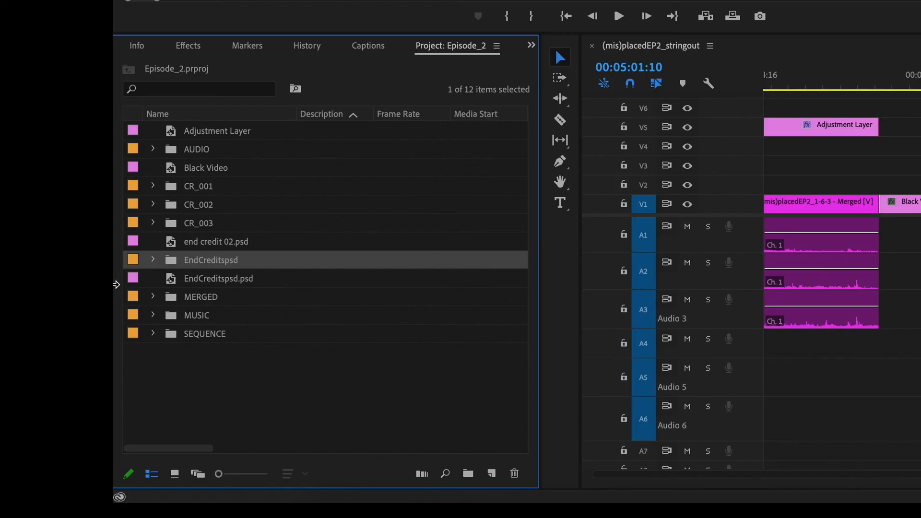
- Place the written by layer from the EndCreditspsd bin on track V2 above the black video
click(152, 259)
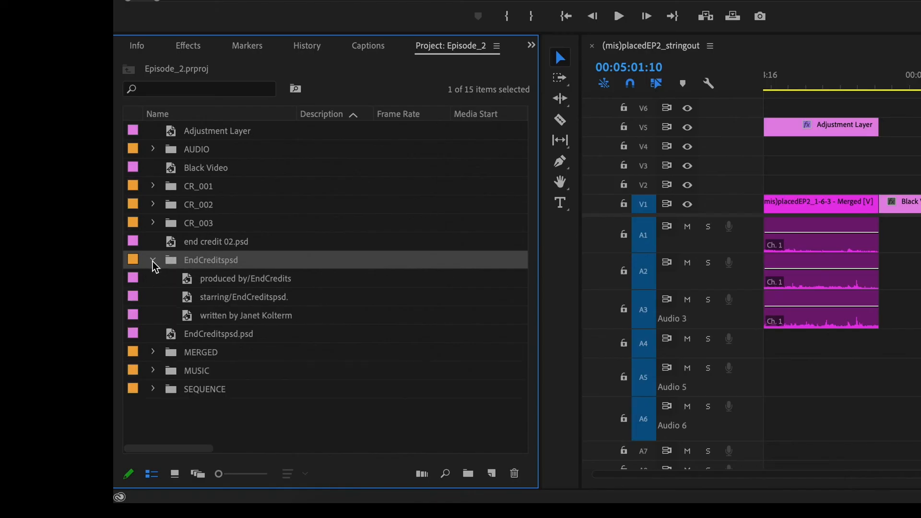
click(227, 283)
click(184, 302)
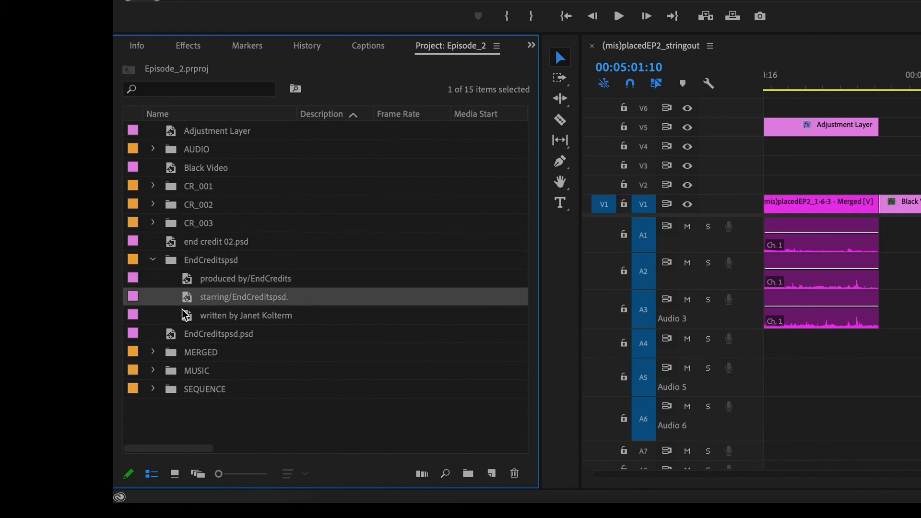
click(188, 283)
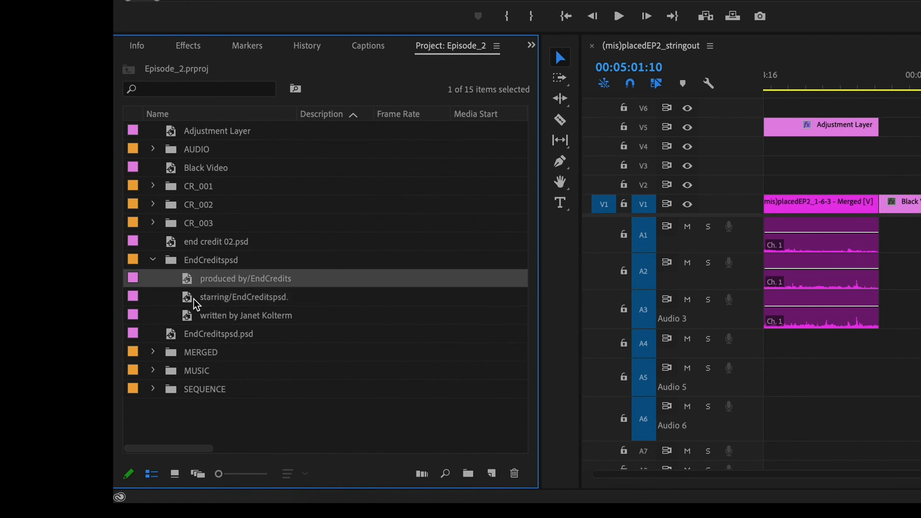
click(191, 319)
drag(192, 319, 886, 192)
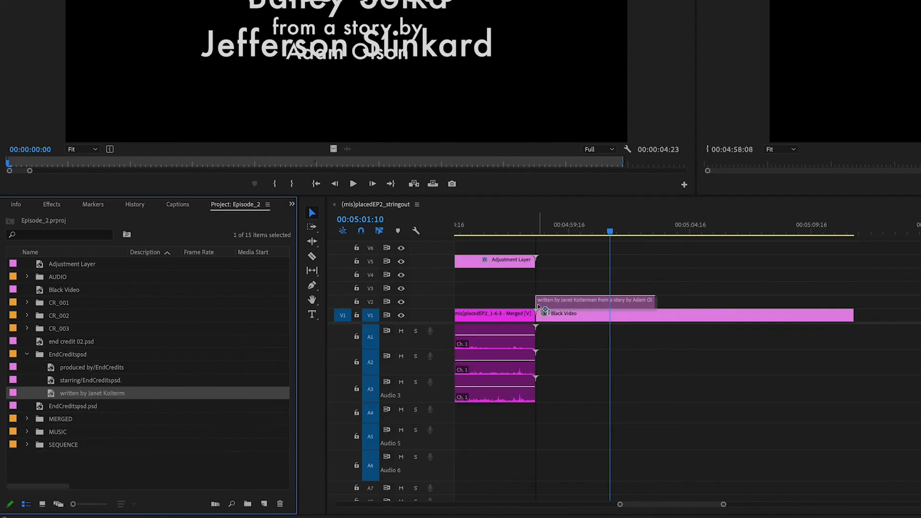
drag(538, 305, 538, 305)
click(565, 229)
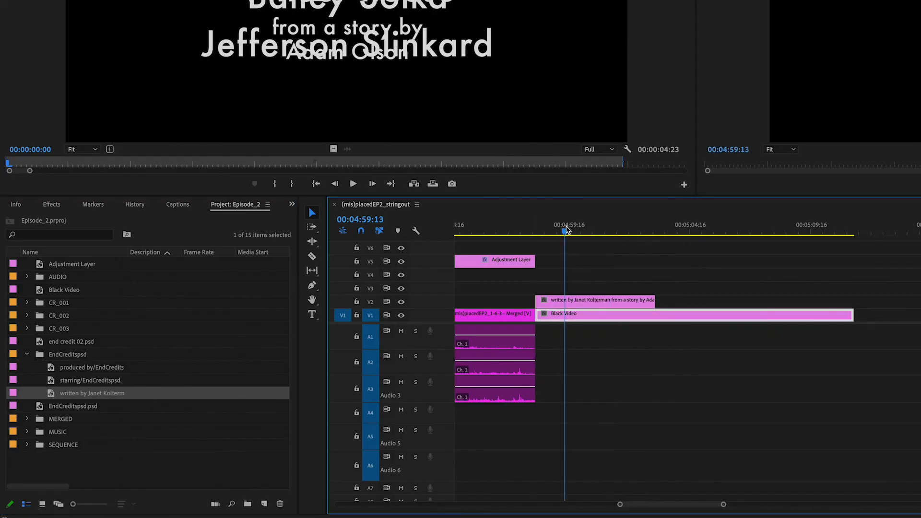
- Add the starring and produced by credits to the sequence, each following the previous clip
drag(54, 383, 665, 306)
drag(707, 231, 719, 233)
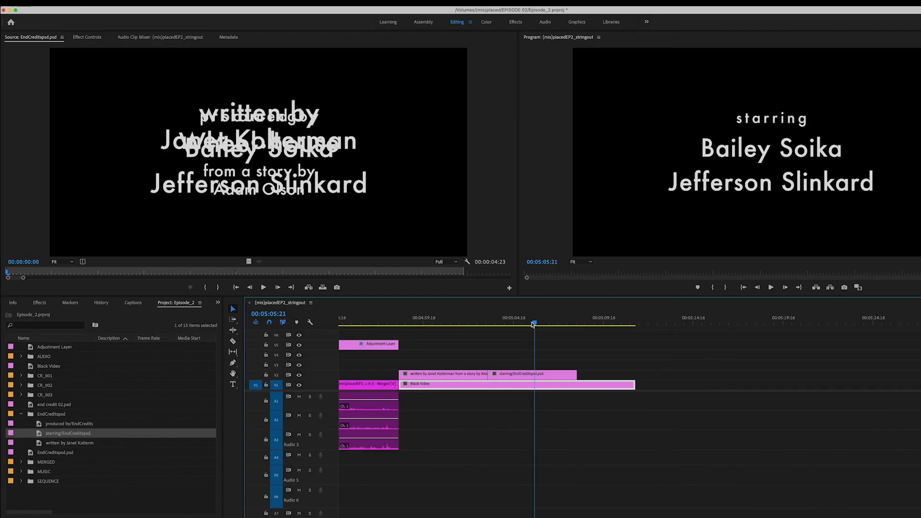
click(84, 430)
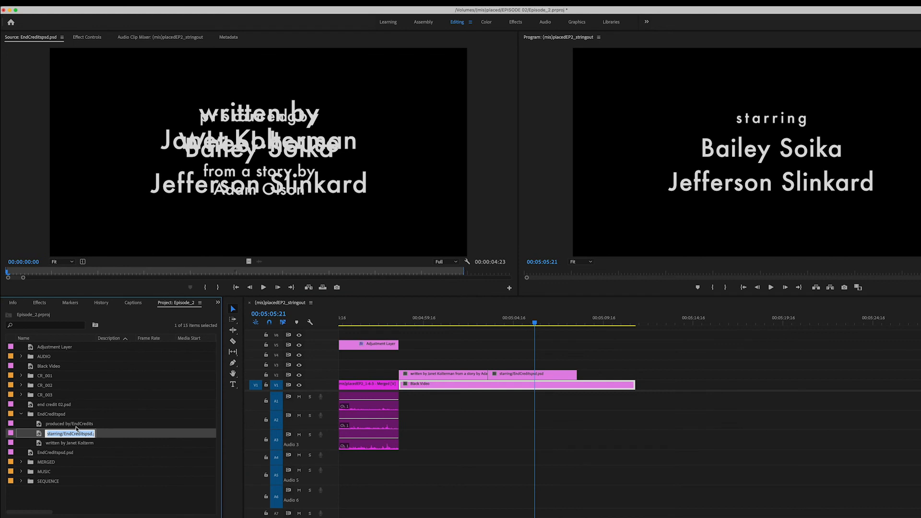
click(44, 425)
drag(39, 427, 582, 379)
drag(518, 322, 546, 323)
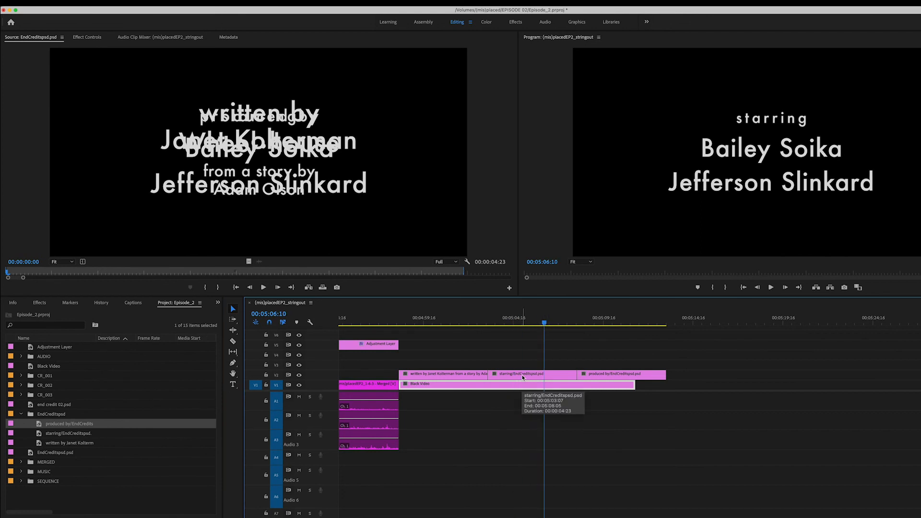
- Move starring up to V3 and produced by to V4 with overlapping, staggered starts
drag(523, 377, 467, 366)
drag(633, 375, 522, 356)
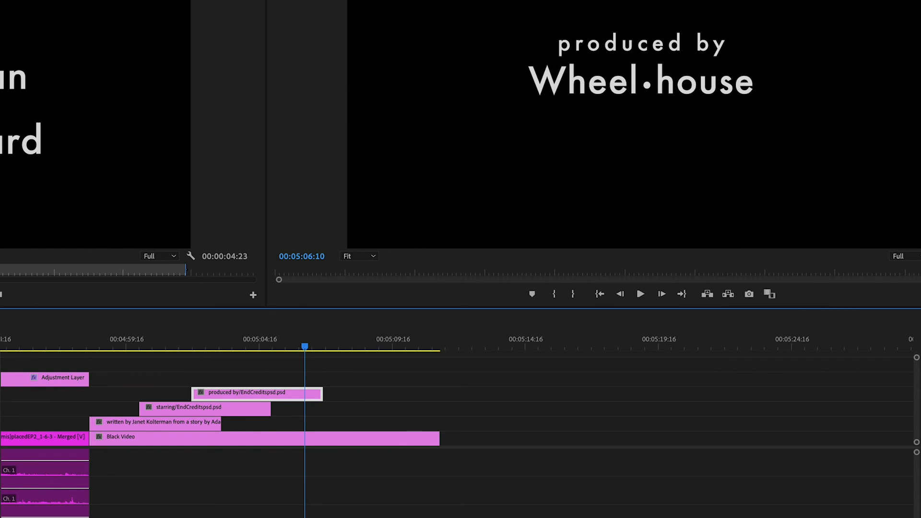
drag(197, 341, 168, 341)
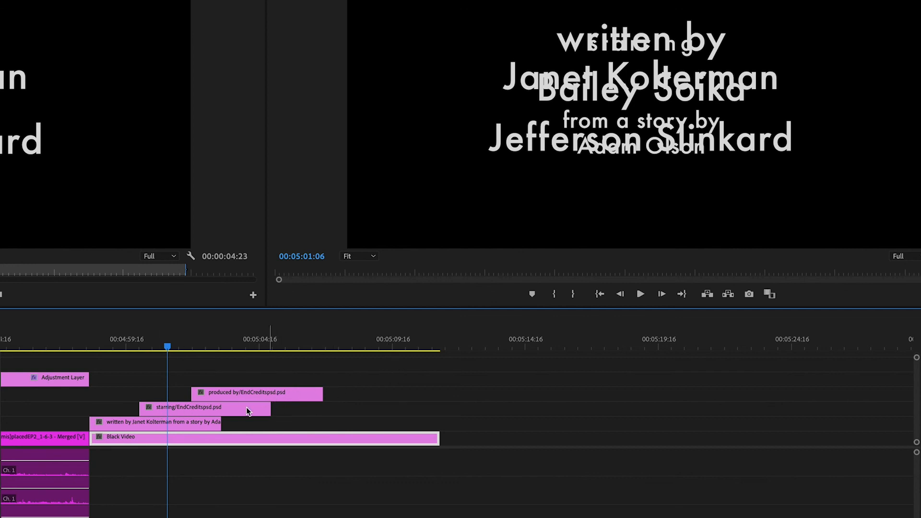
- Shift the starring credit's Motion position slightly left and lower in the frame
click(176, 410)
double_click(178, 410)
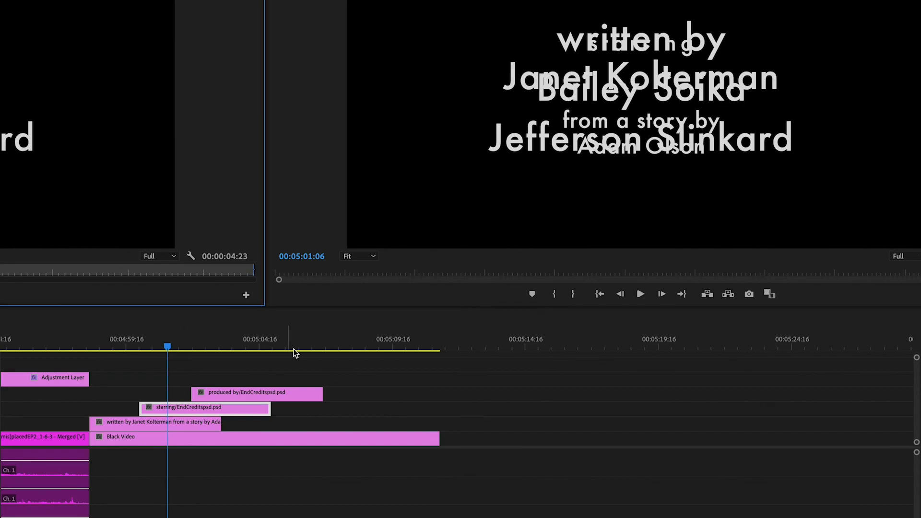
click(243, 79)
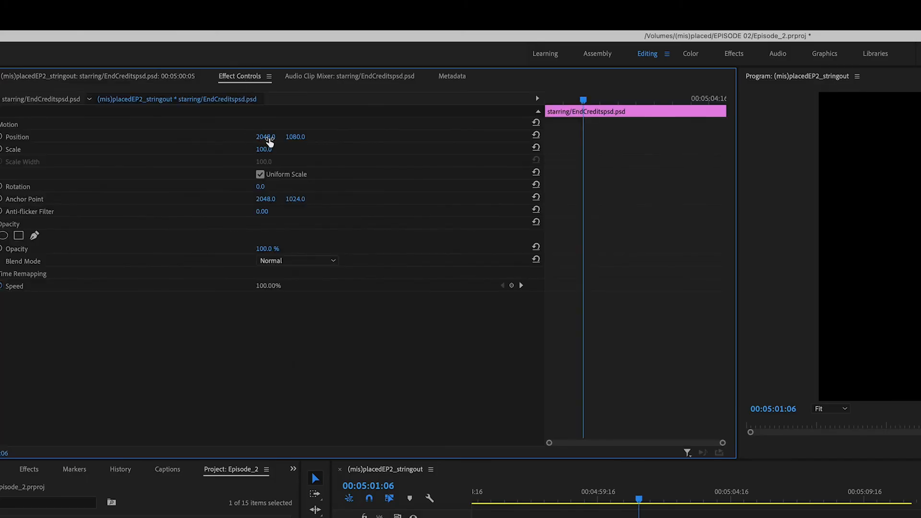
drag(269, 140, 58, 139)
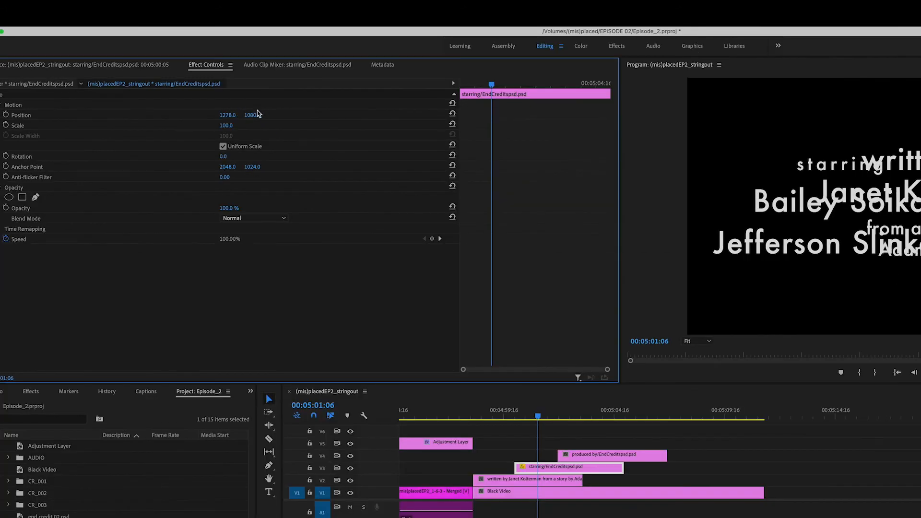
drag(257, 114, 273, 114)
- Move the written by credit's position to the left and higher up
click(557, 479)
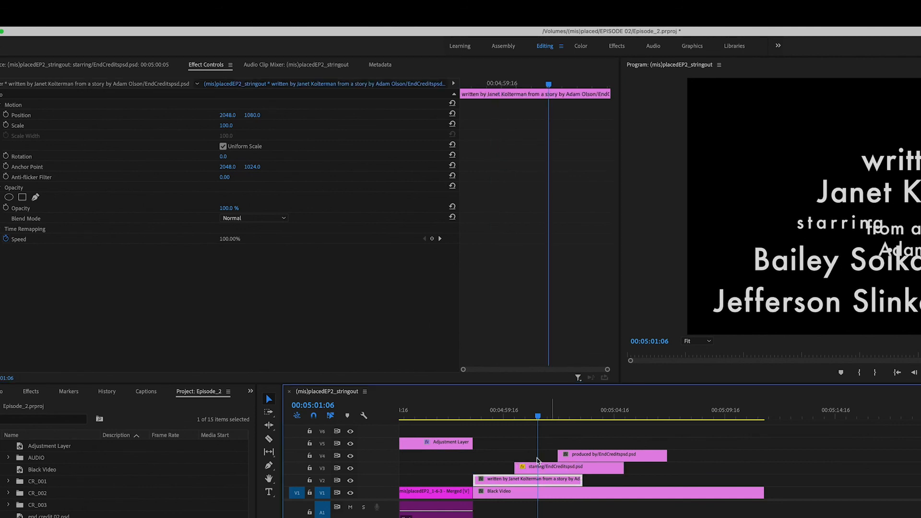
drag(228, 115, 148, 115)
drag(255, 116, 199, 115)
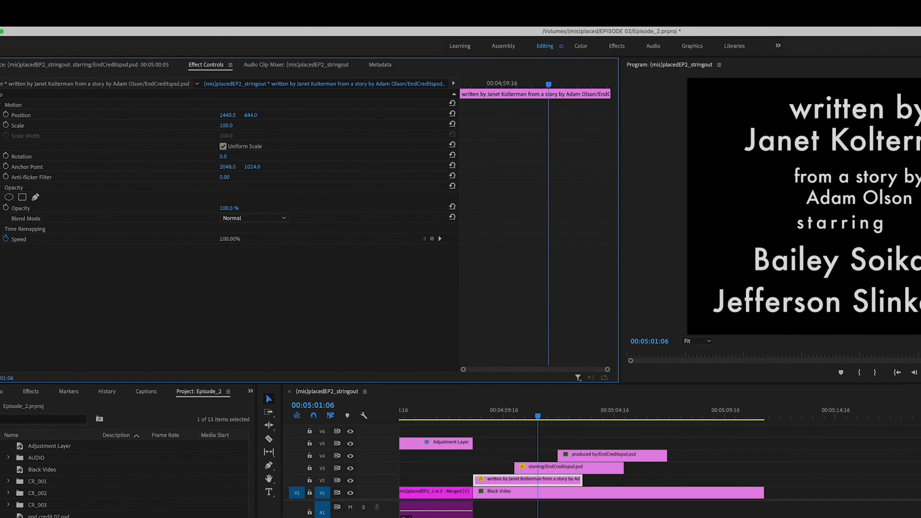
- Move the produced by credit right and slightly down, then turn on Safe Margins
click(572, 412)
click(210, 454)
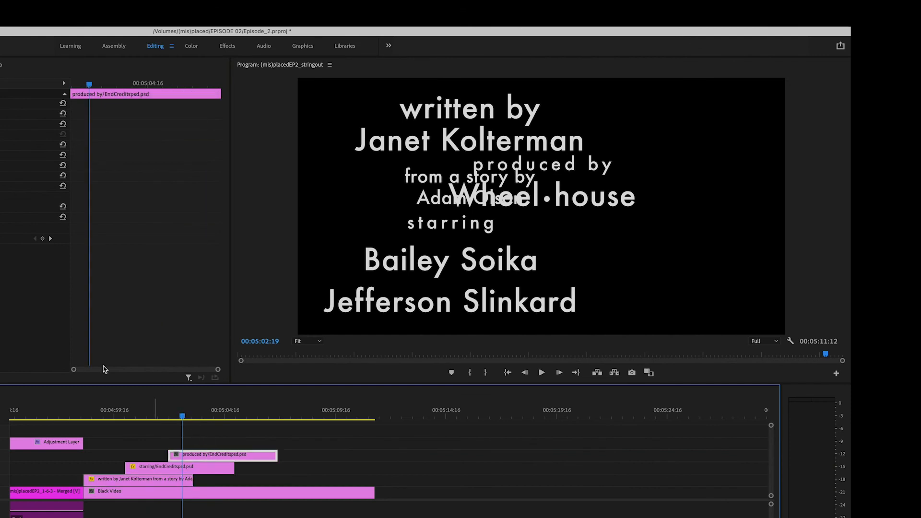
drag(0, 114, 96, 113)
drag(0, 113, 59, 114)
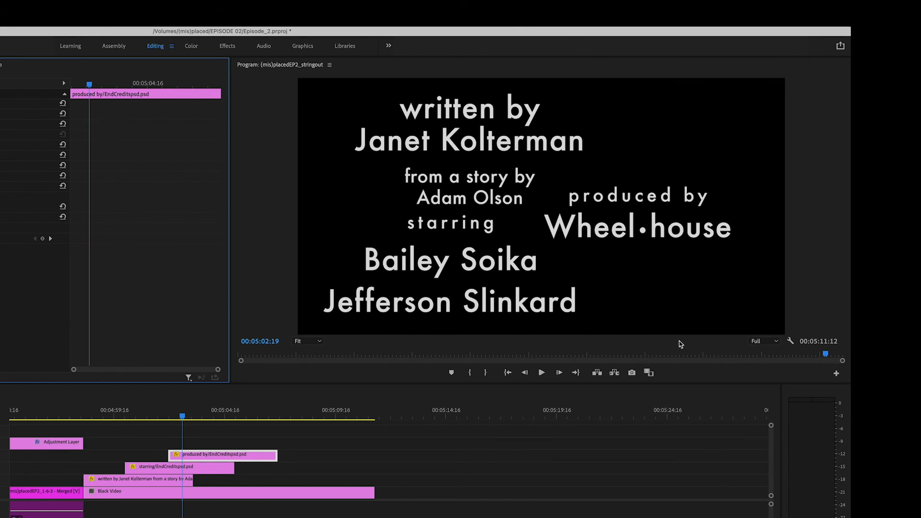
click(790, 341)
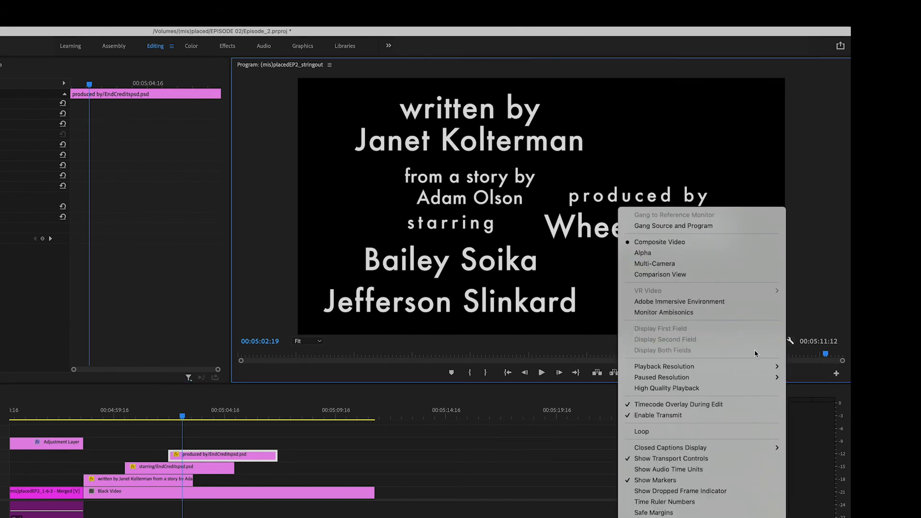
click(705, 511)
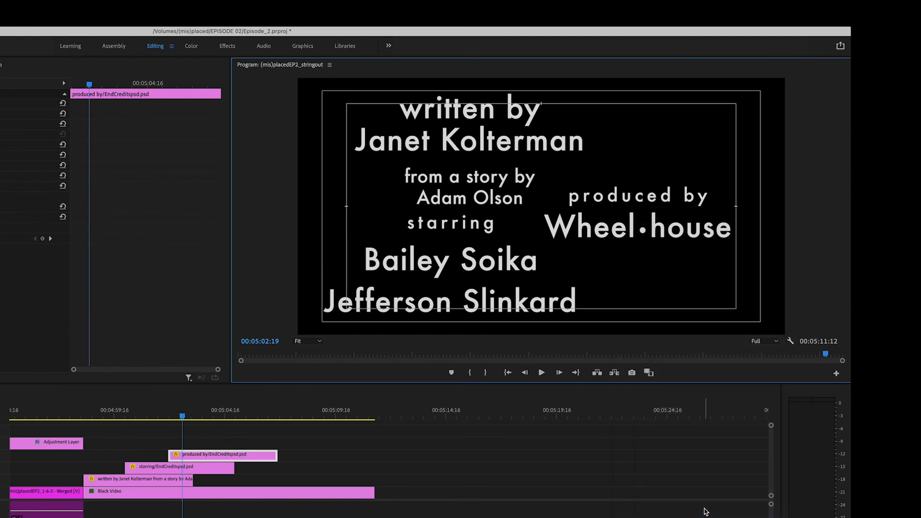